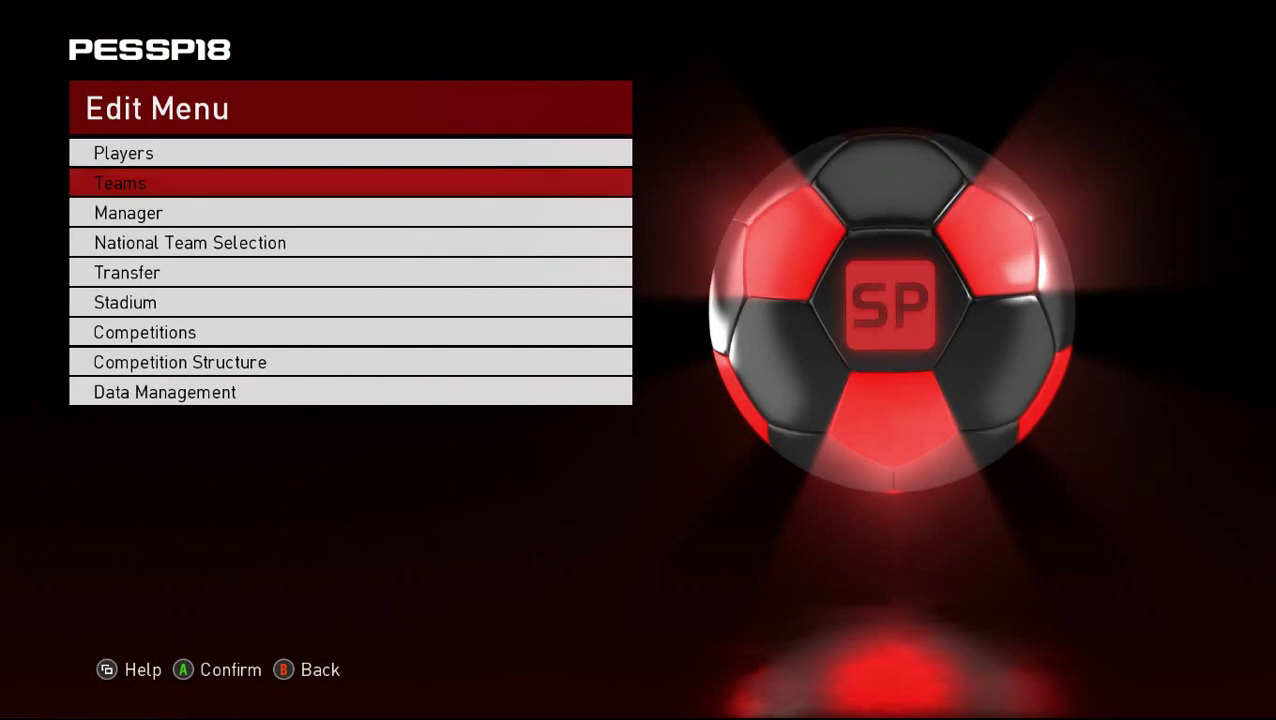
Step: Open the strip list of Brescia Calcio from the Serie BKT teams
key(Return)
key(Down)
key(Down)
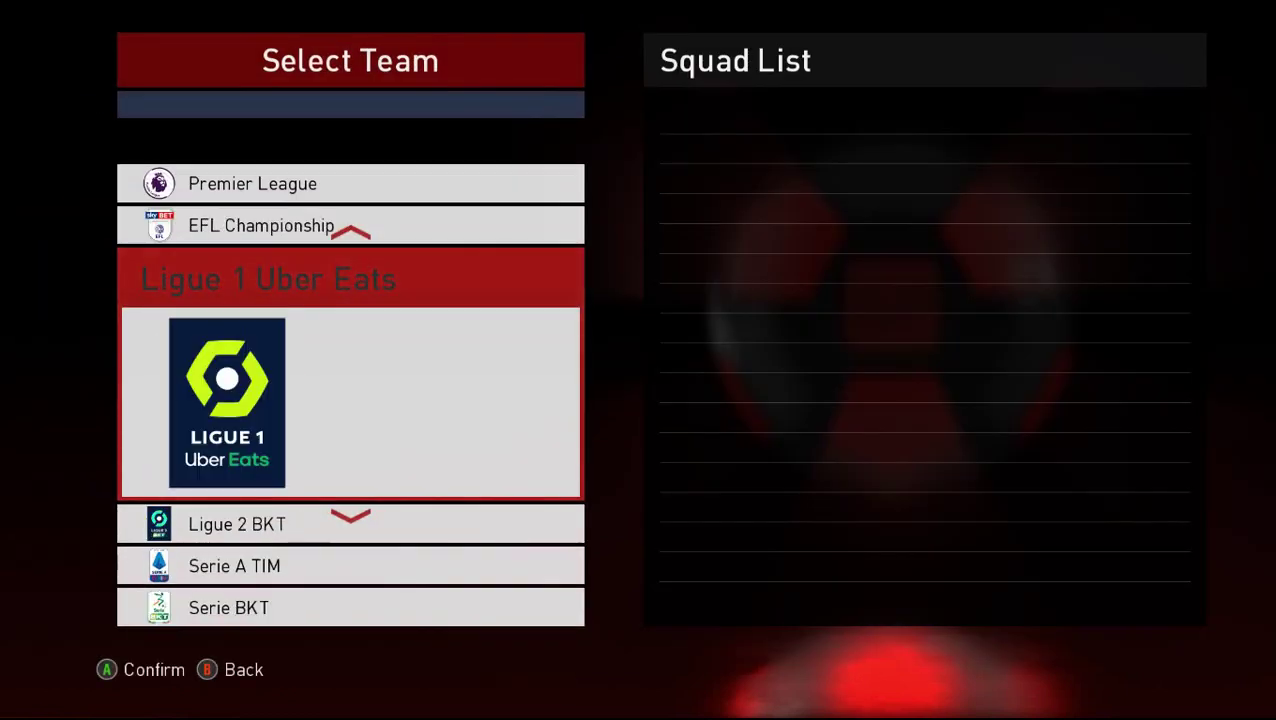
key(Down)
key(Down)
key(Down)
key(Return)
key(Down)
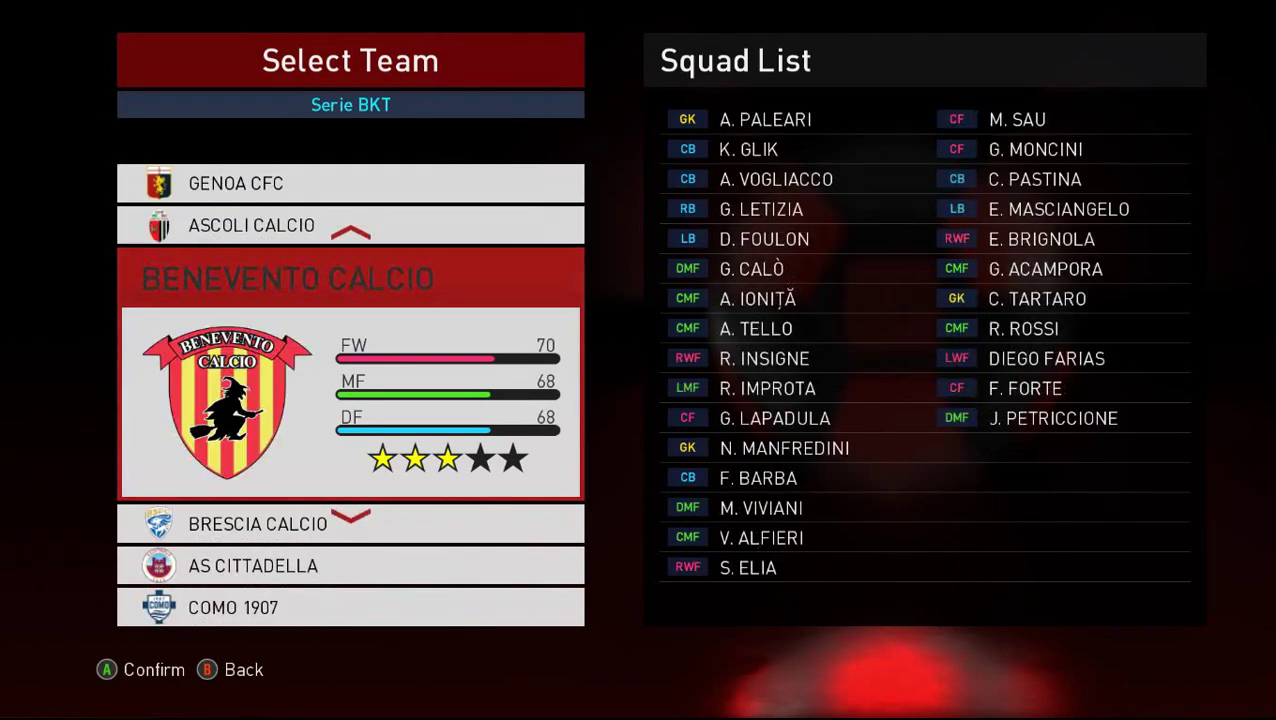
key(Down)
key(Return)
key(Return)
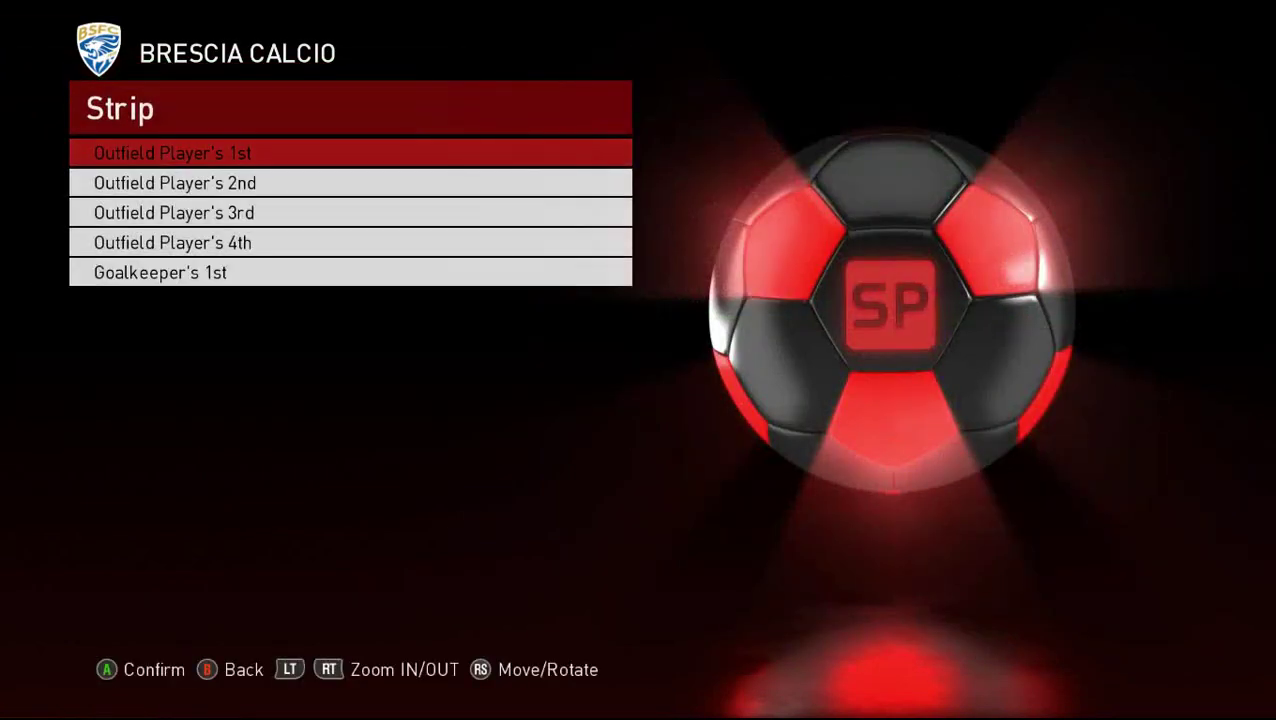
Step: Preview Brescia Calcio's outfield and goalkeeper strips and leave the strip list
key(Down)
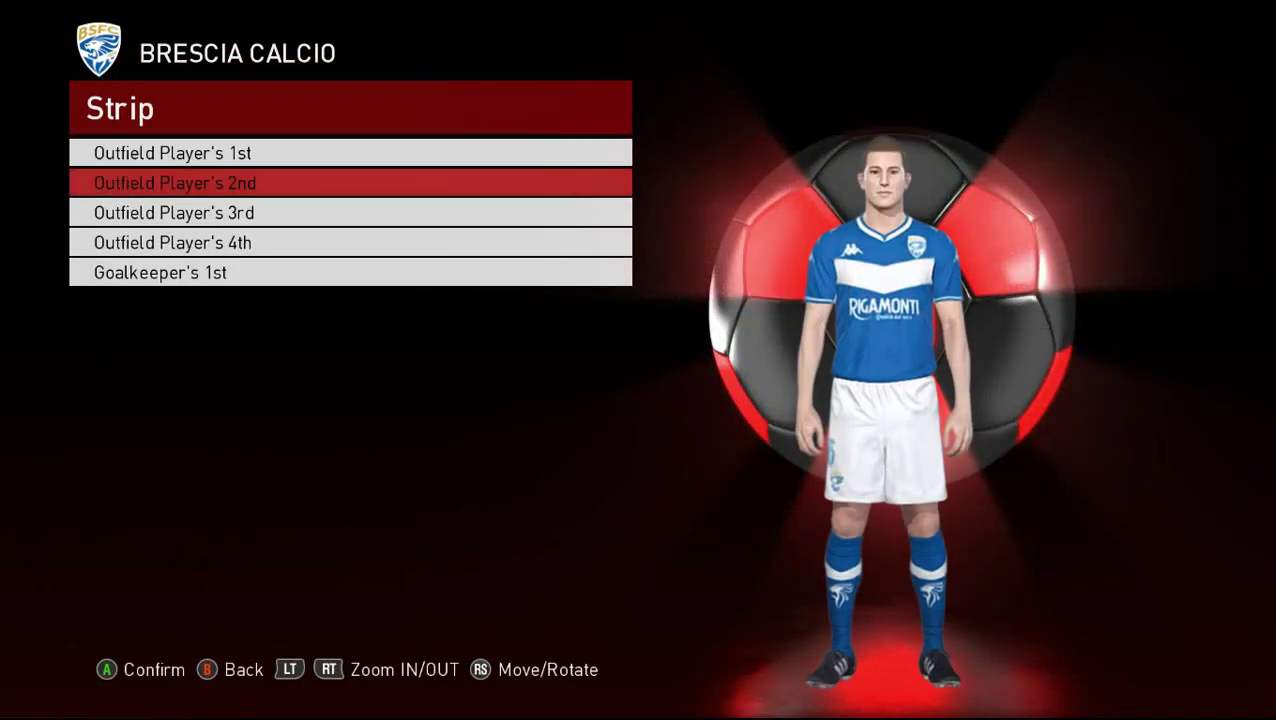
key(Up)
key(Up)
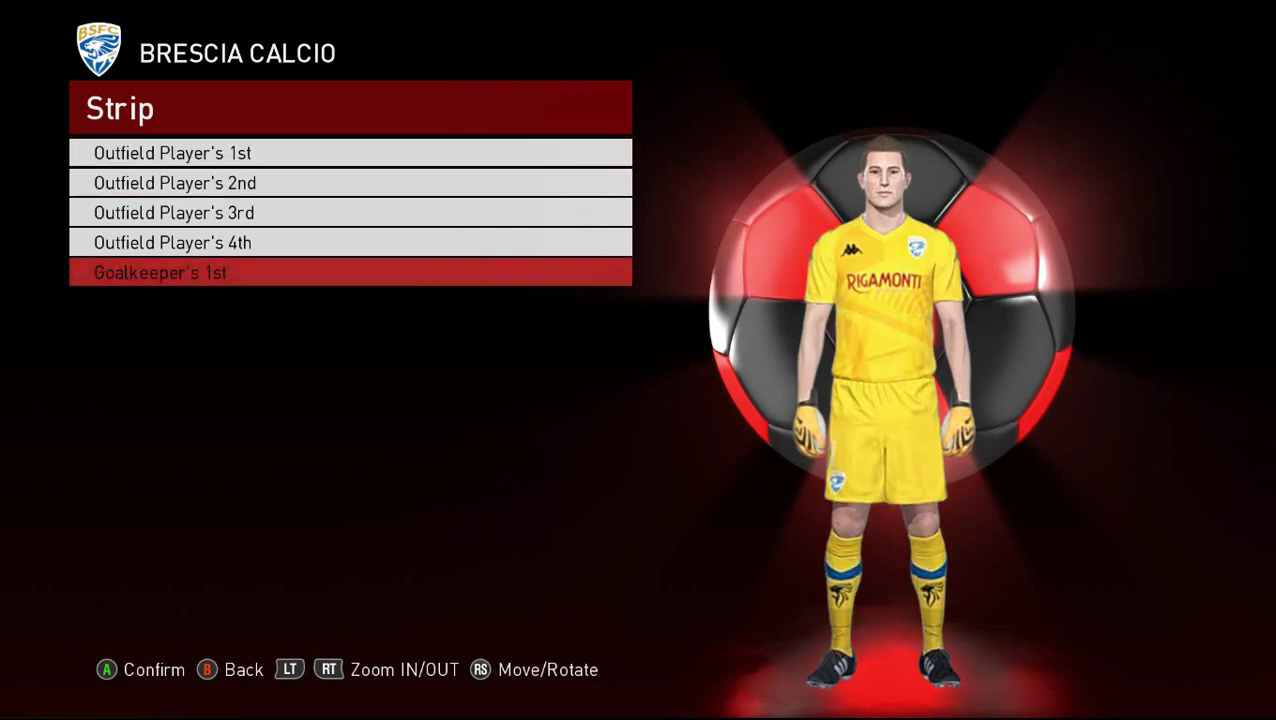
key(Escape)
key(Escape)
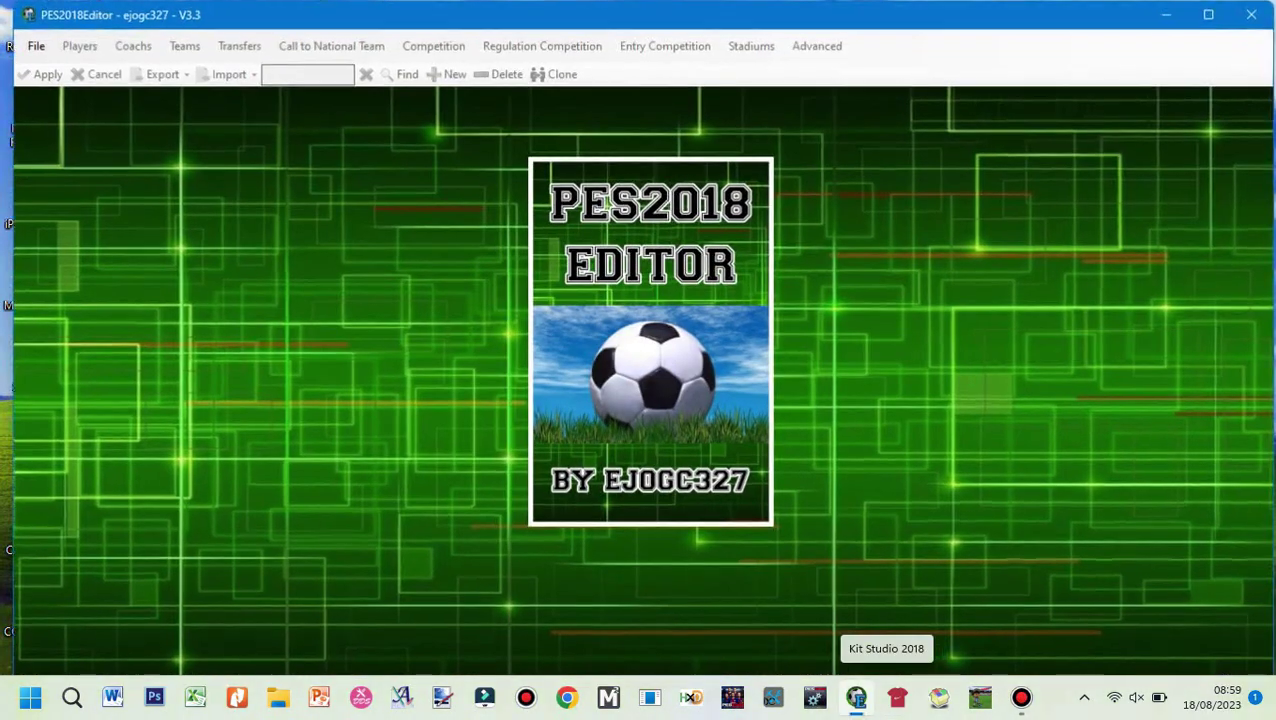
Step: Switch to PES2018Editor and load the encrypted EDIT00000000 file
click(35, 45)
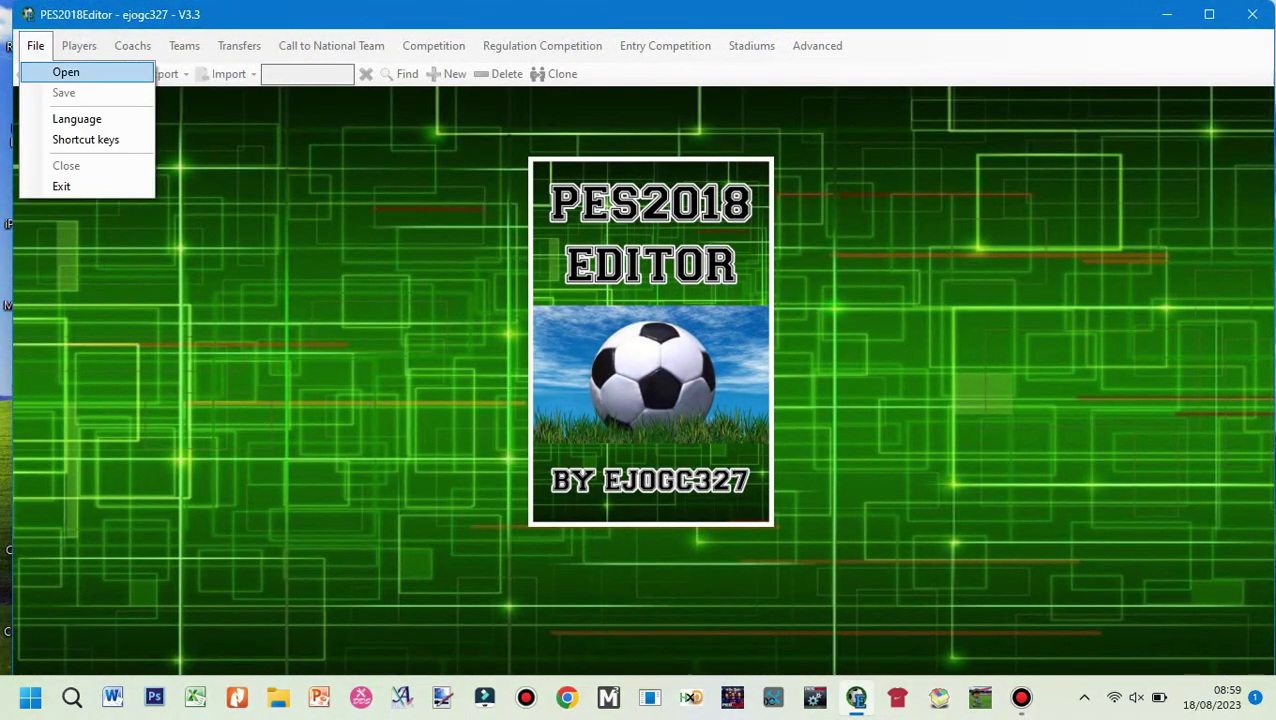
click(66, 72)
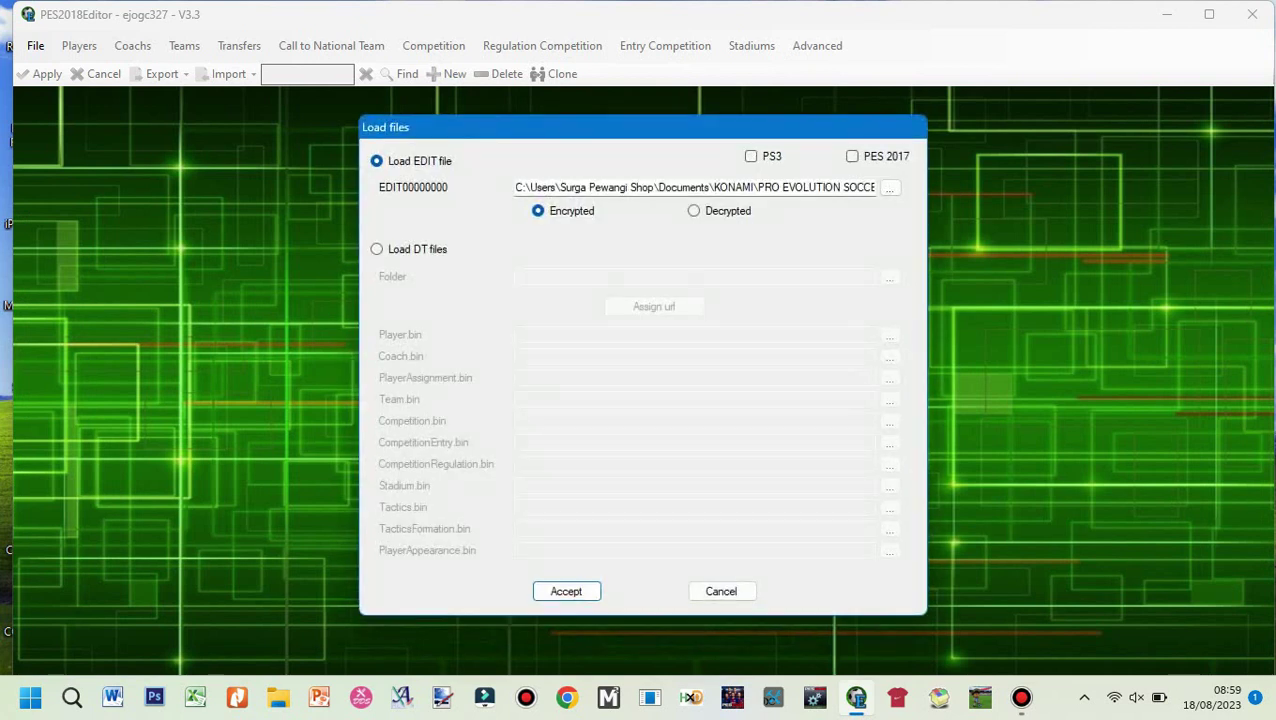
key(Return)
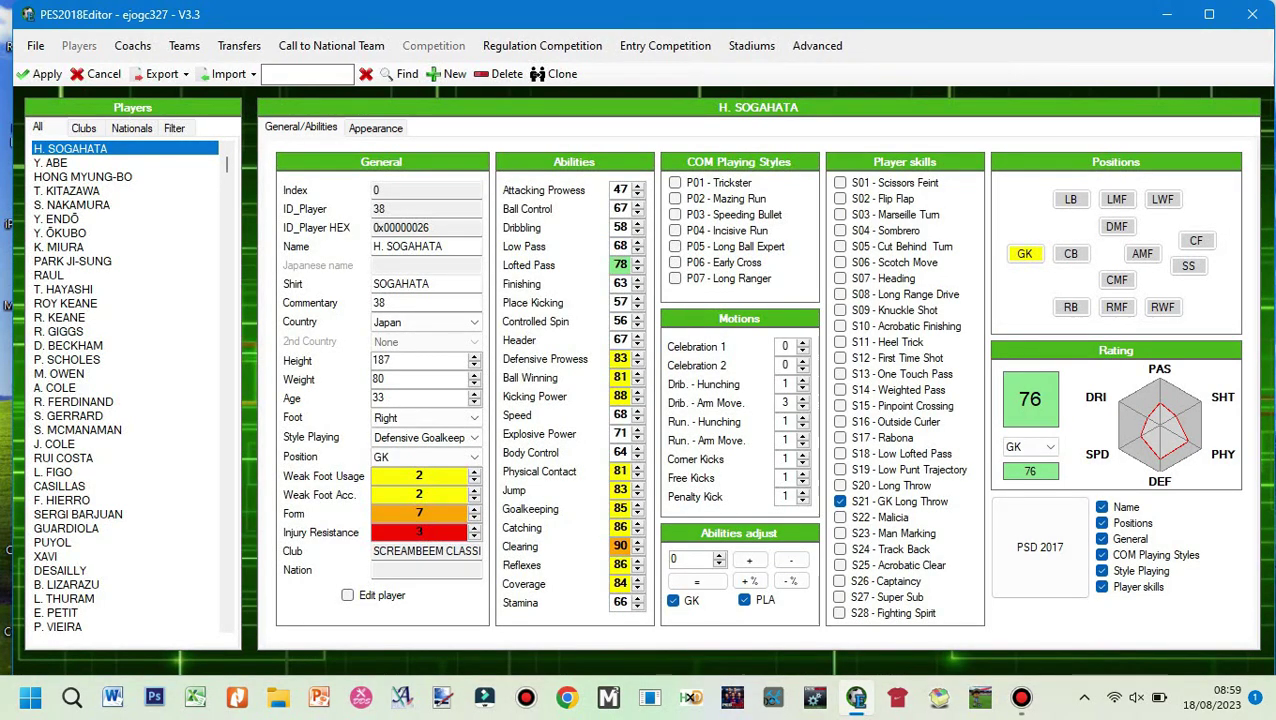
Step: Search the teams for BRESCIA, show BRESCIA CALCIO's team data to check its ID, and minimize the editor
text(BRES)
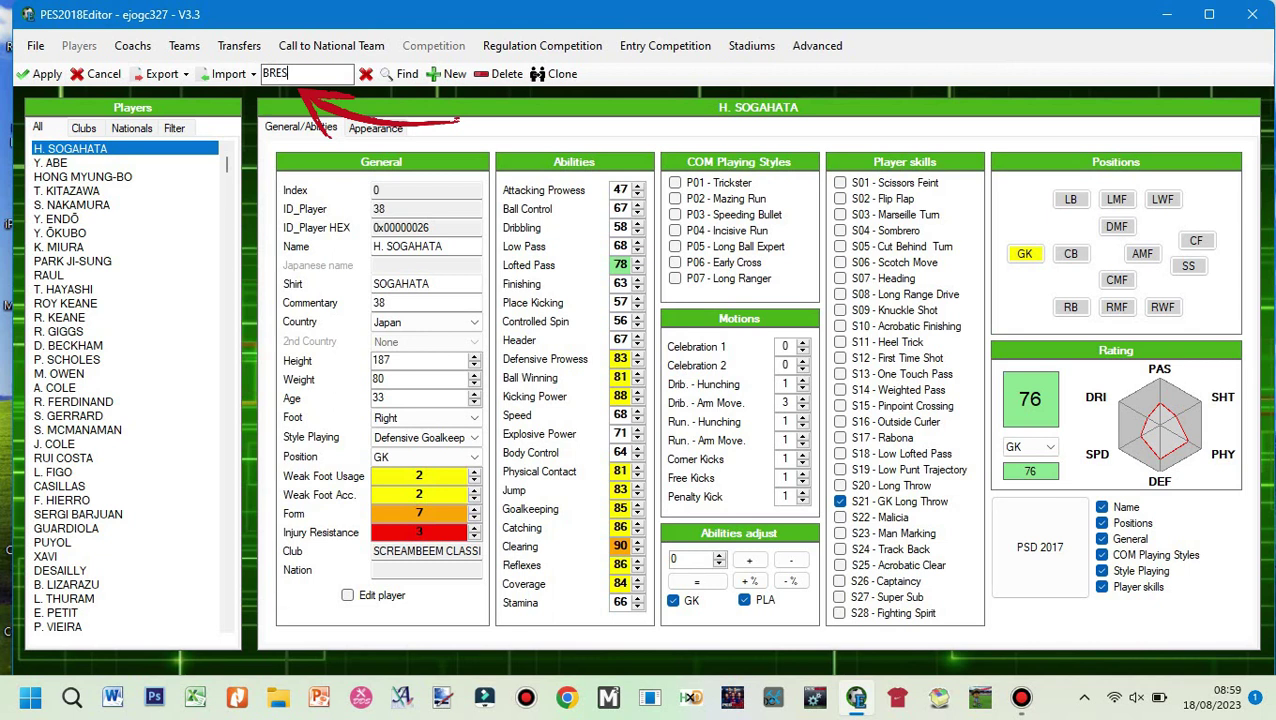
text(CIA)
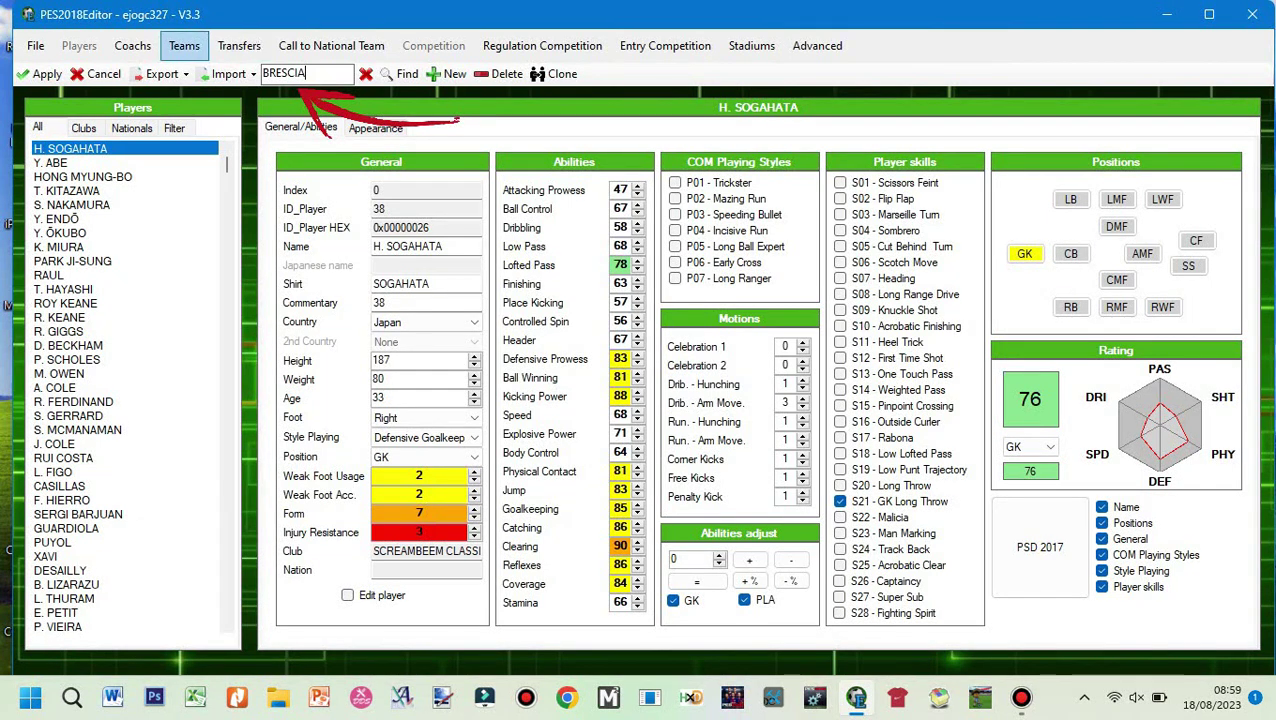
click(184, 45)
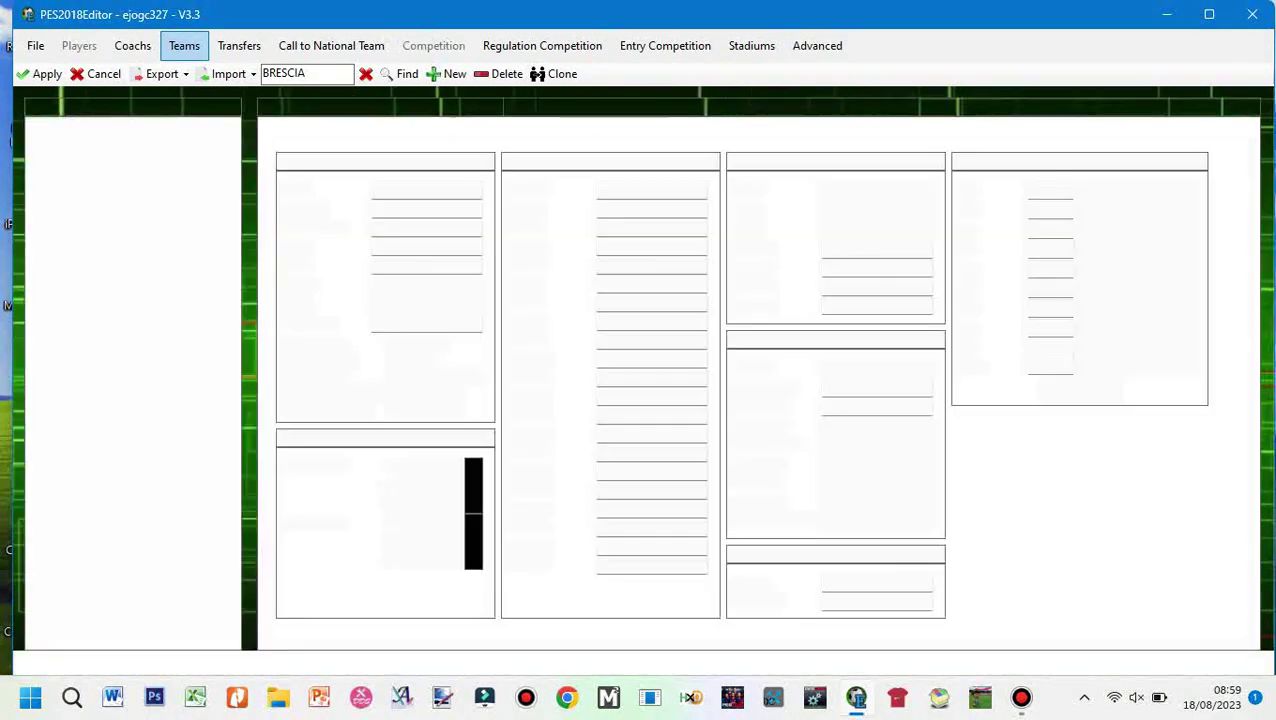
click(400, 74)
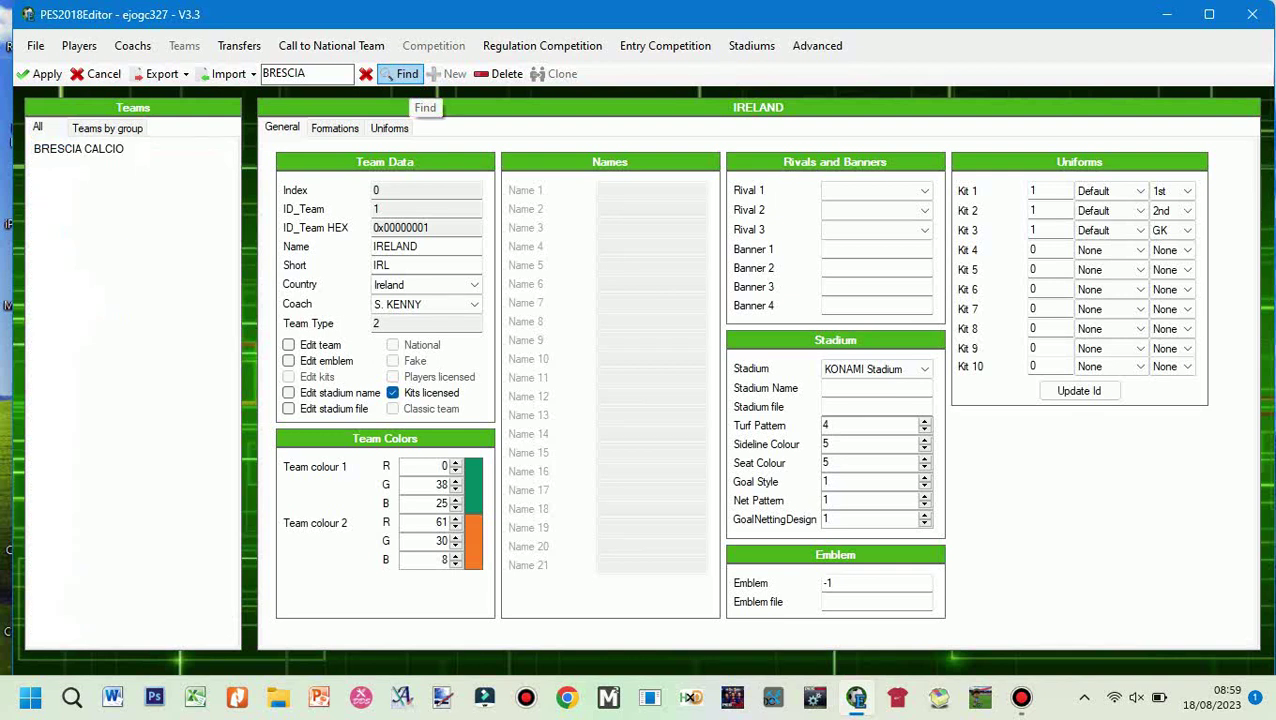
click(79, 149)
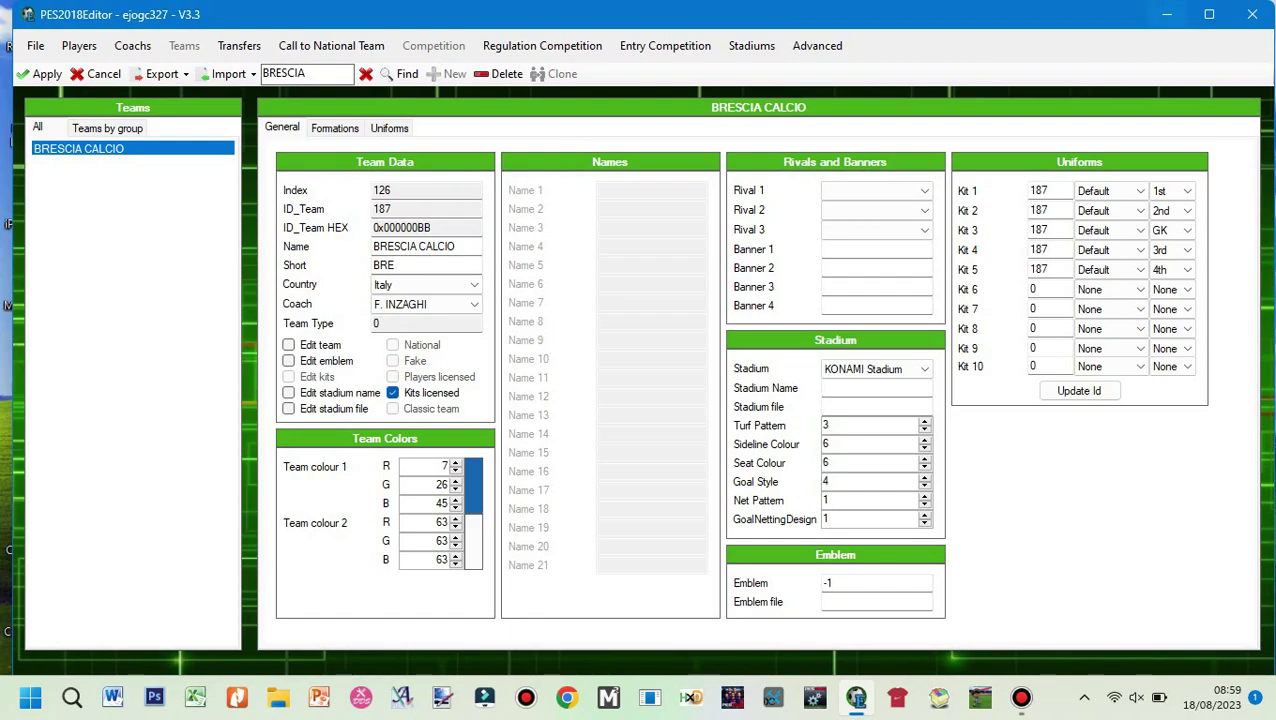
click(1167, 14)
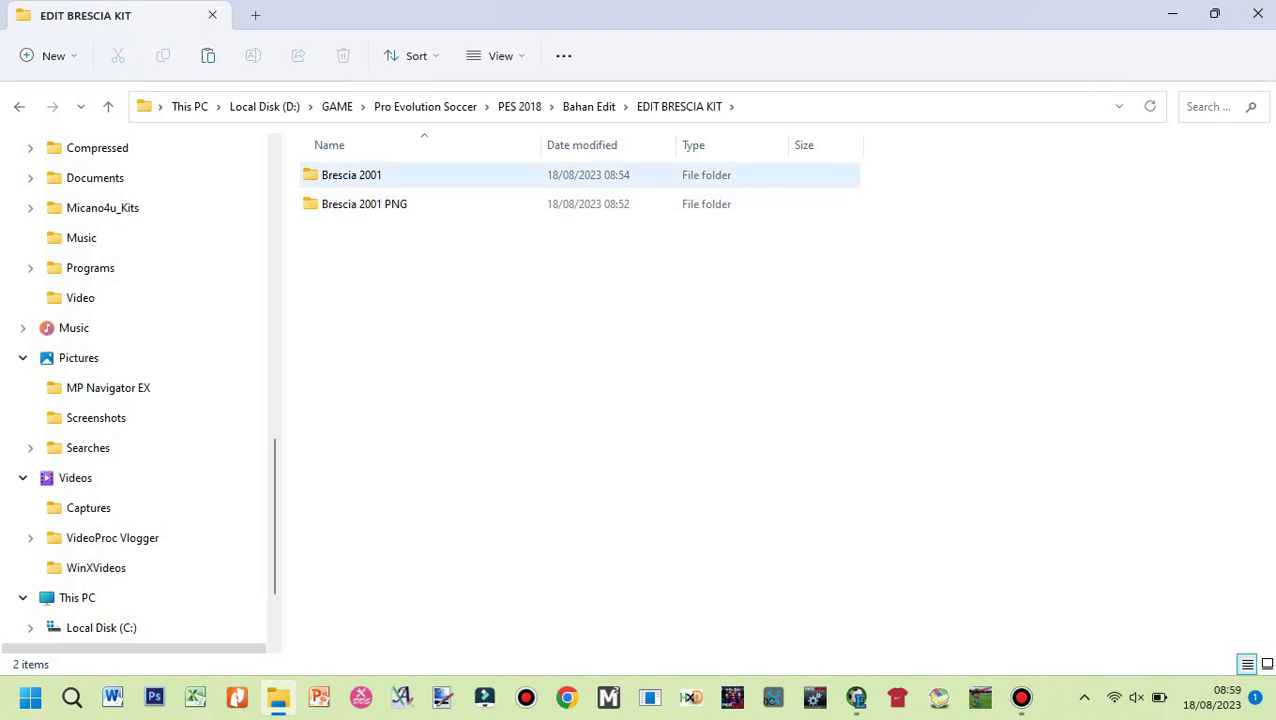
Step: In File Explorer, open the #windx11 texture folder inside Brescia 2001, under Asset, model, character, uniform and texture
double_click(351, 175)
double_click(335, 175)
double_click(335, 175)
double_click(335, 175)
double_click(335, 175)
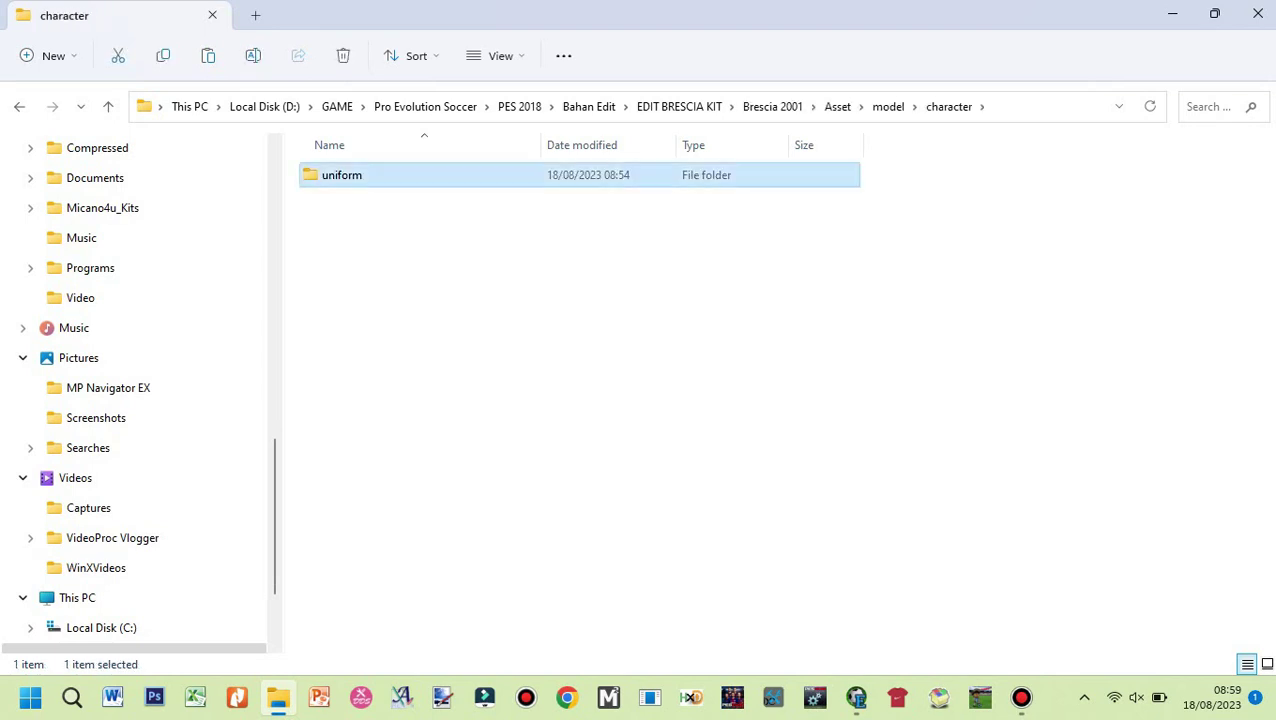
double_click(338, 233)
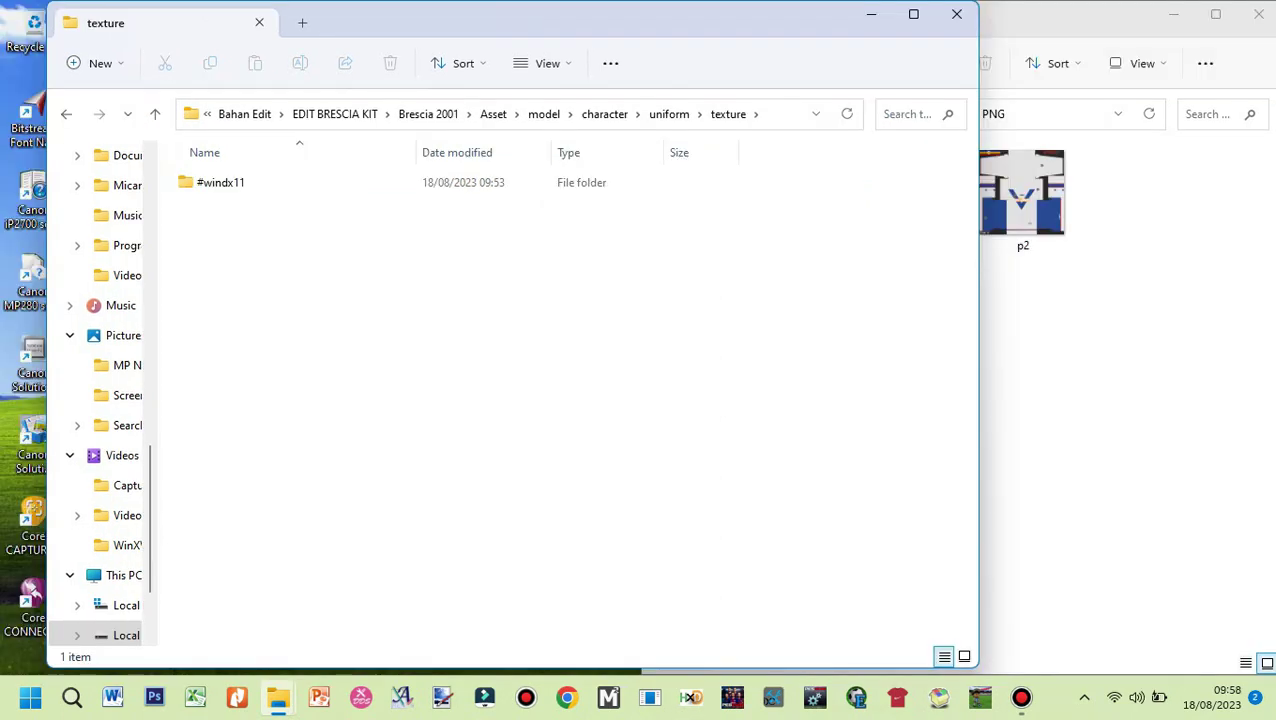
double_click(215, 180)
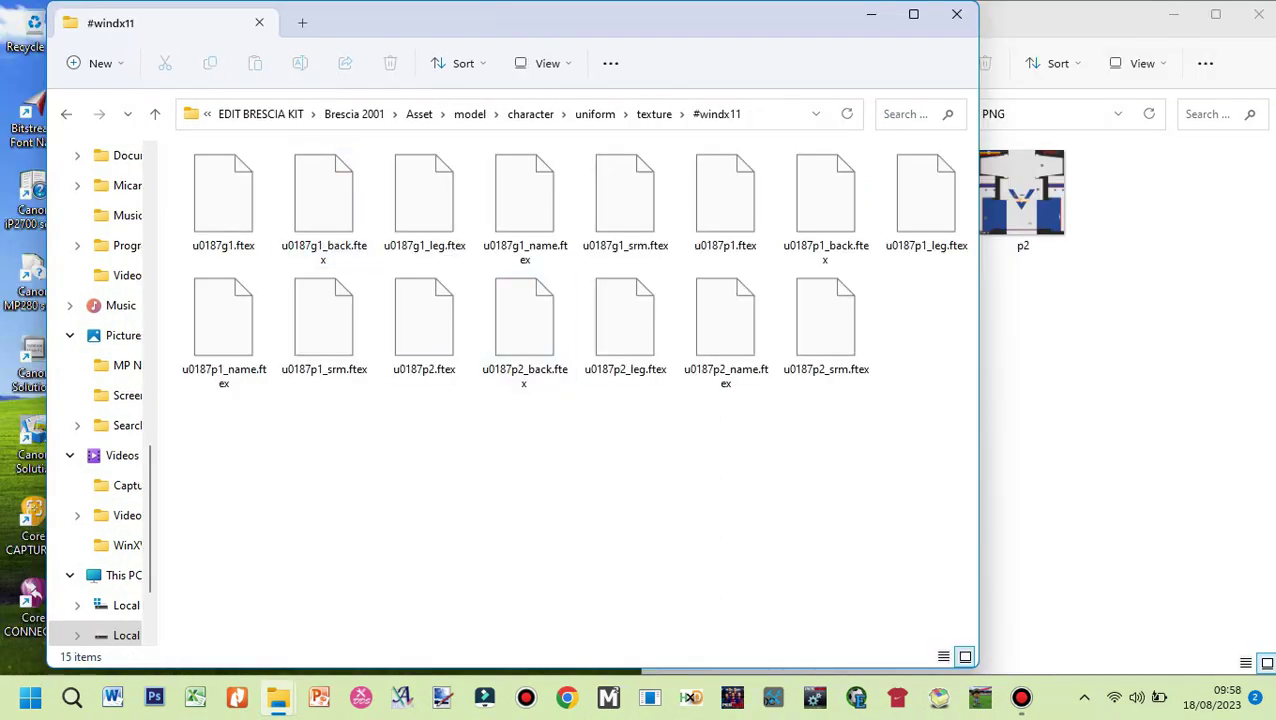
Step: Snap the #windx11 window beside the Brescia 2001 PNG folder and place PES 2021 Ftex Converter over the PNG folder's empty area
mouse_move(913, 14)
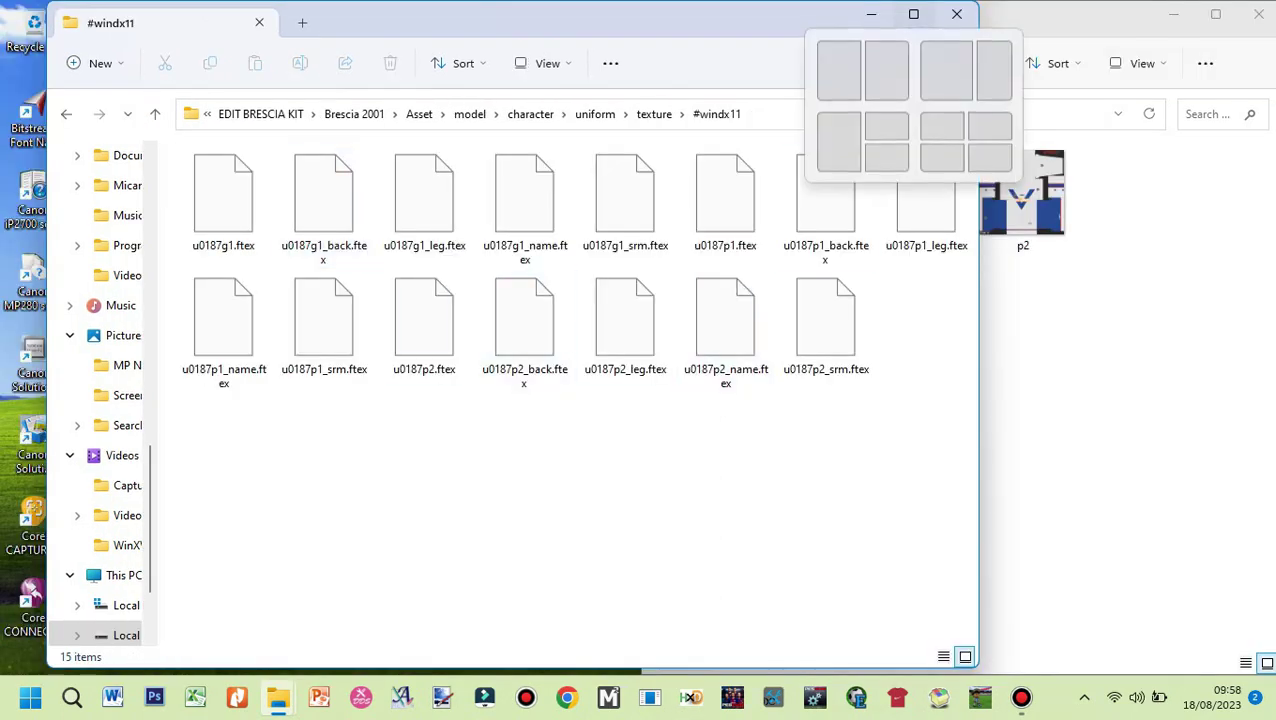
click(838, 72)
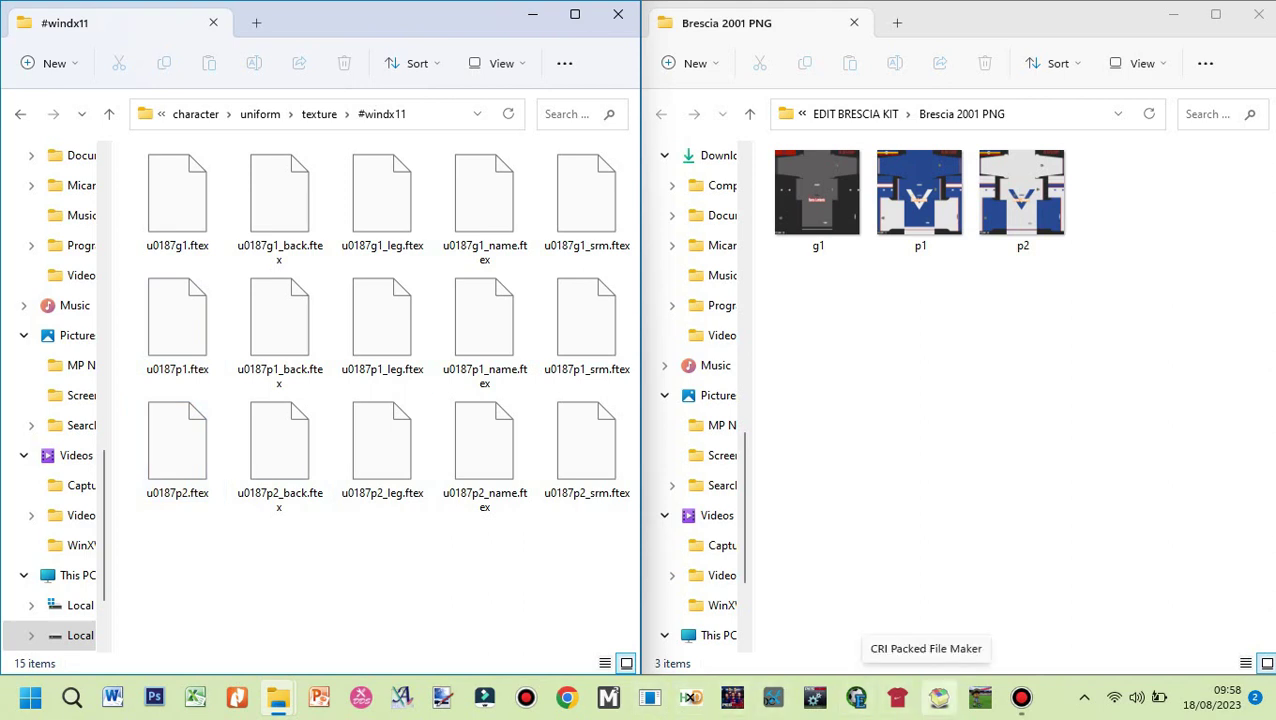
click(773, 697)
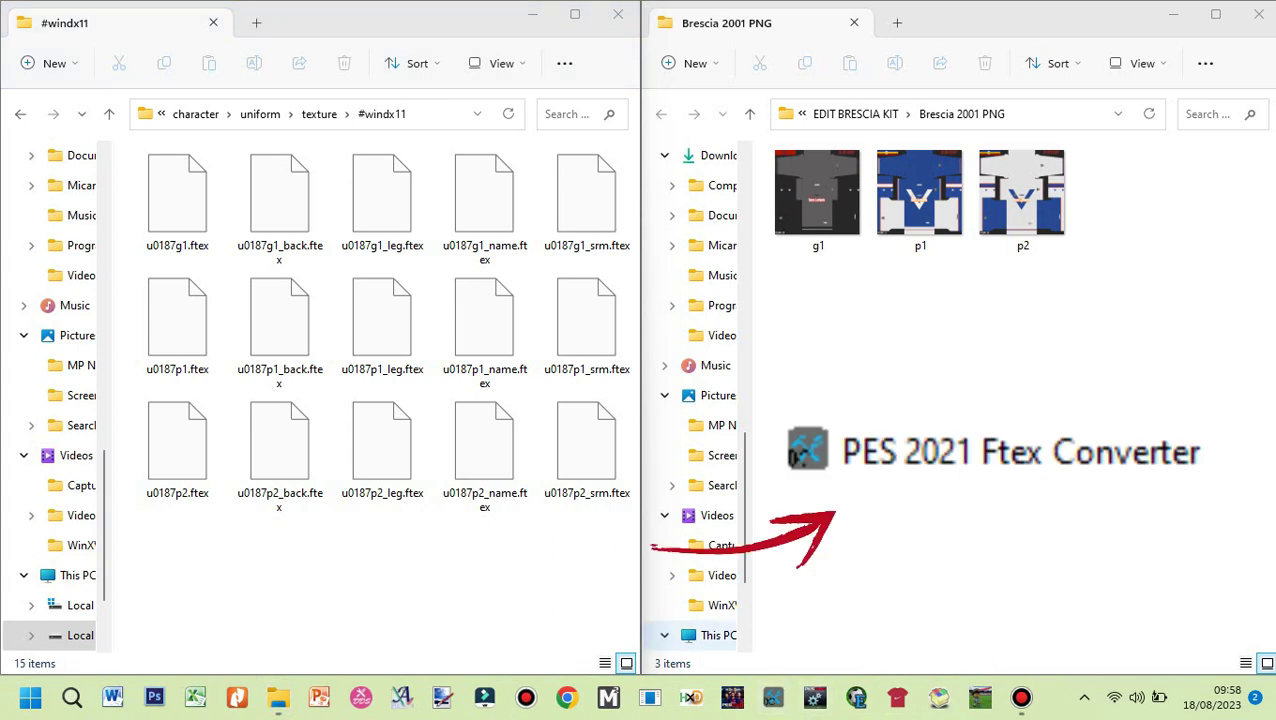
drag(640, 203, 994, 289)
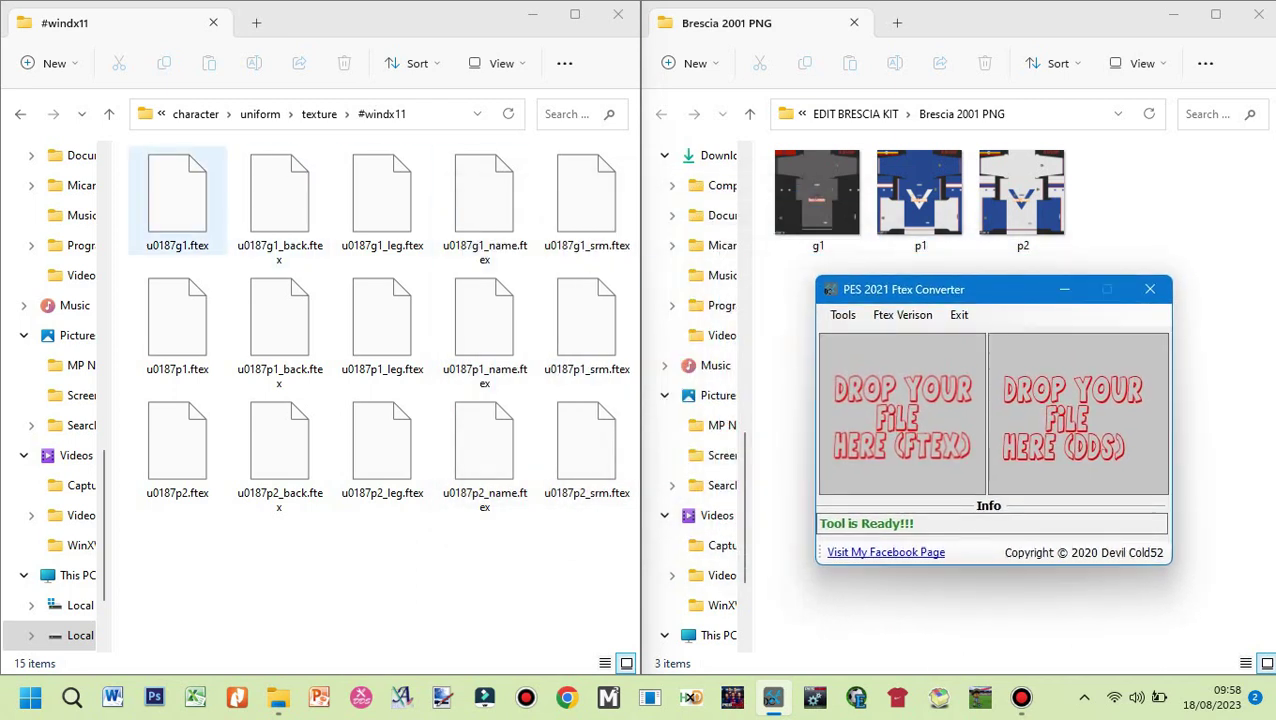
Step: Convert u0187g1.ftex, u0187p1.ftex and u0187p2.ftex to DDS and delete the three original FTEX files
click(178, 202)
ctrl+click(178, 325)
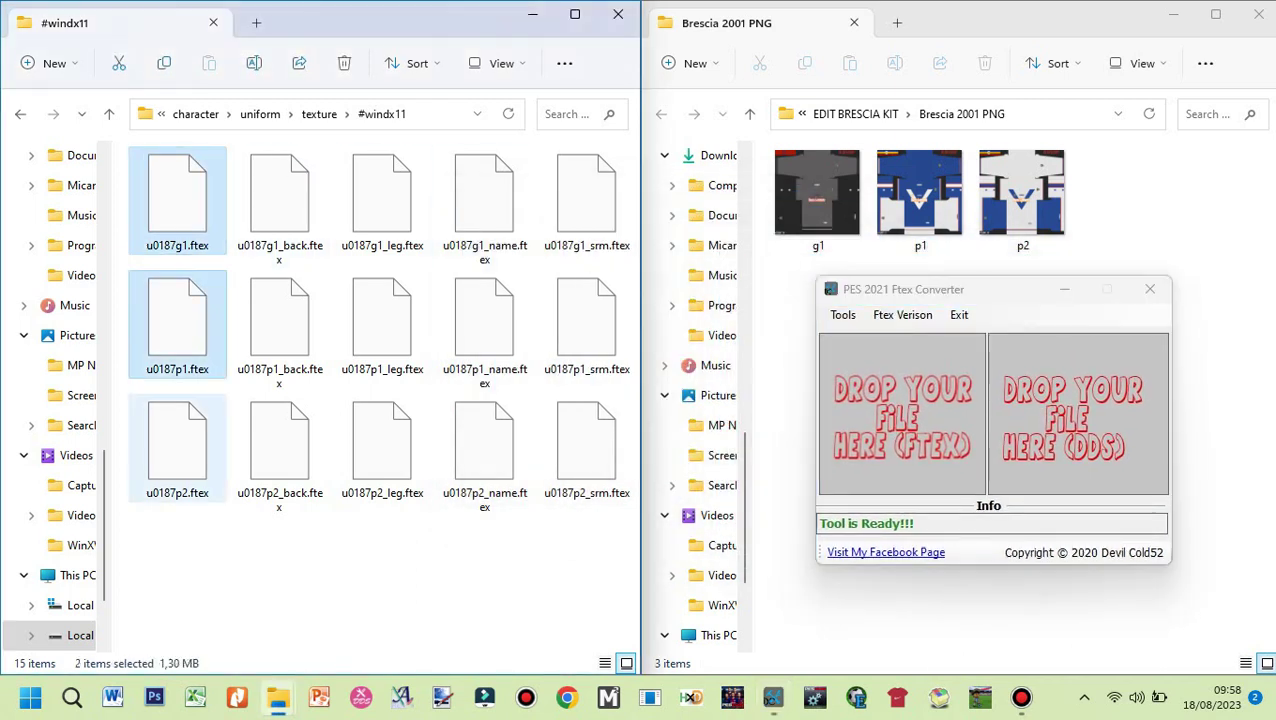
ctrl+click(178, 449)
drag(178, 202, 902, 414)
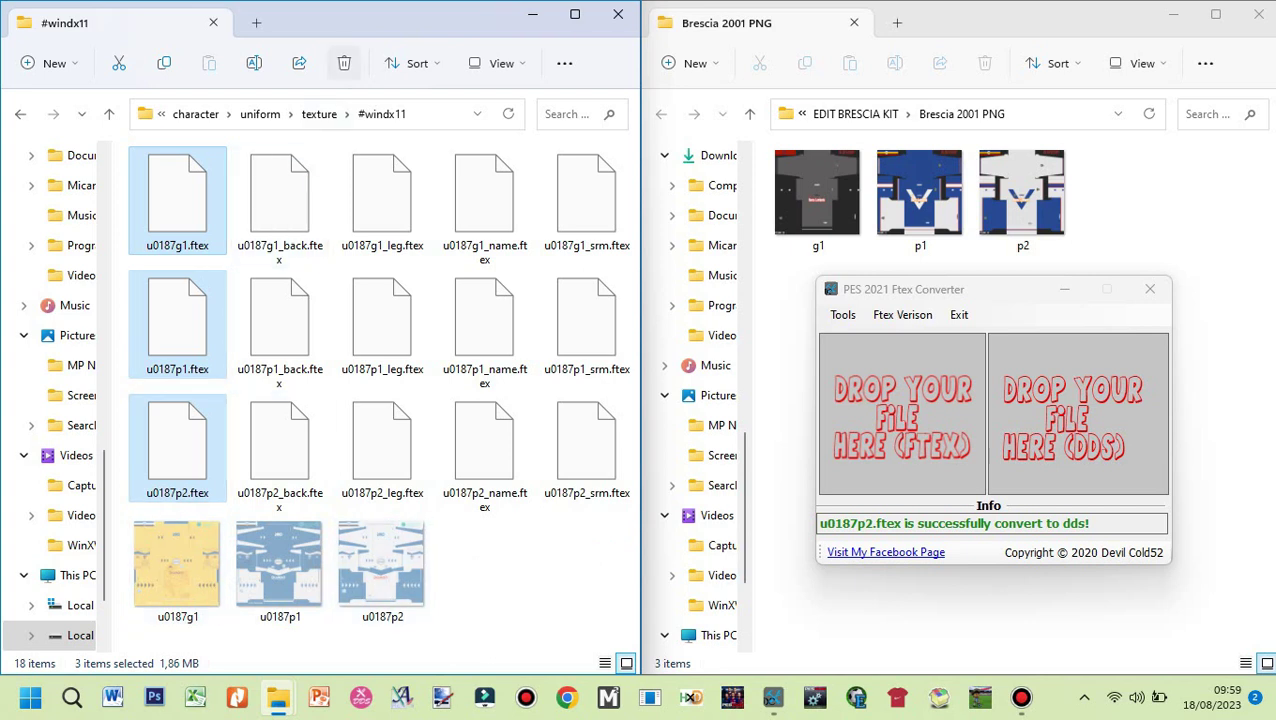
click(344, 63)
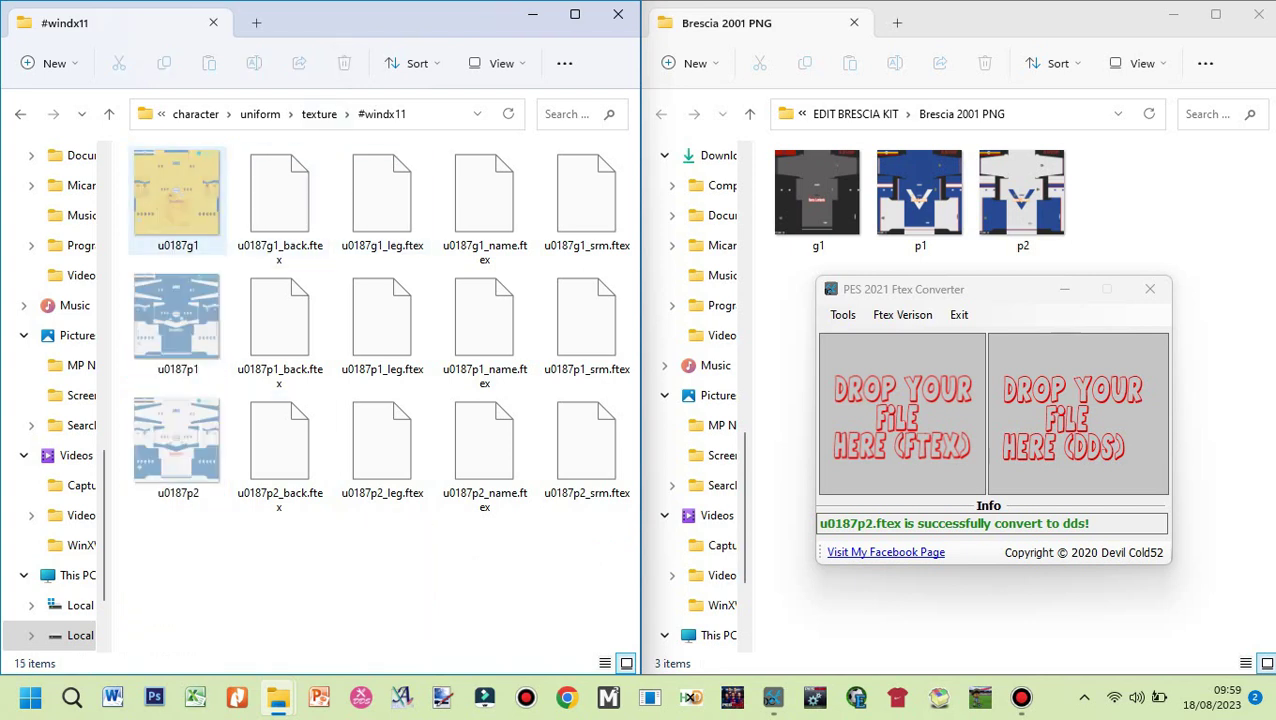
Step: Open u0187g1.dds in Photoshop using default sizes, float its document window, and activate the Move tool
click(178, 200)
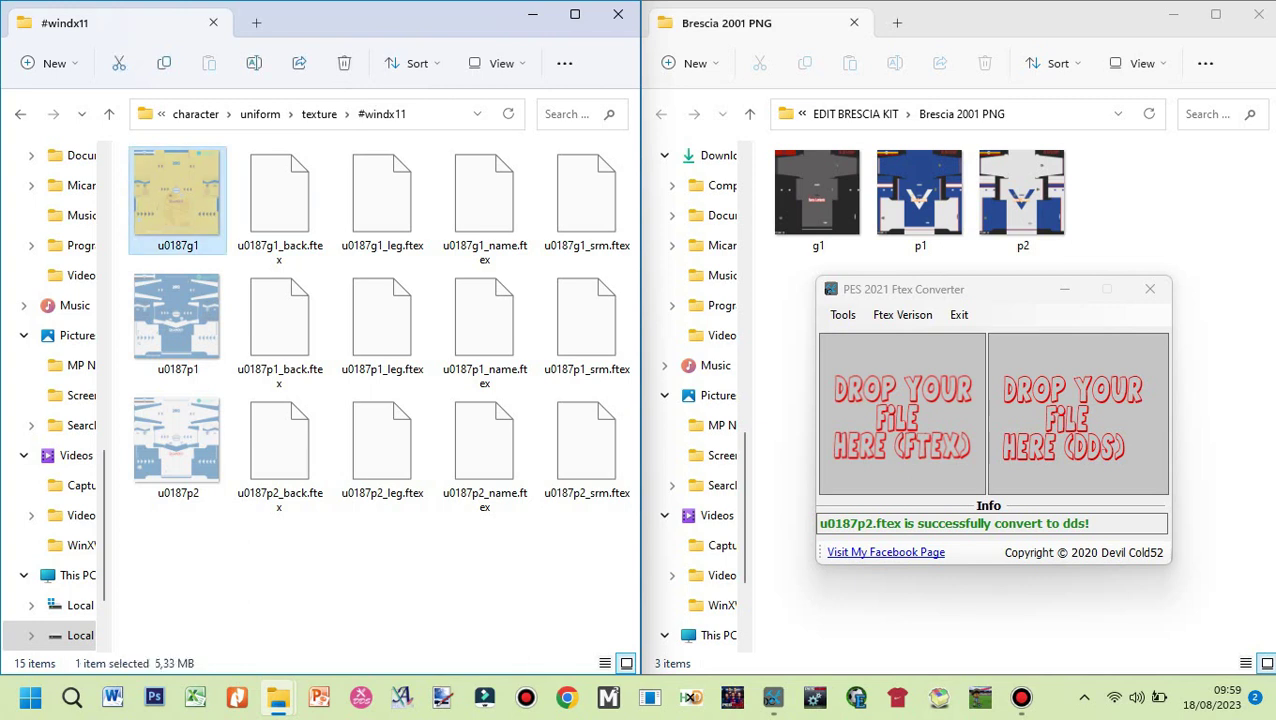
key(Return)
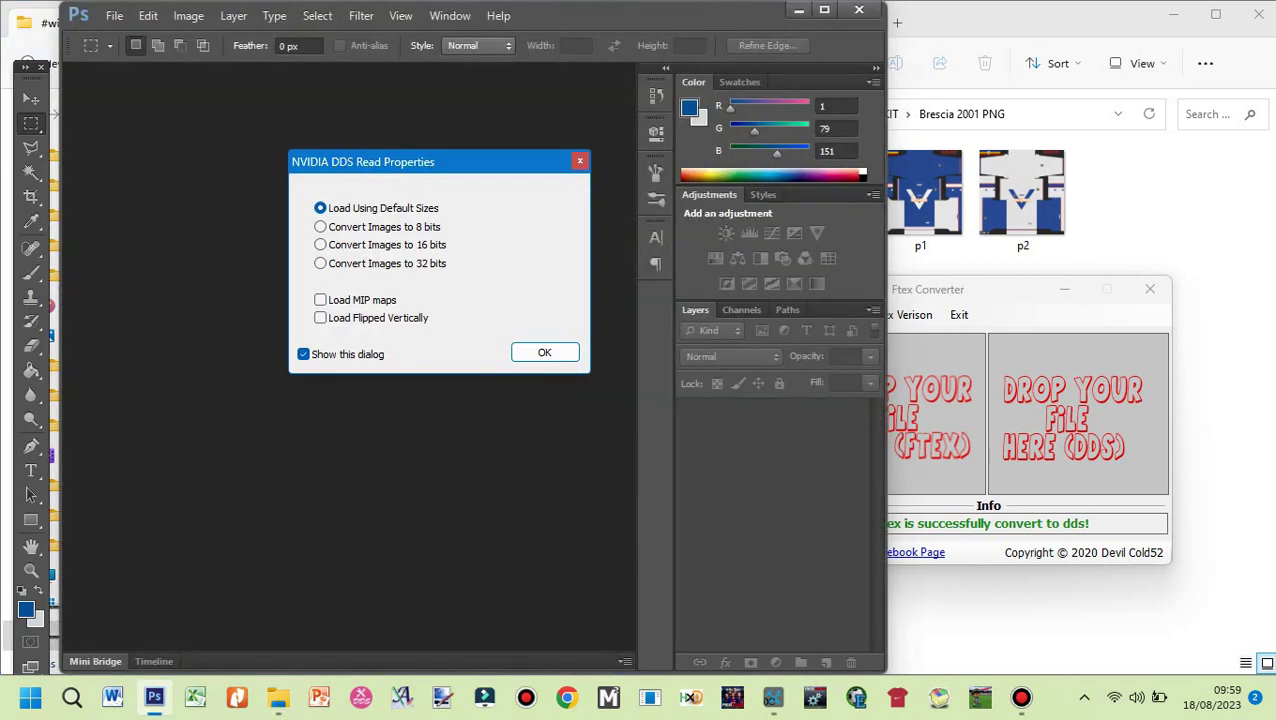
key(Return)
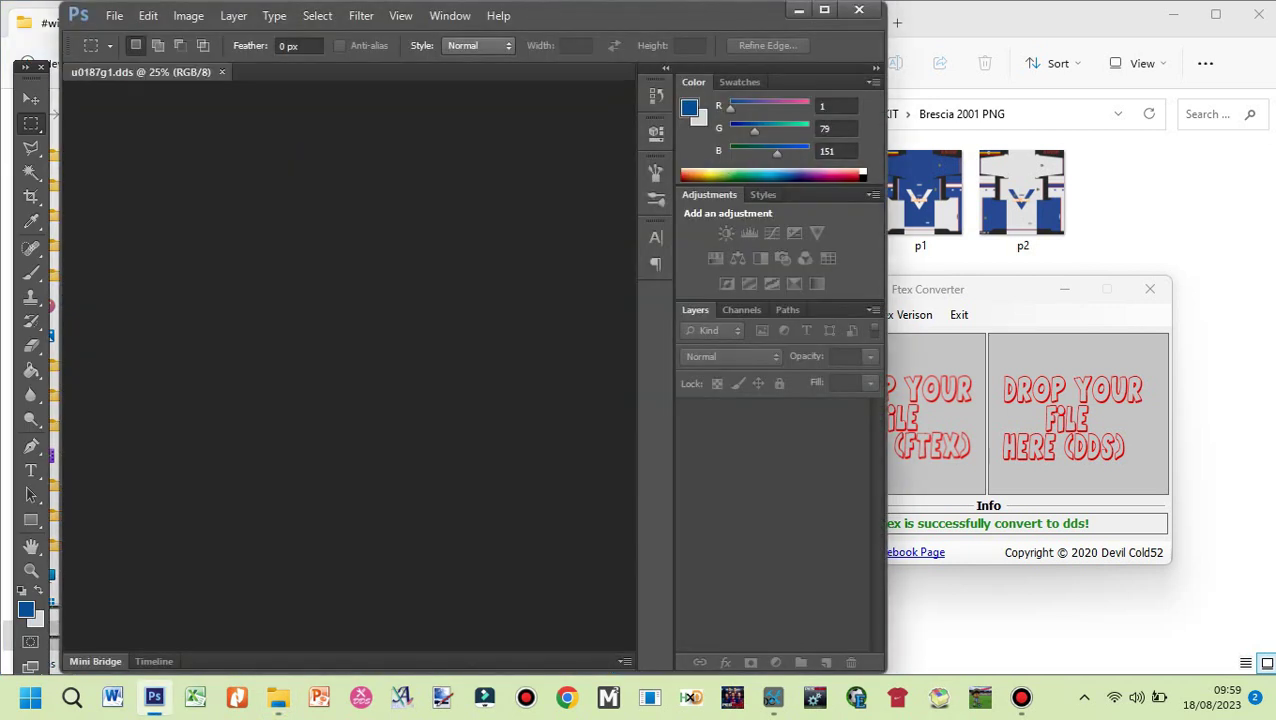
drag(140, 72, 162, 109)
click(31, 98)
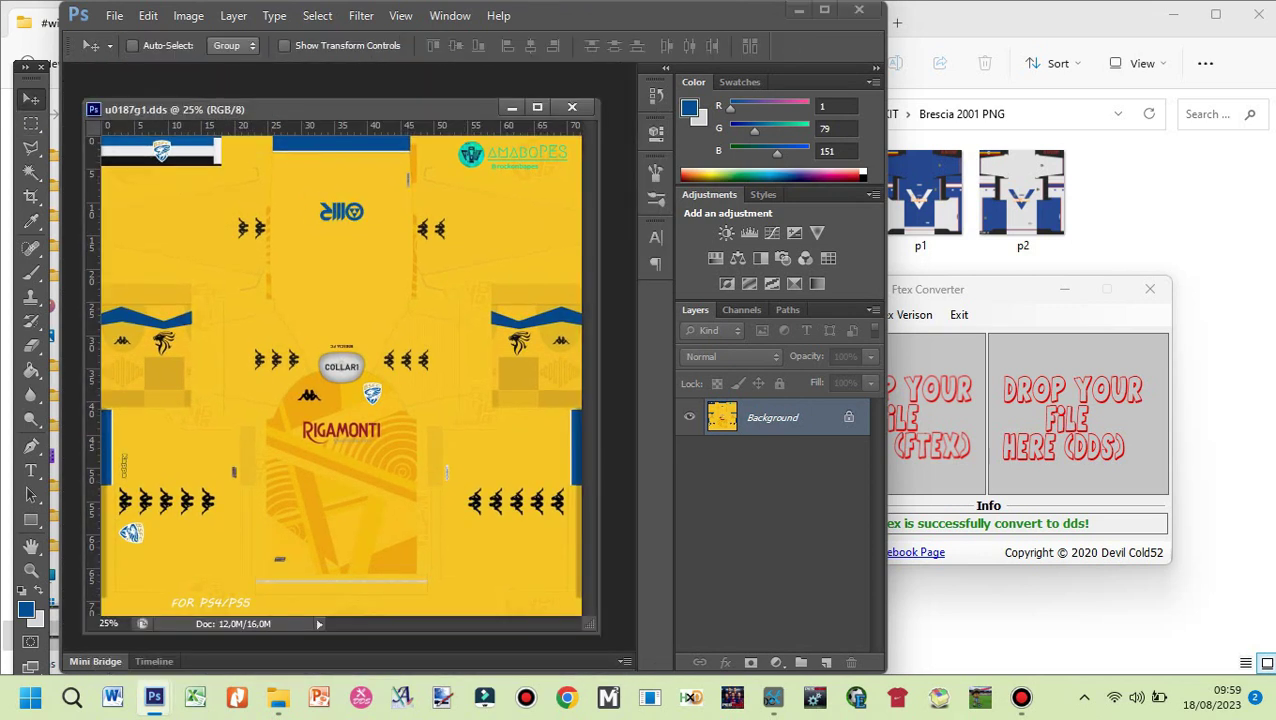
Step: Open g1.png, copy its kit artwork over u0187g1.dds as a new layer covering the canvas, and close g1.png
click(922, 200)
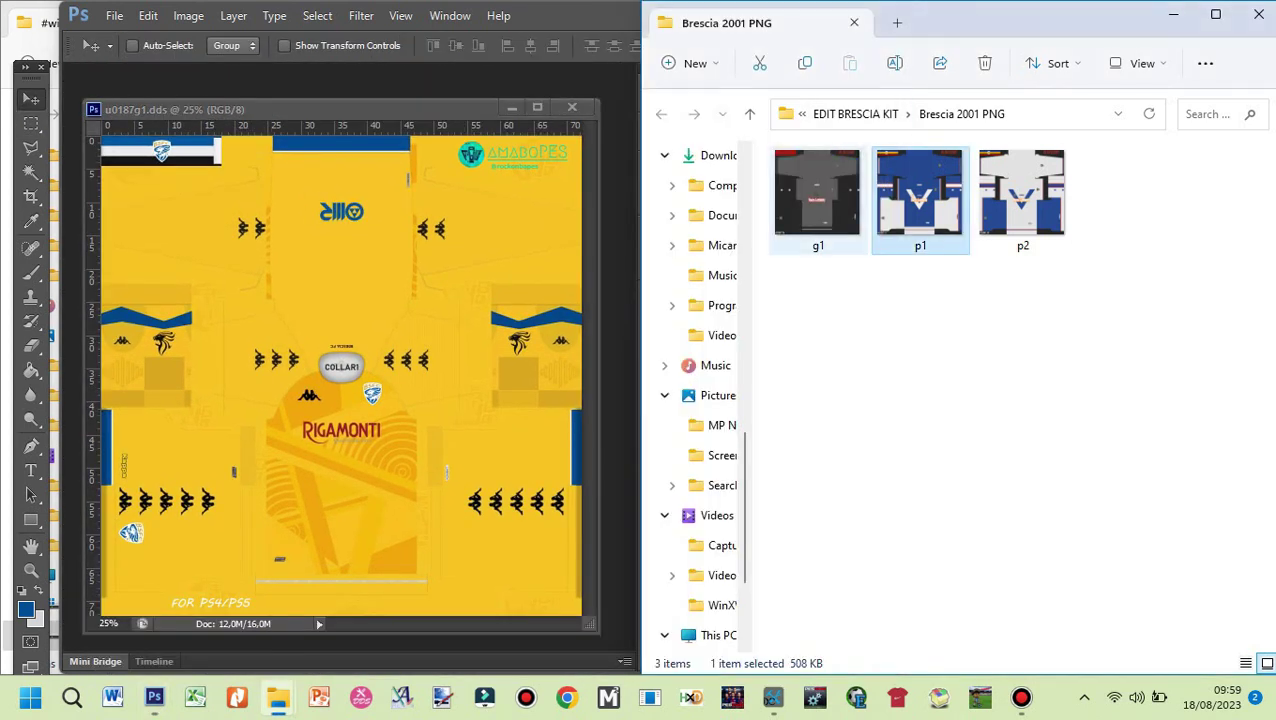
click(818, 200)
drag(818, 192, 386, 104)
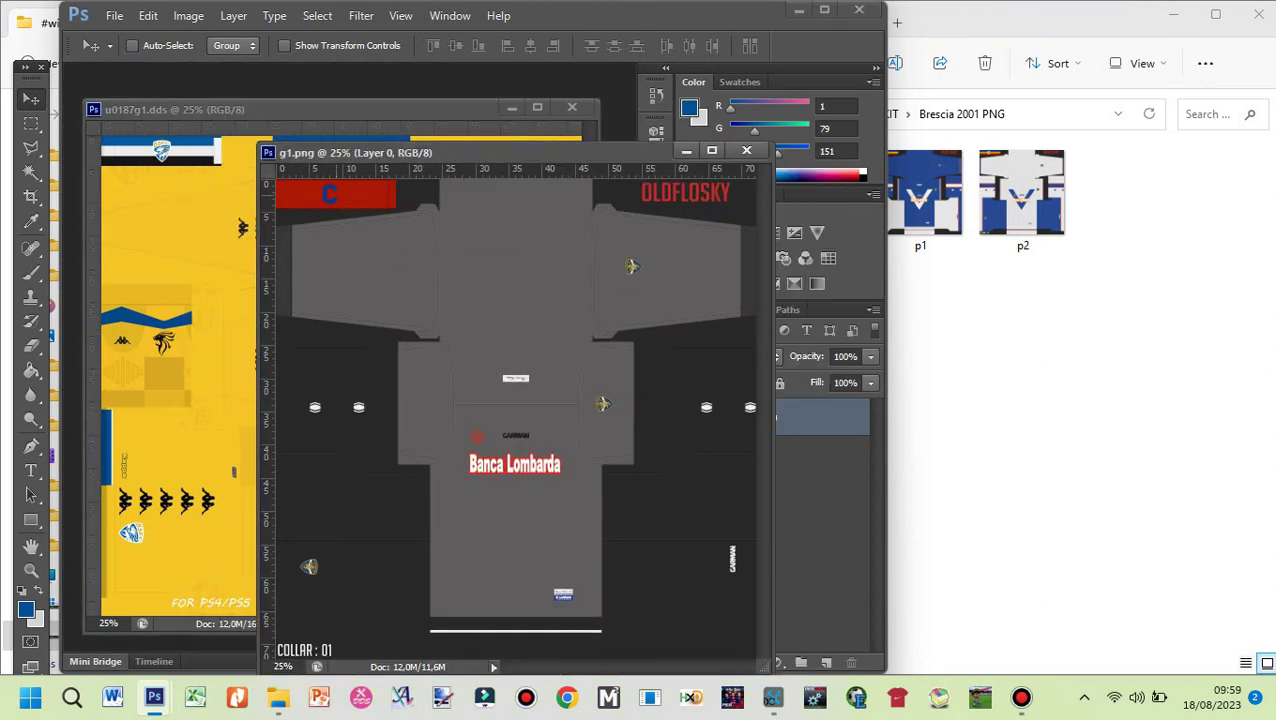
drag(336, 198, 178, 148)
click(746, 150)
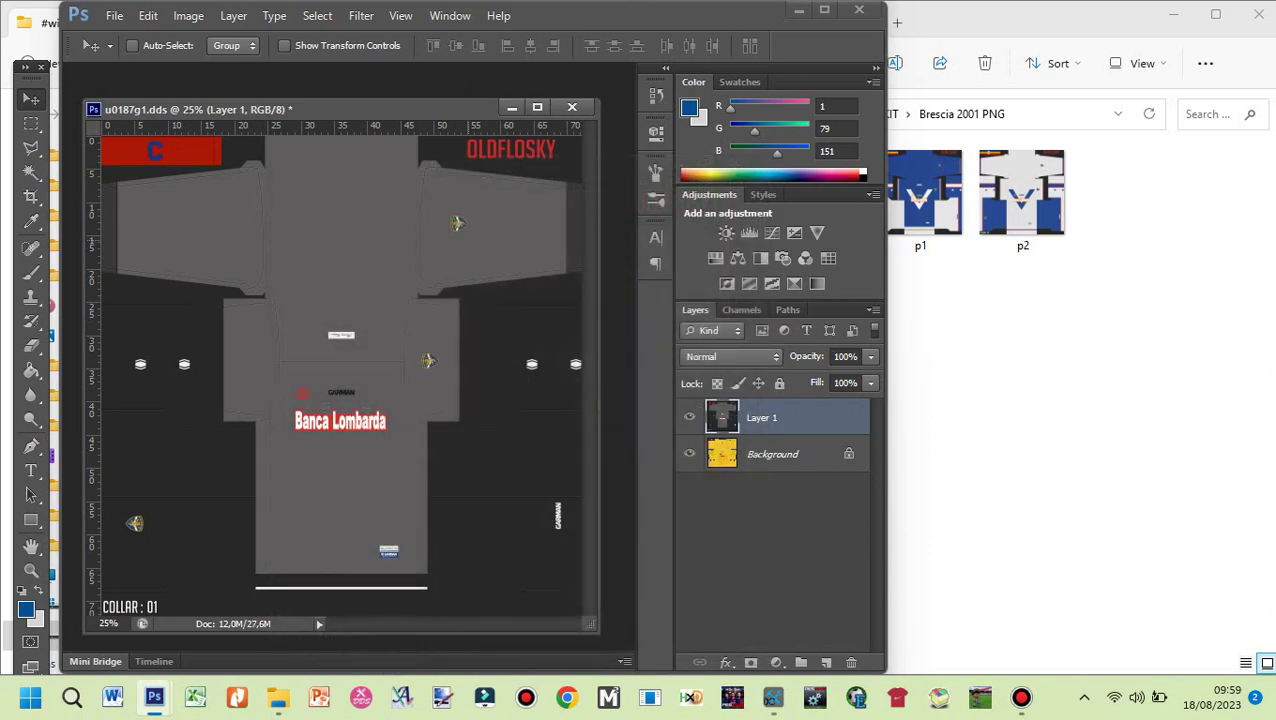
Step: Save the edited goalkeeper kit as u0187g1.dds, replacing the existing file and accepting the offered save options
key(ctrl+shift+s)
key(Return)
key(Return)
key(Return)
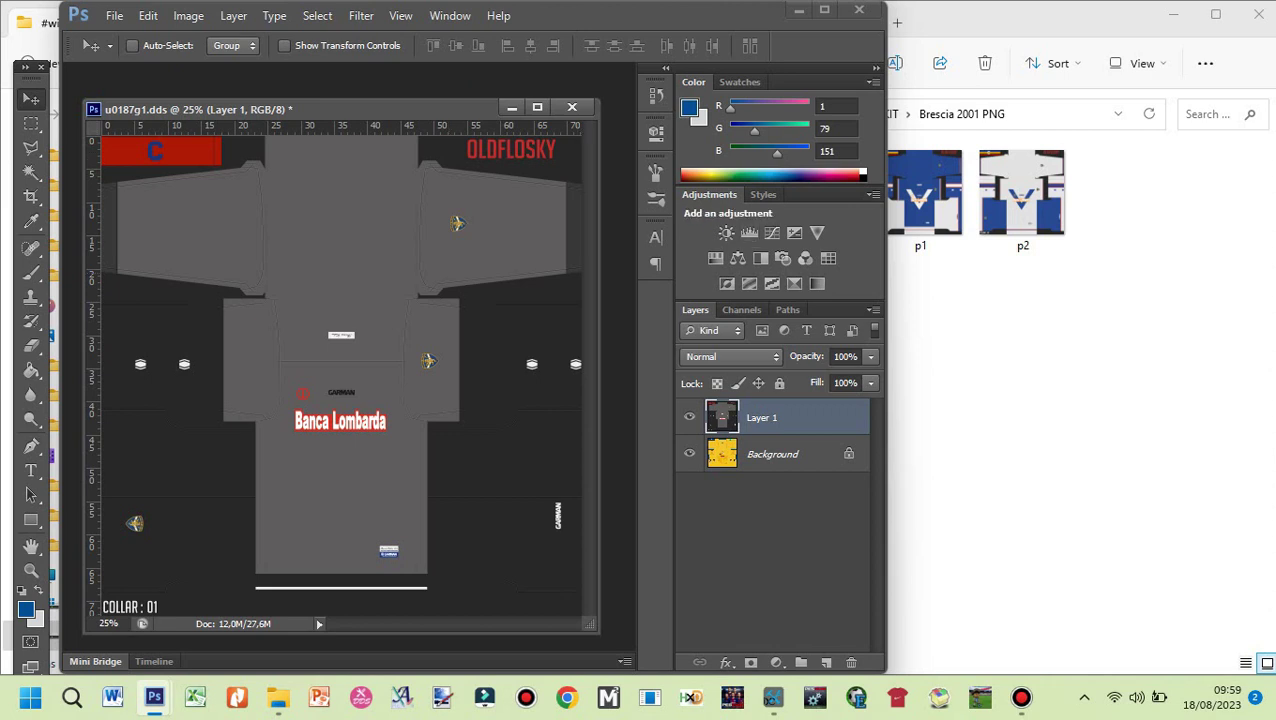
Step: Open p1.png in Photoshop, float its window, and copy its kit artwork over u0187g1.dds as a new layer covering the canvas
click(968, 340)
click(920, 200)
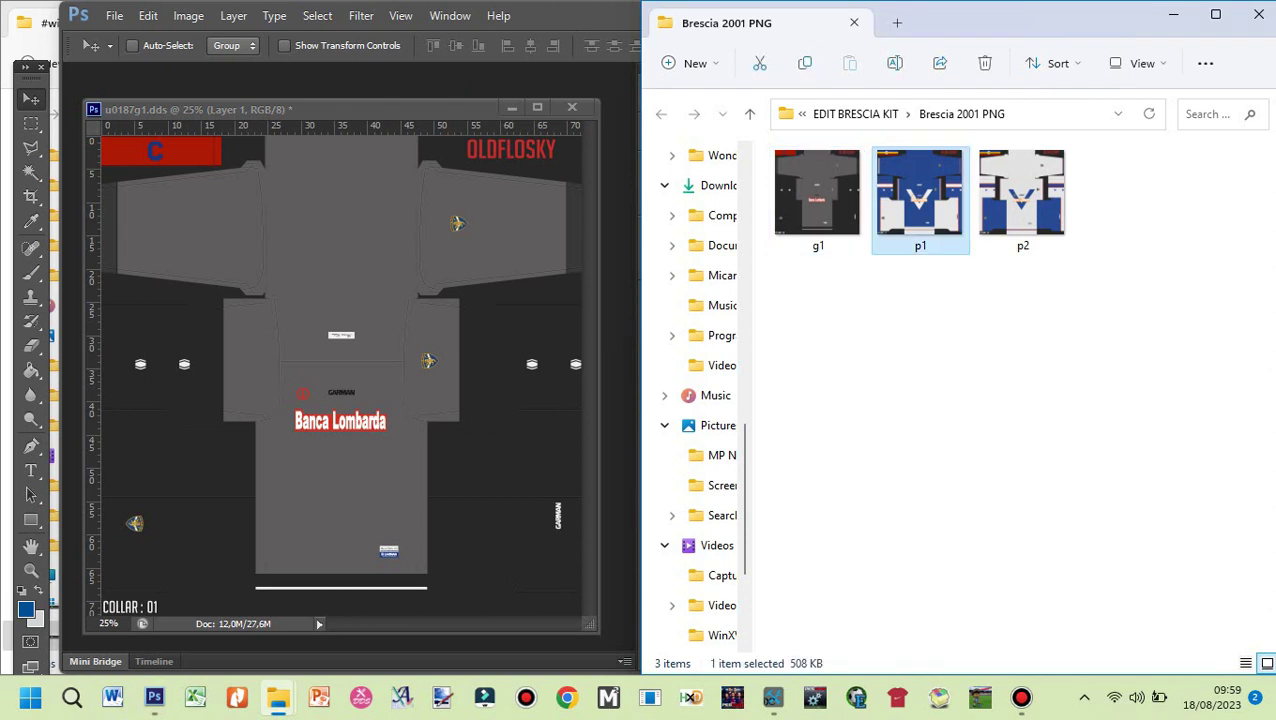
drag(919, 195, 568, 104)
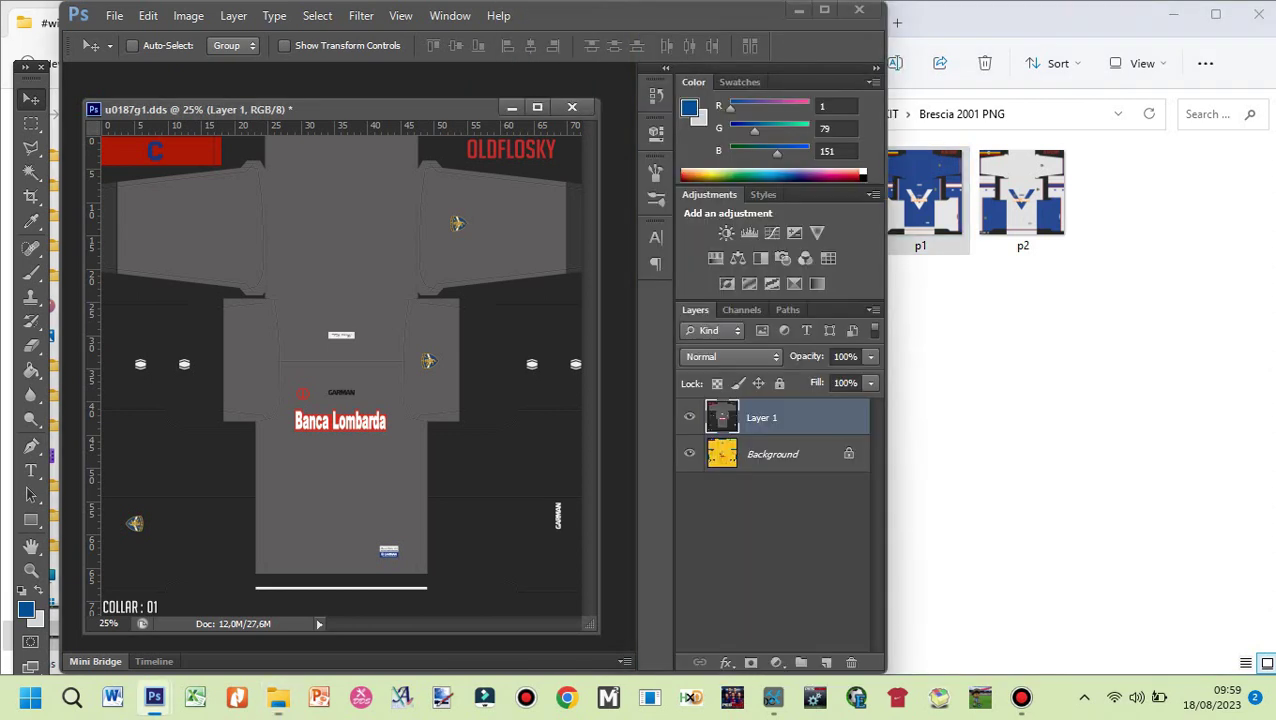
drag(140, 72, 188, 116)
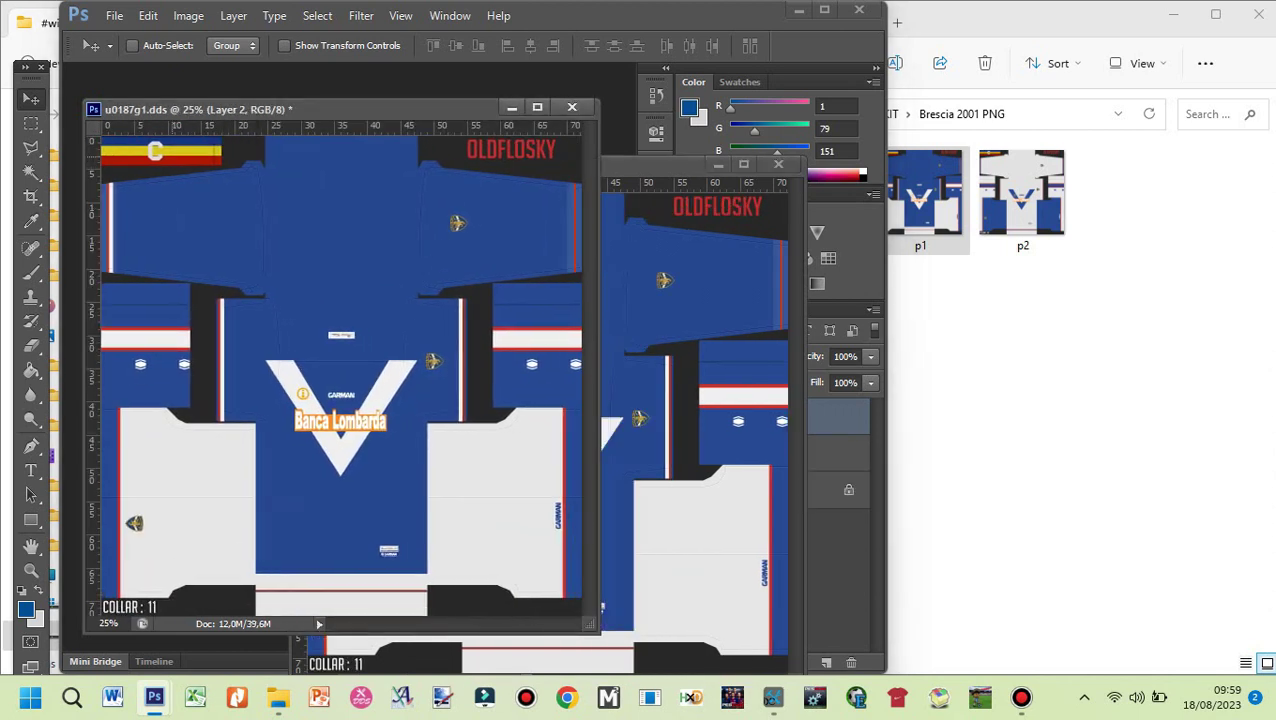
Step: Save the blue kit in DDS format over the existing u0187p1, accept the offered save options, and close p1.png
key(ctrl+shift+s)
double_click(456, 120)
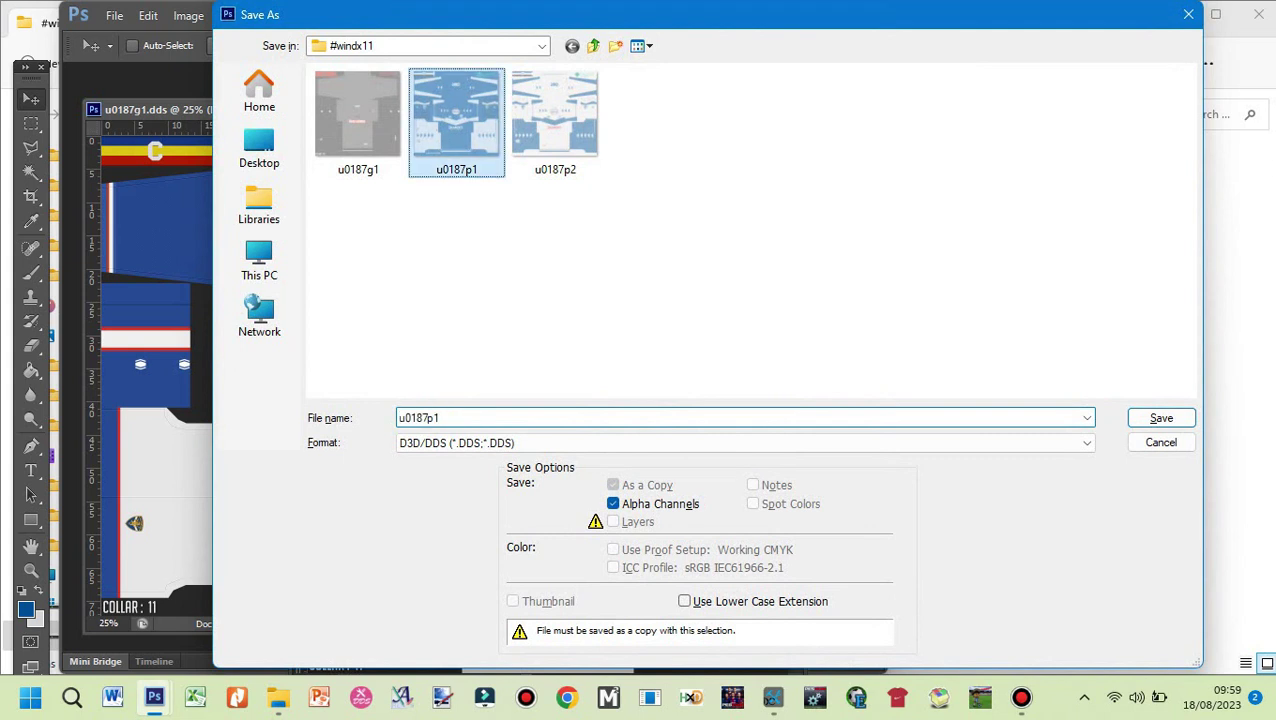
key(Return)
key(Return)
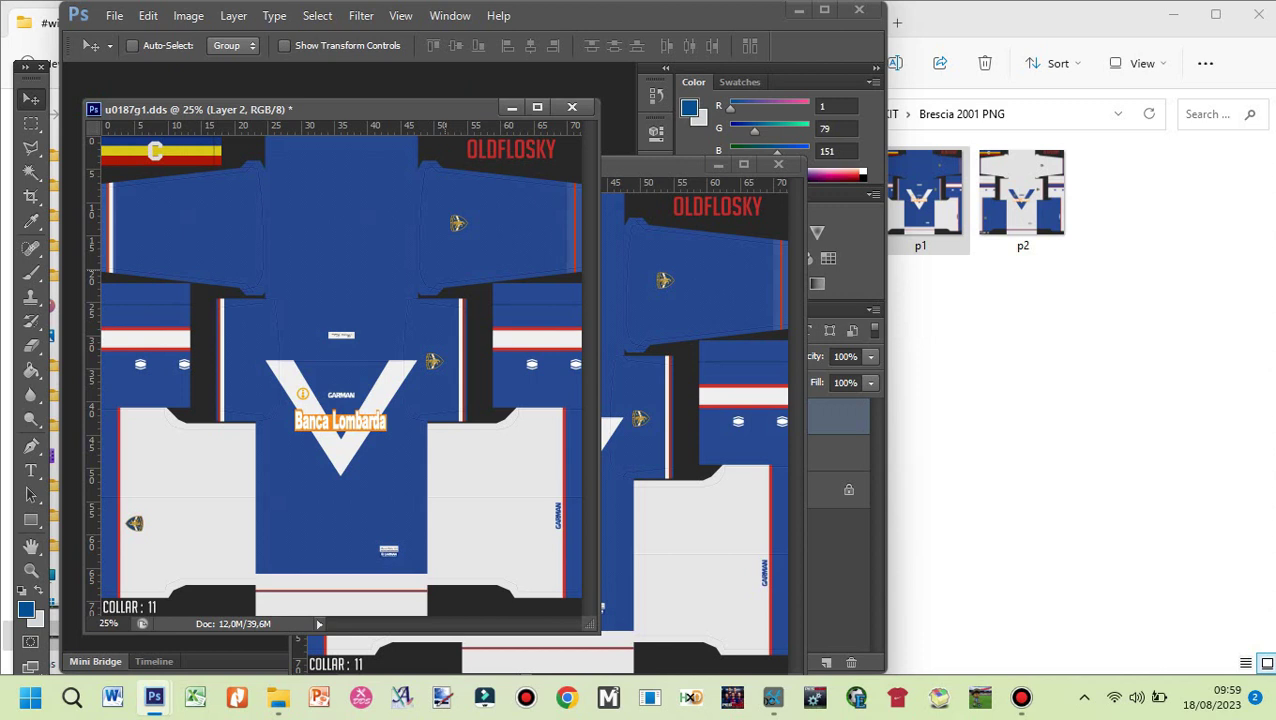
click(778, 164)
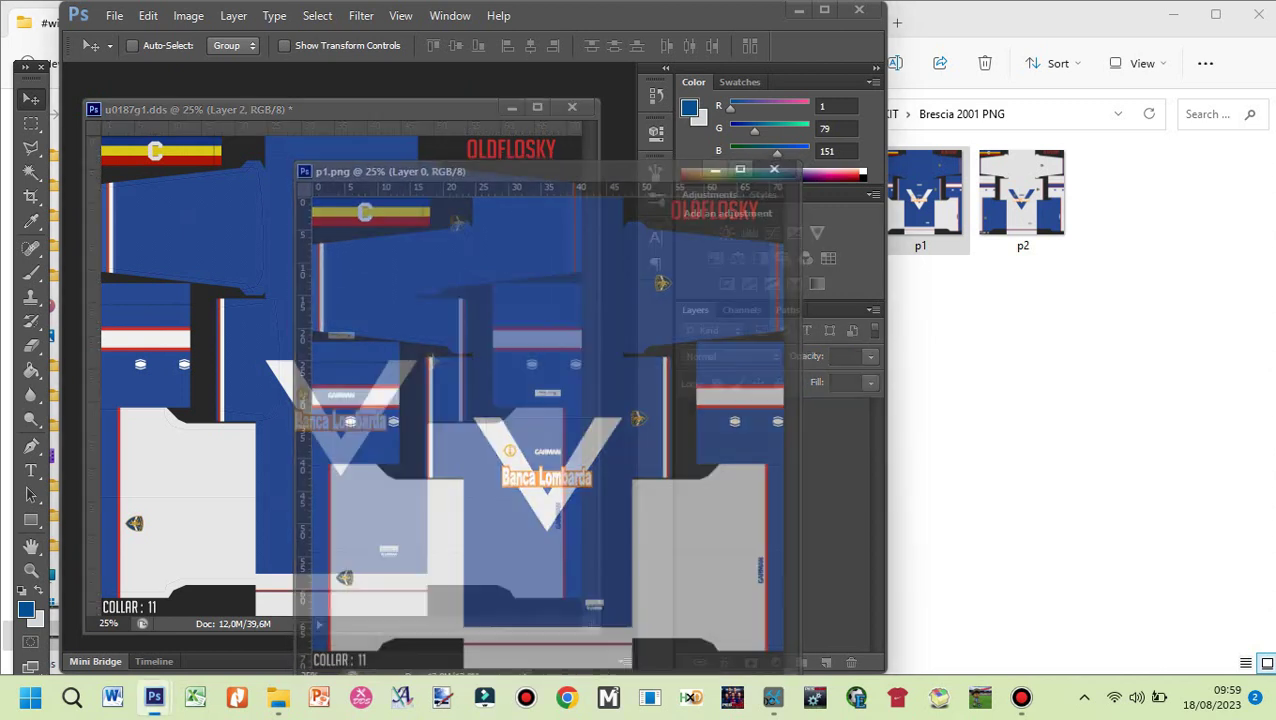
Step: Open p2.png, float its window, and copy its white kit artwork into u0187g1.dds as a new layer aligned to the canvas
click(1022, 195)
drag(1022, 195, 560, 95)
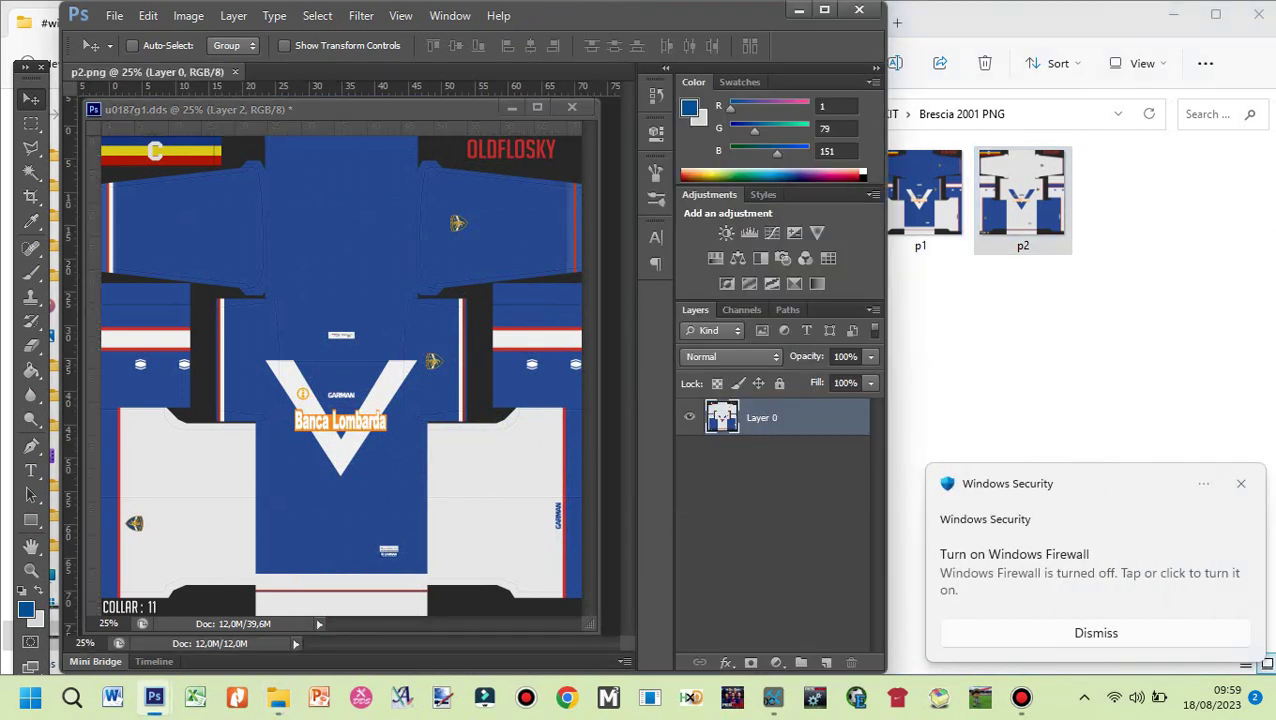
drag(148, 72, 427, 183)
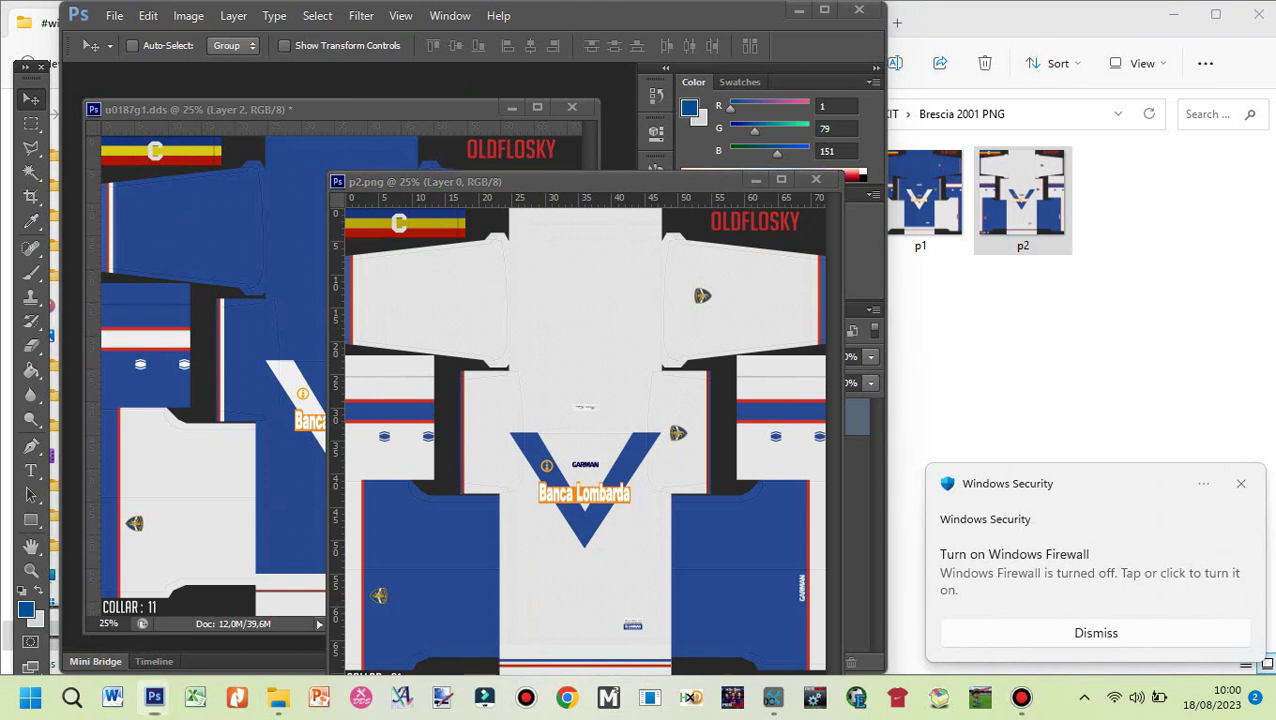
drag(439, 289, 256, 256)
drag(263, 205, 202, 165)
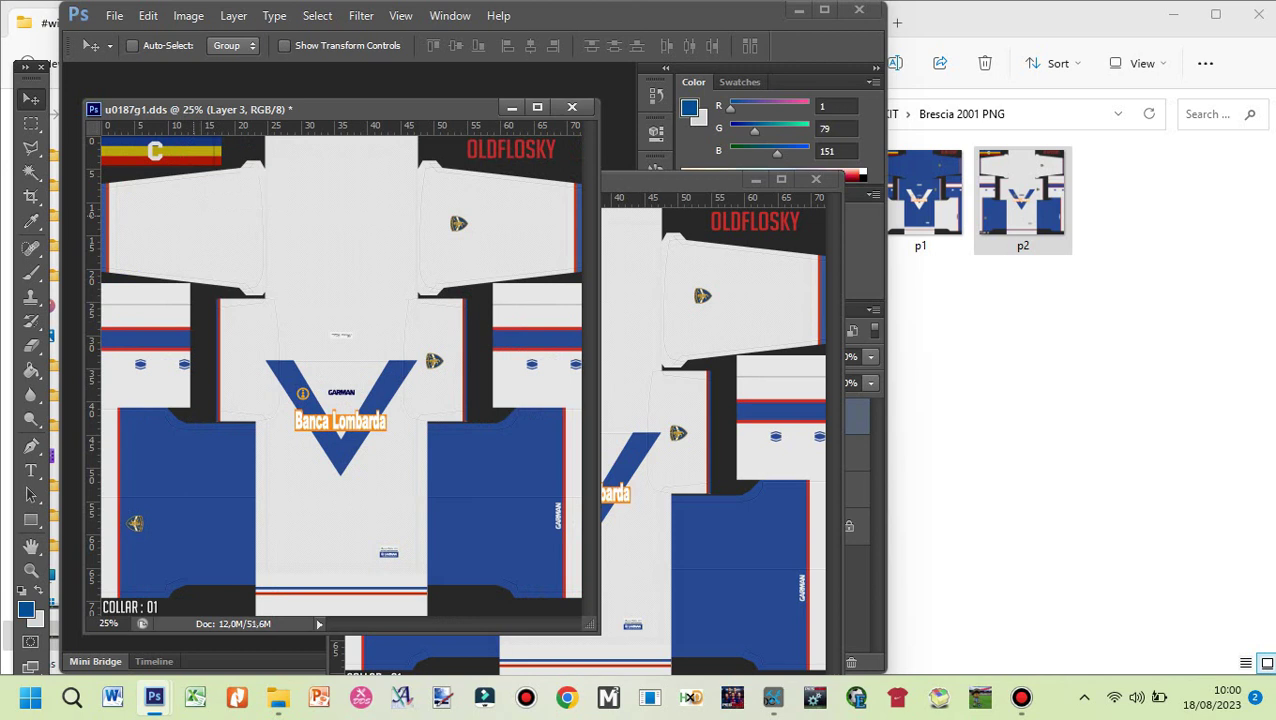
Step: Save the white kit in DDS format over the existing u0187p2, then quit Photoshop without saving the open u0187g1.dds document
key(ctrl+shift+s)
double_click(545, 126)
key(Return)
key(Return)
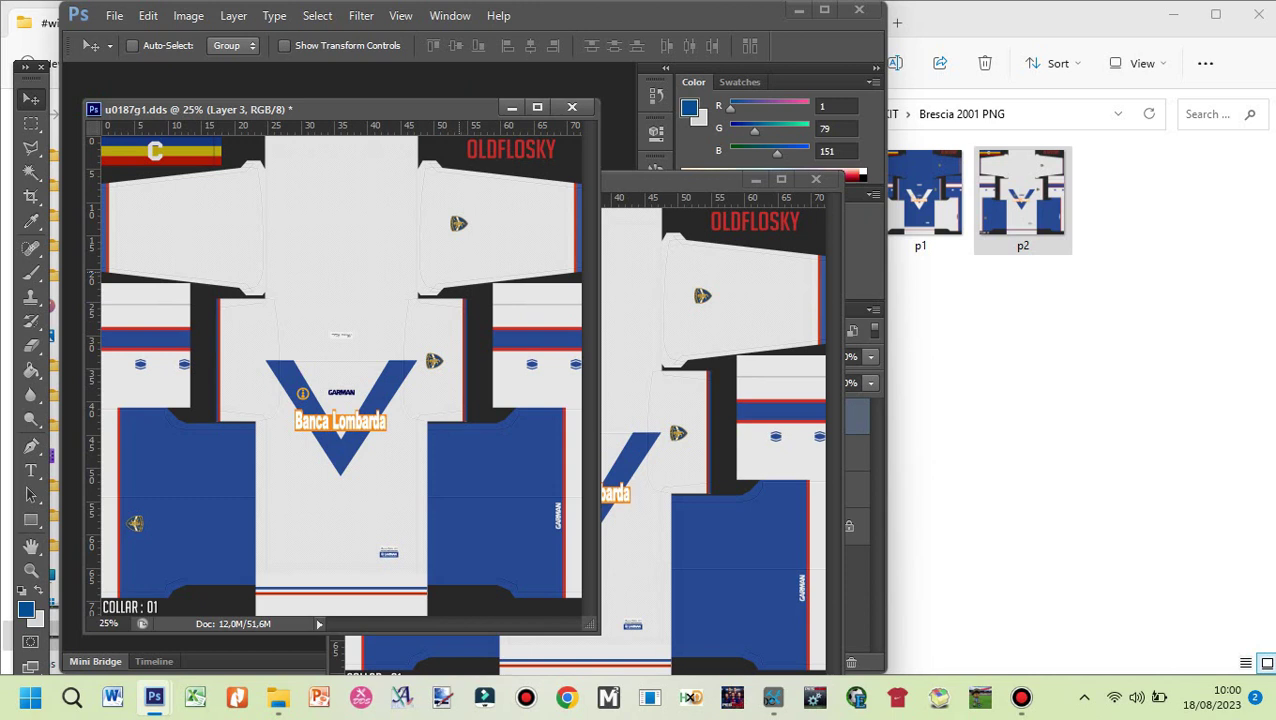
click(858, 9)
click(487, 276)
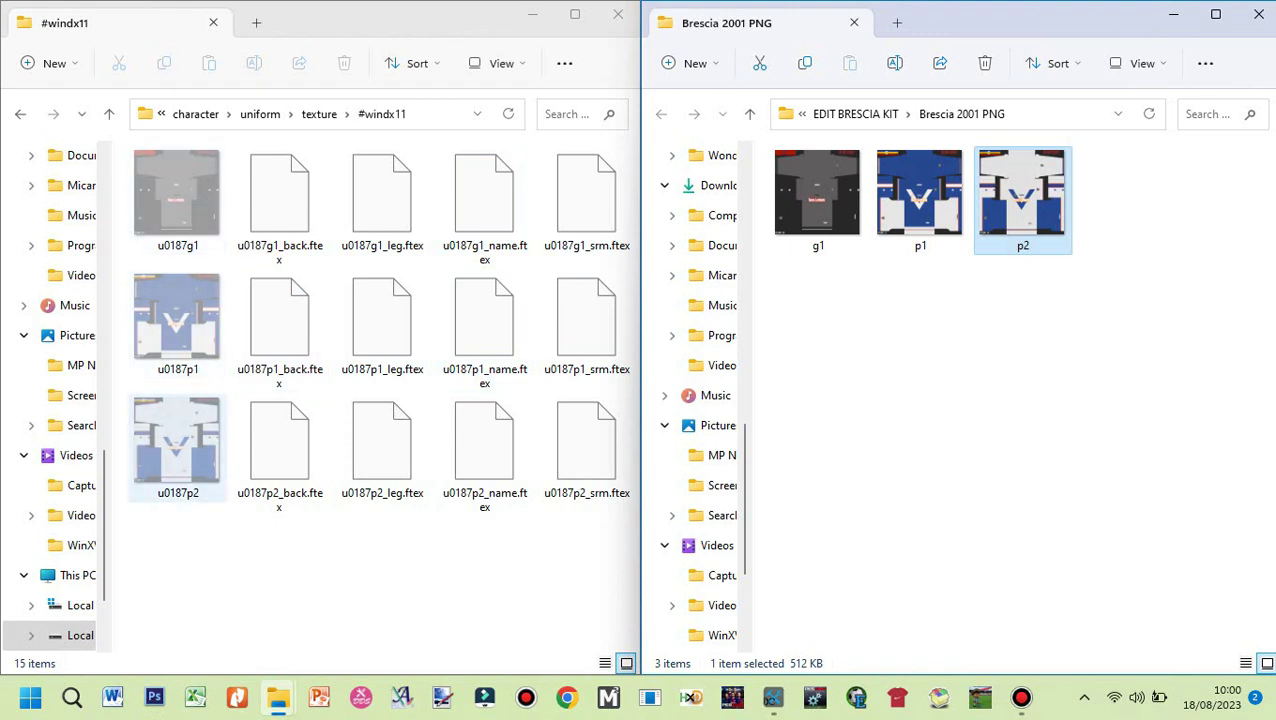
Step: Convert u0187g1, u0187p1 and u0187p2 from DDS to FTEX with PES 2021 Ftex Converter, and delete the three DDS files
click(773, 697)
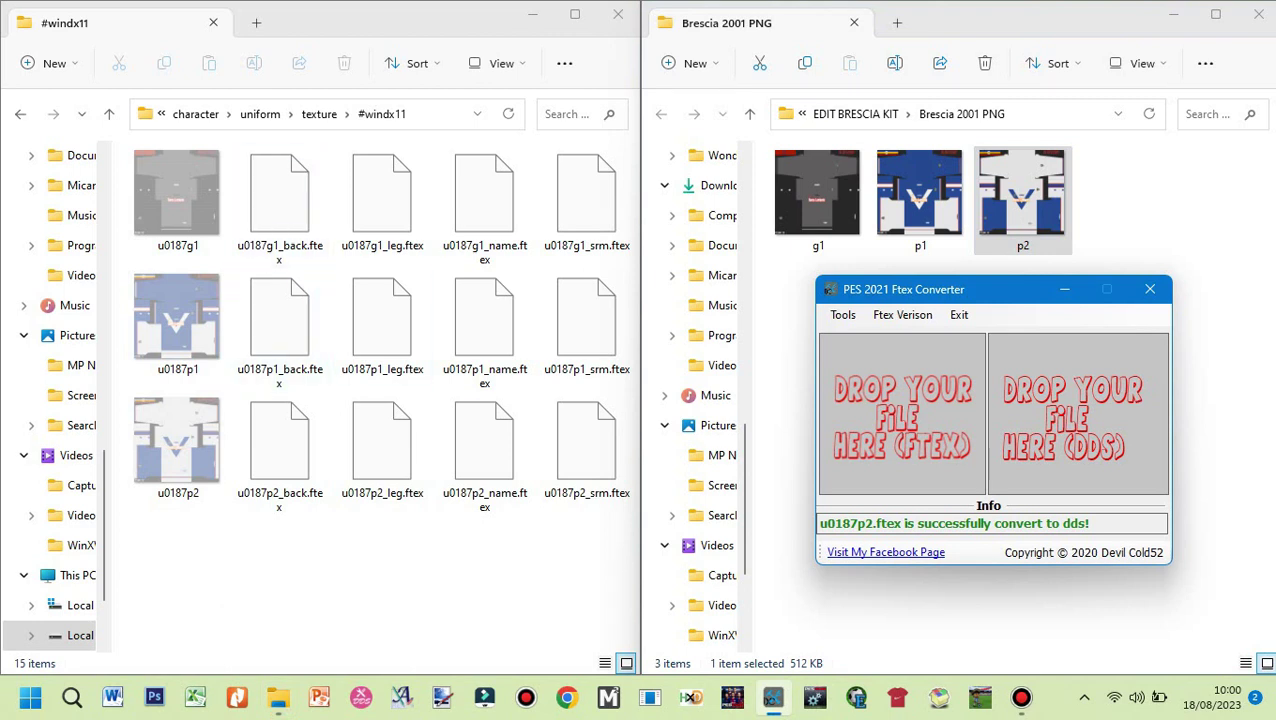
click(178, 202)
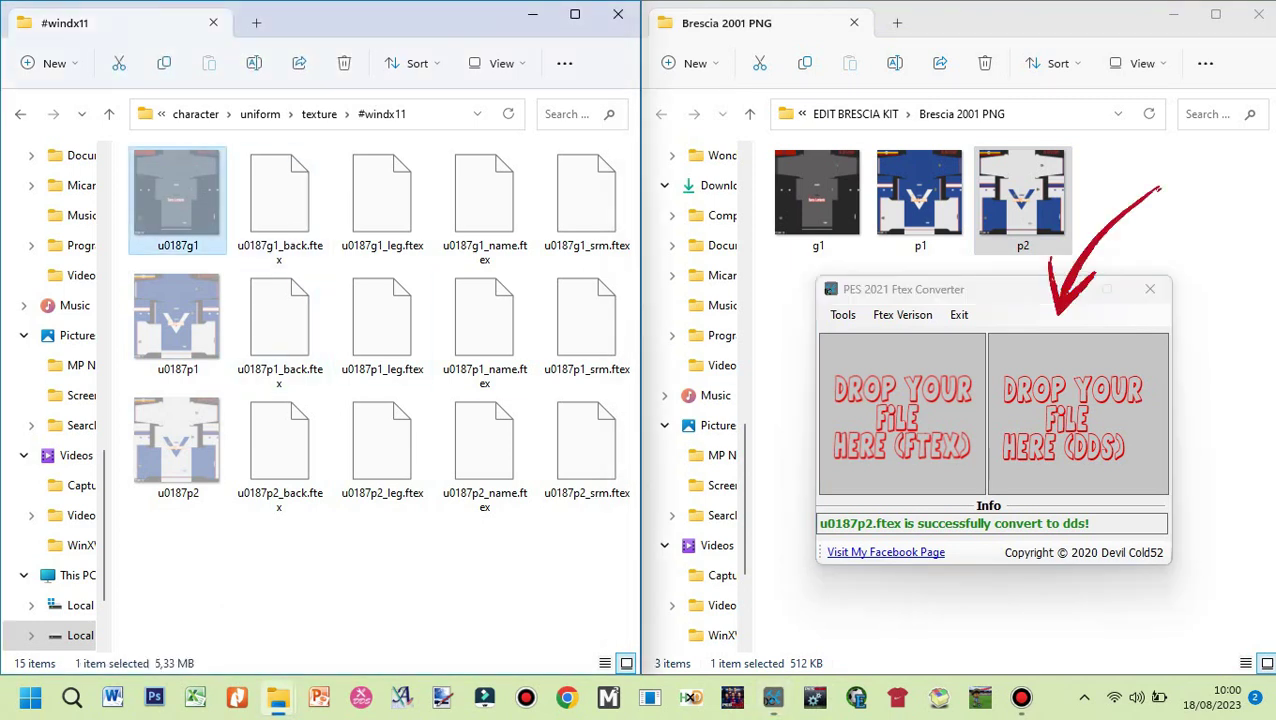
ctrl+click(178, 322)
ctrl+click(178, 446)
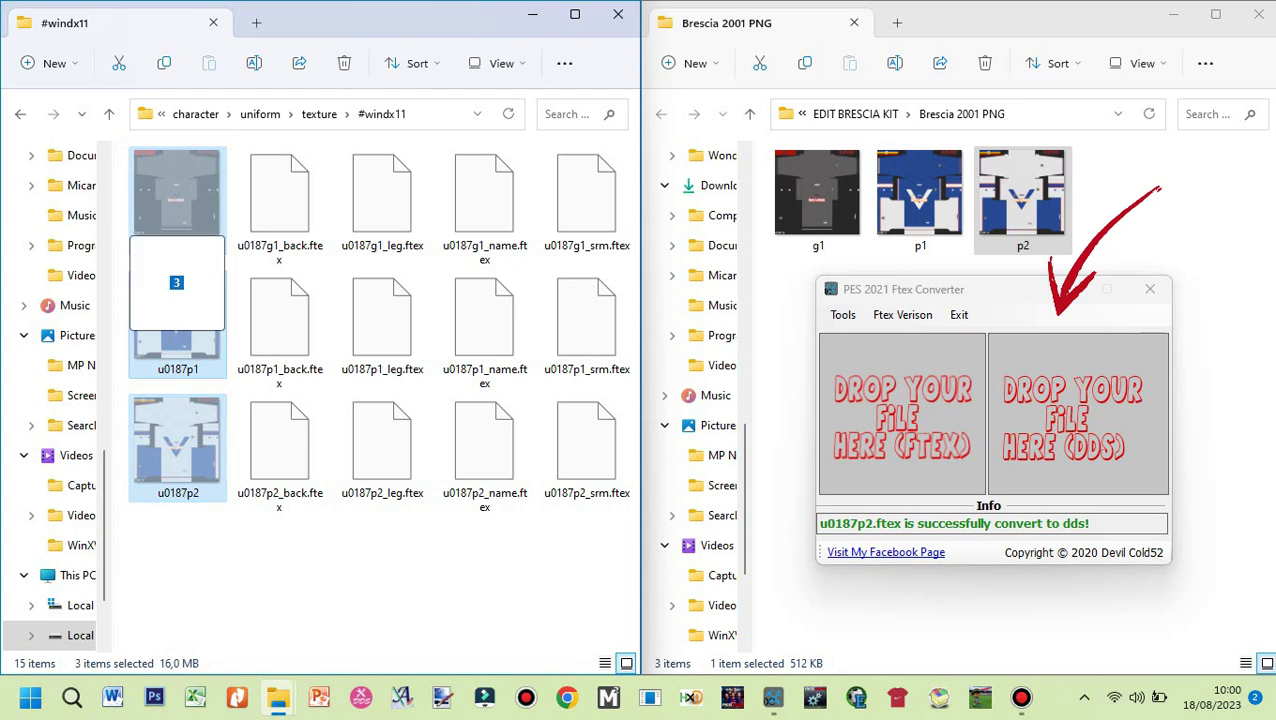
drag(178, 446, 1076, 416)
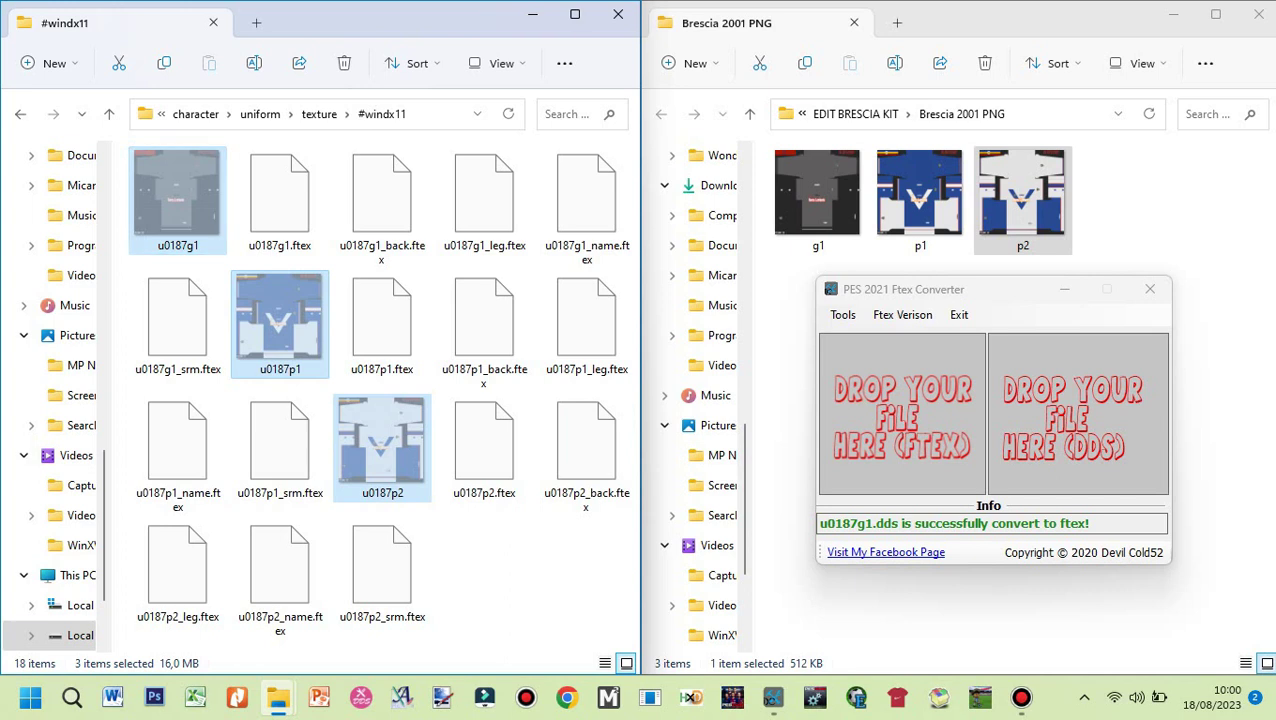
click(344, 63)
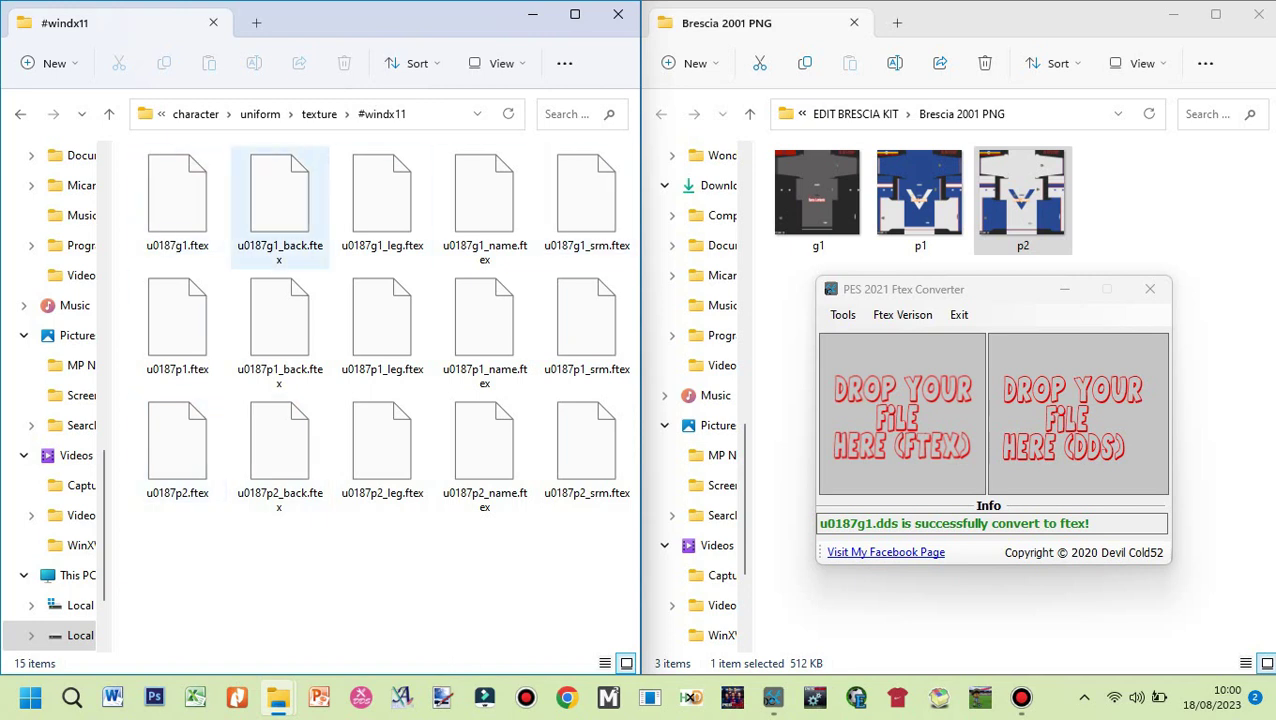
Step: Browse to the Brescia 2001 team config folder common\character0\model\character\uniform\team\187
click(195, 114)
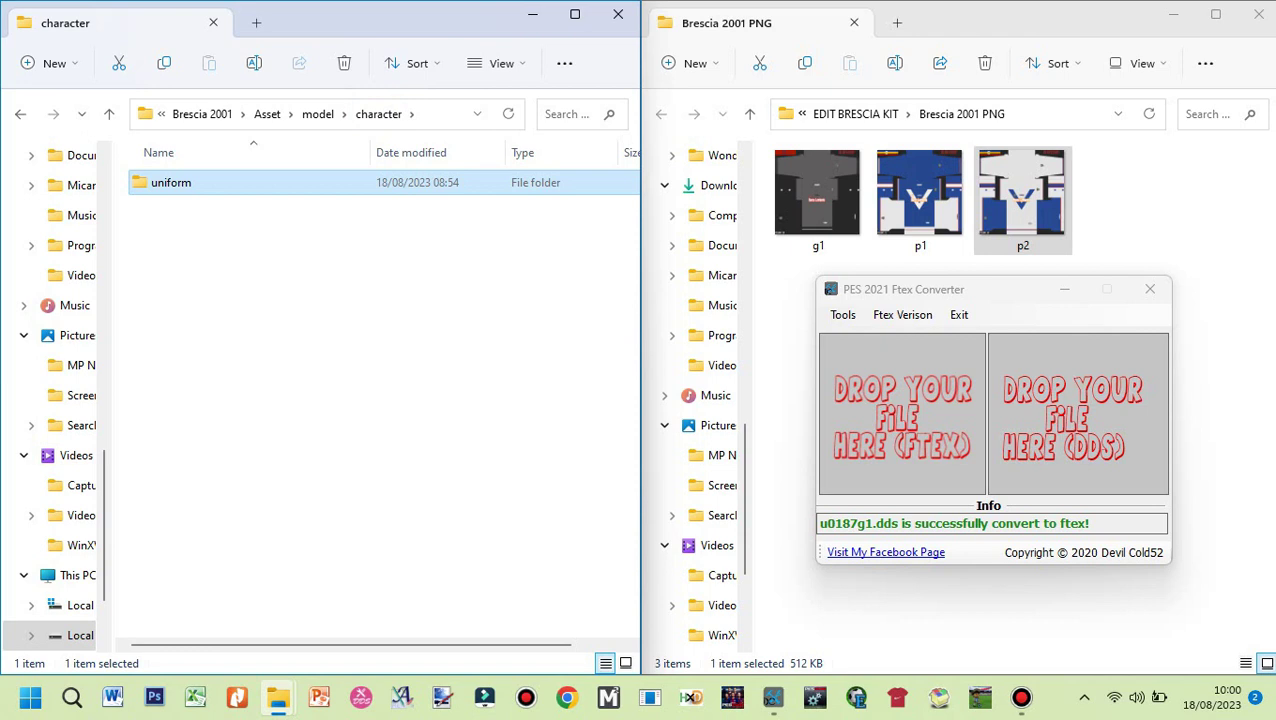
click(267, 114)
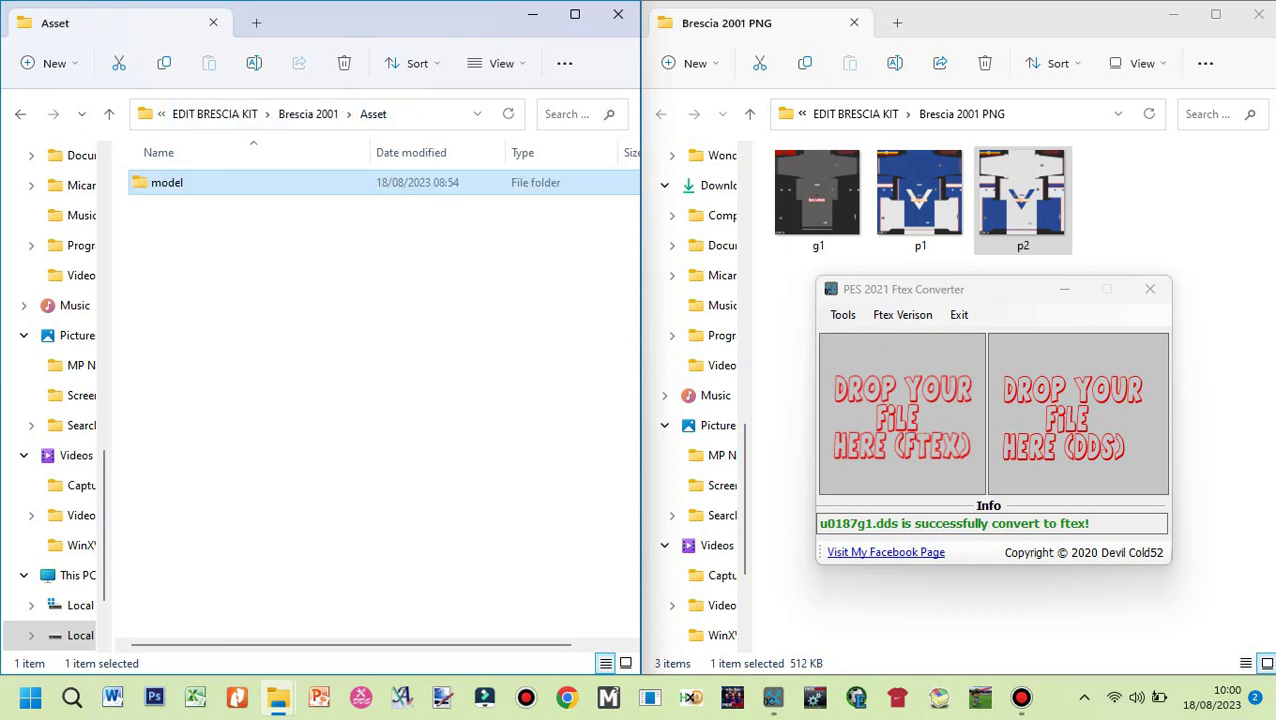
click(308, 114)
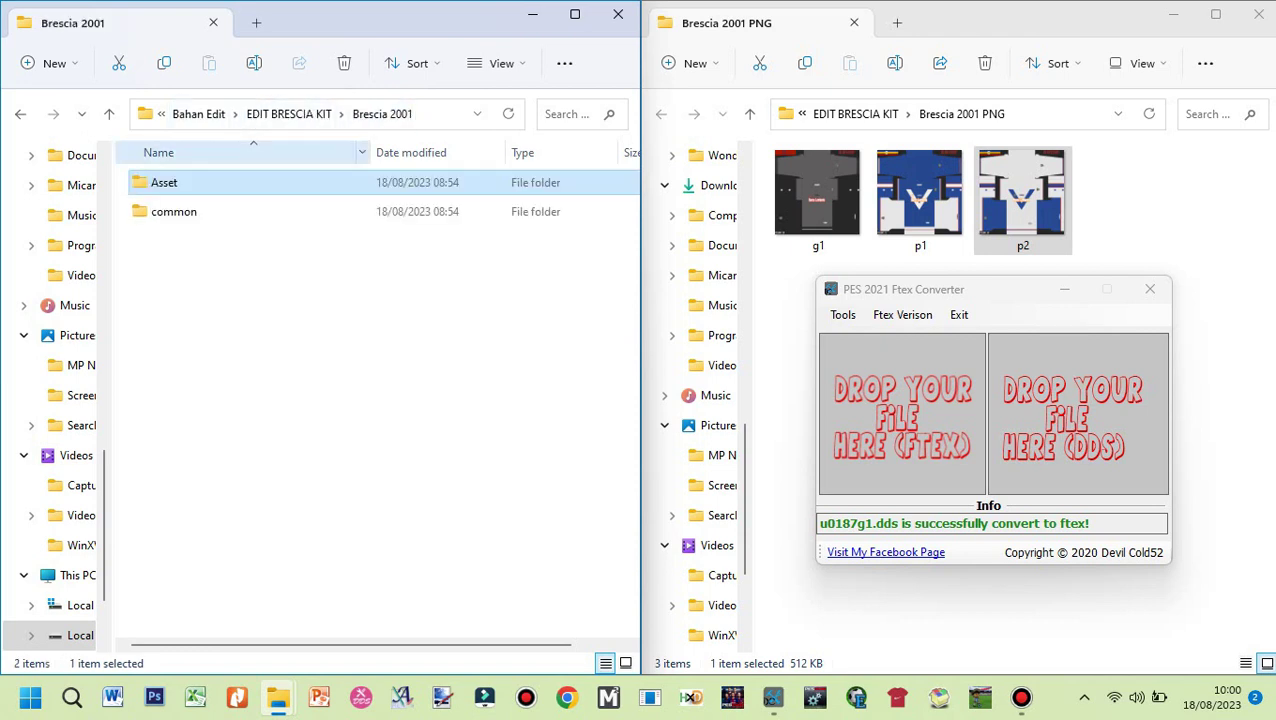
double_click(166, 210)
double_click(176, 183)
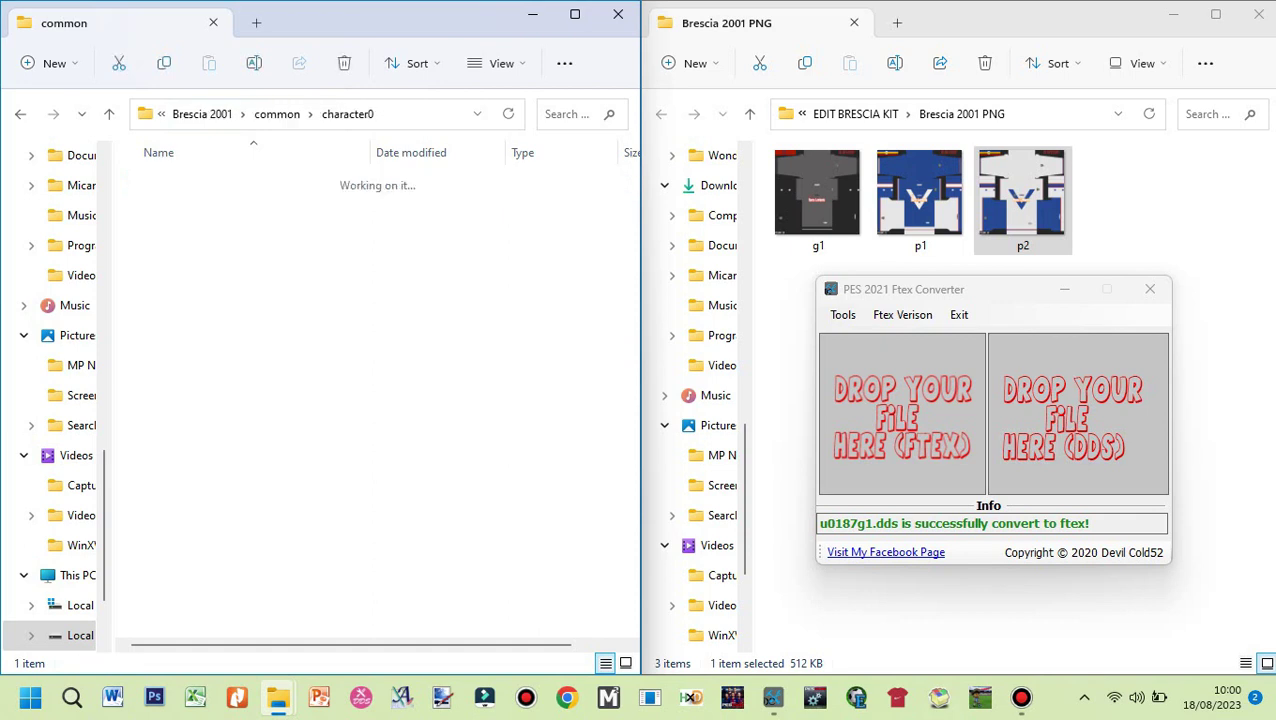
double_click(176, 183)
double_click(170, 182)
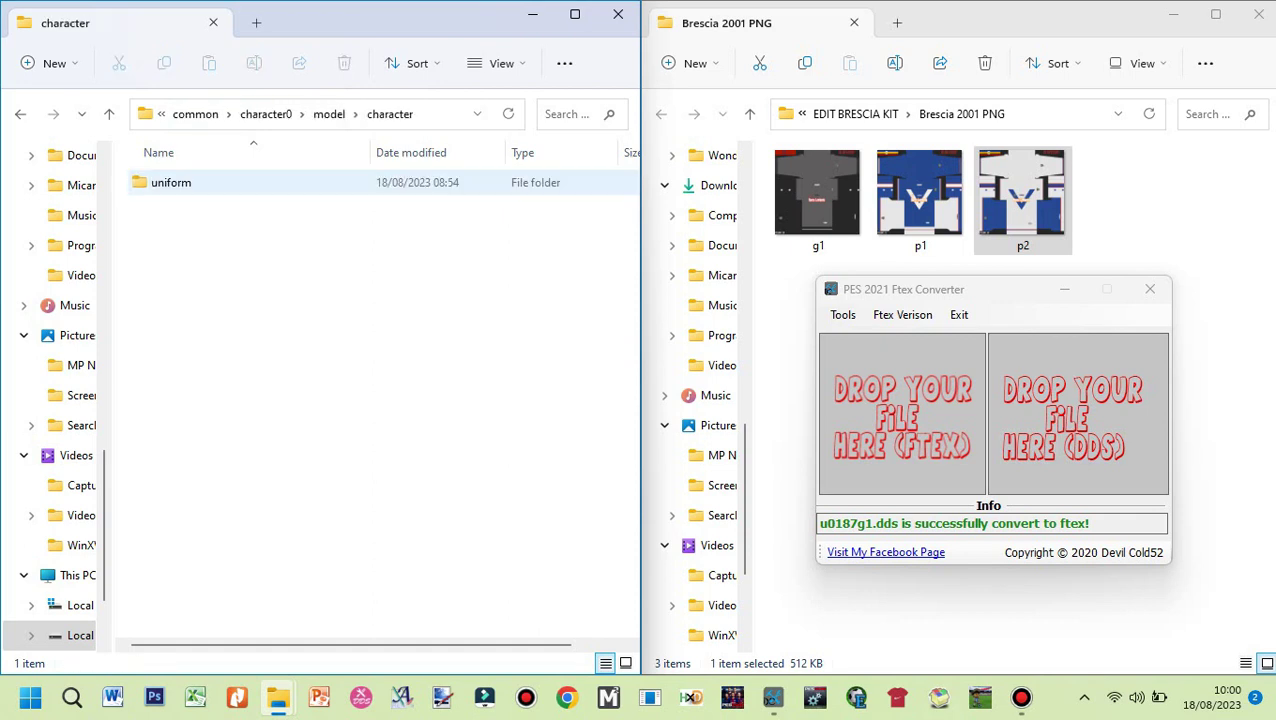
double_click(170, 182)
double_click(163, 211)
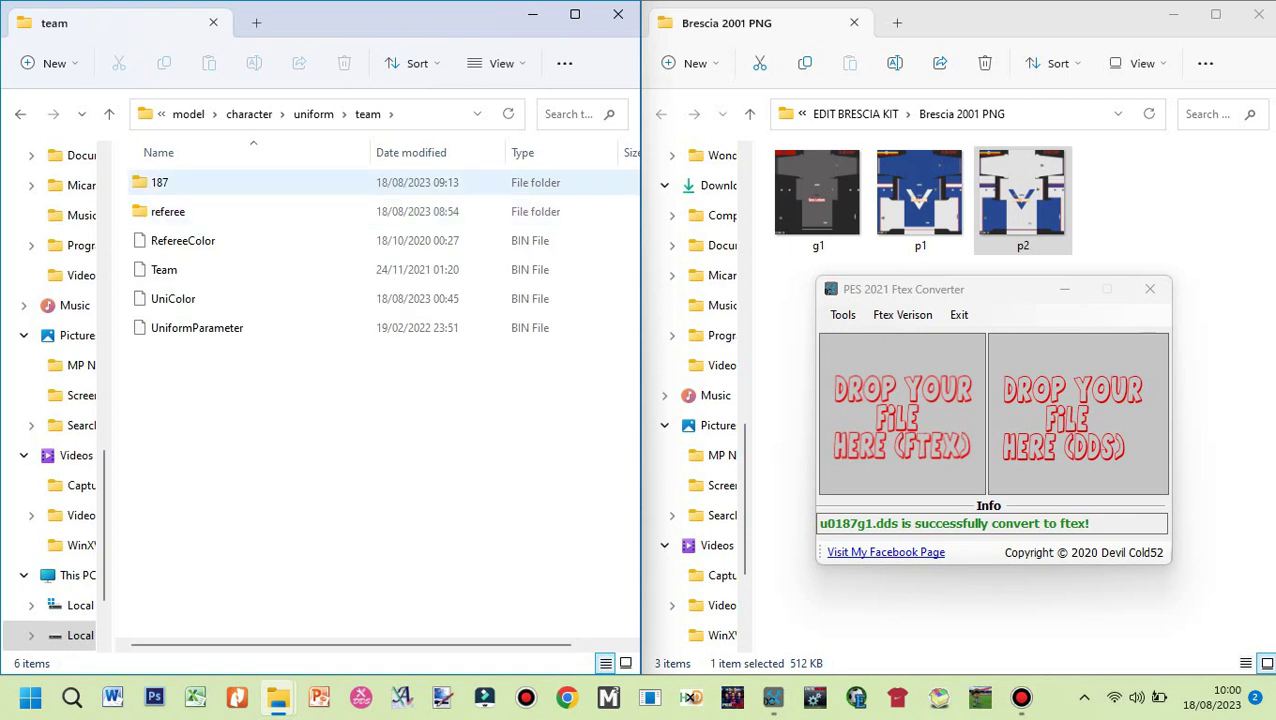
double_click(160, 182)
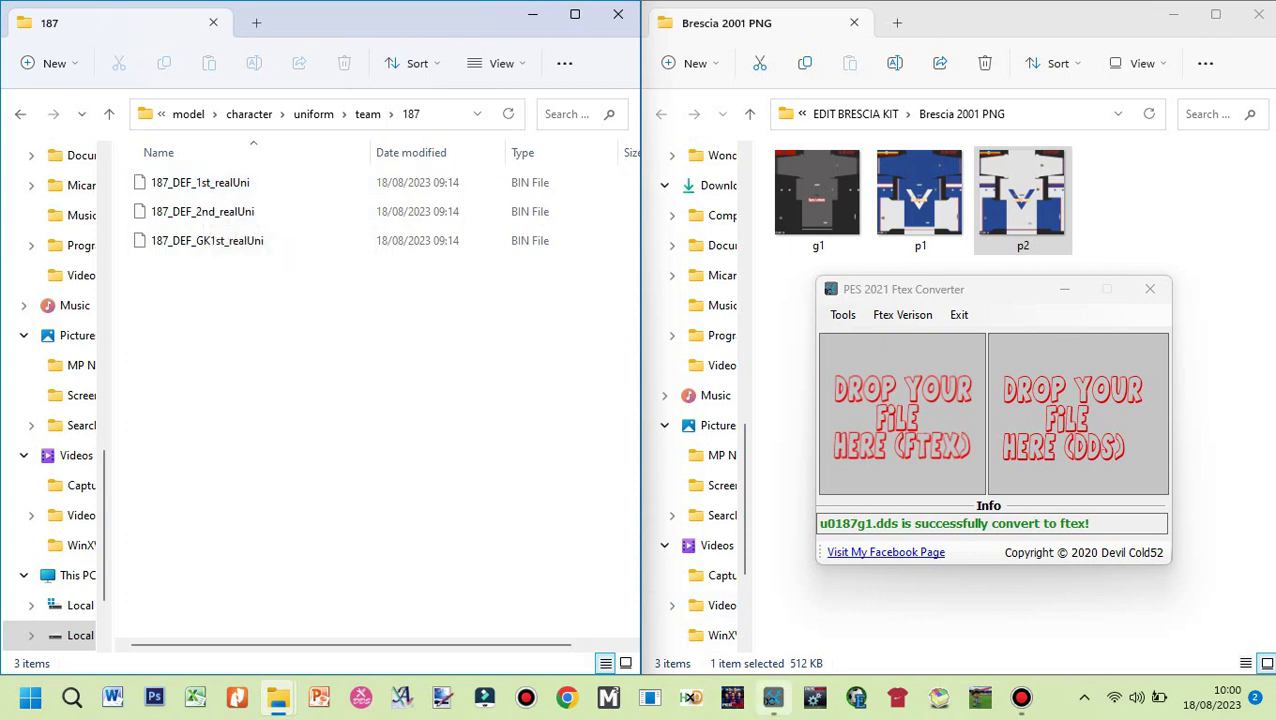
Step: Launch Kit Manager PES2016 and load the 187_DEF_1st_realUni config file from the 187 folder
click(979, 697)
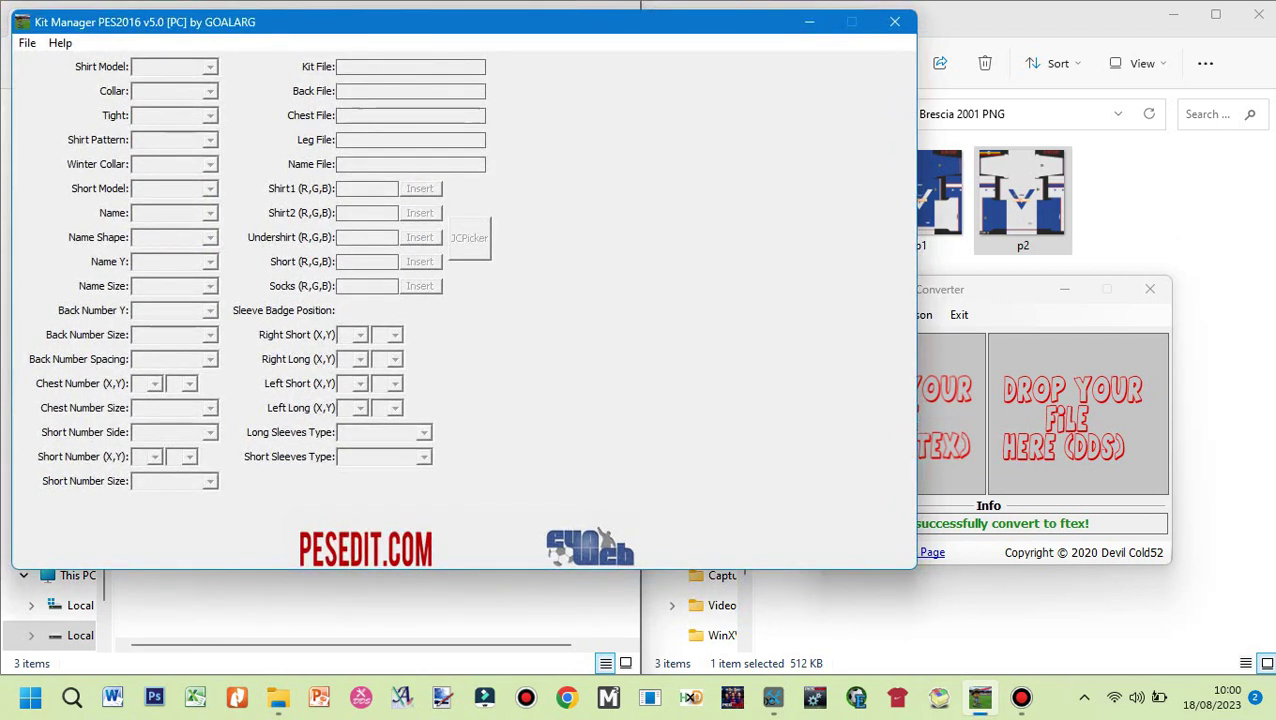
drag(540, 19, 775, 42)
click(262, 63)
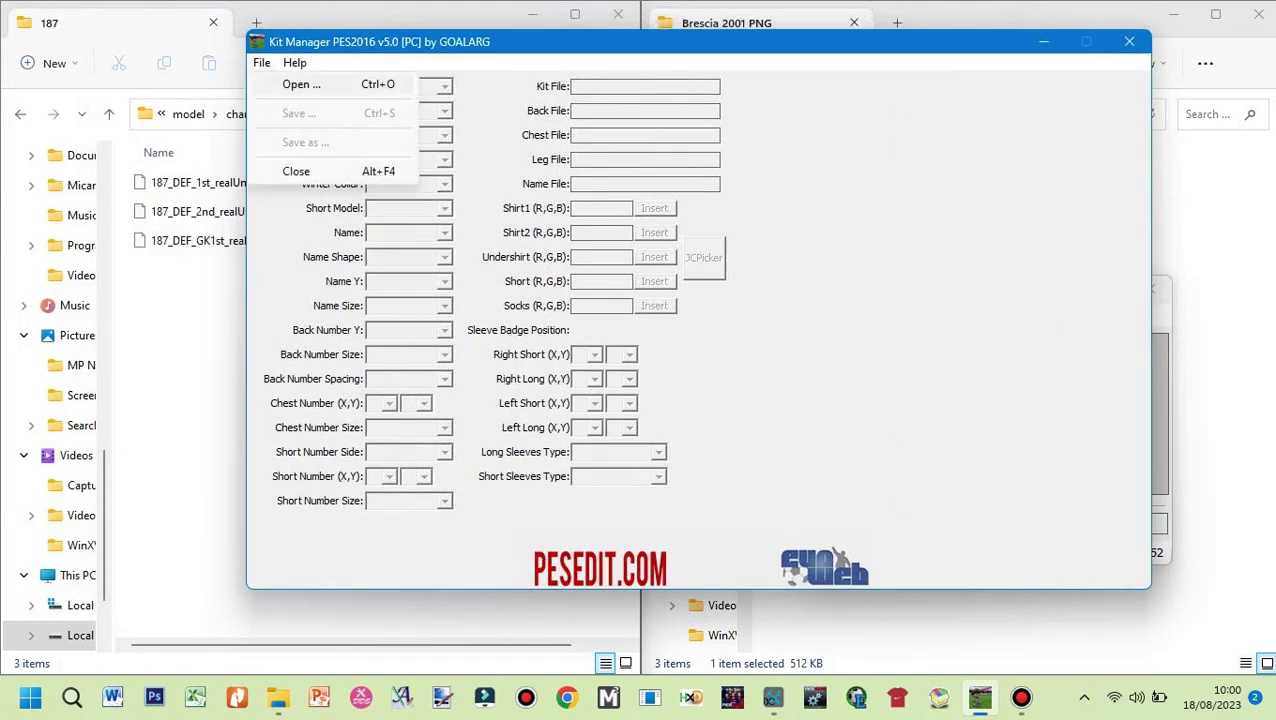
click(302, 85)
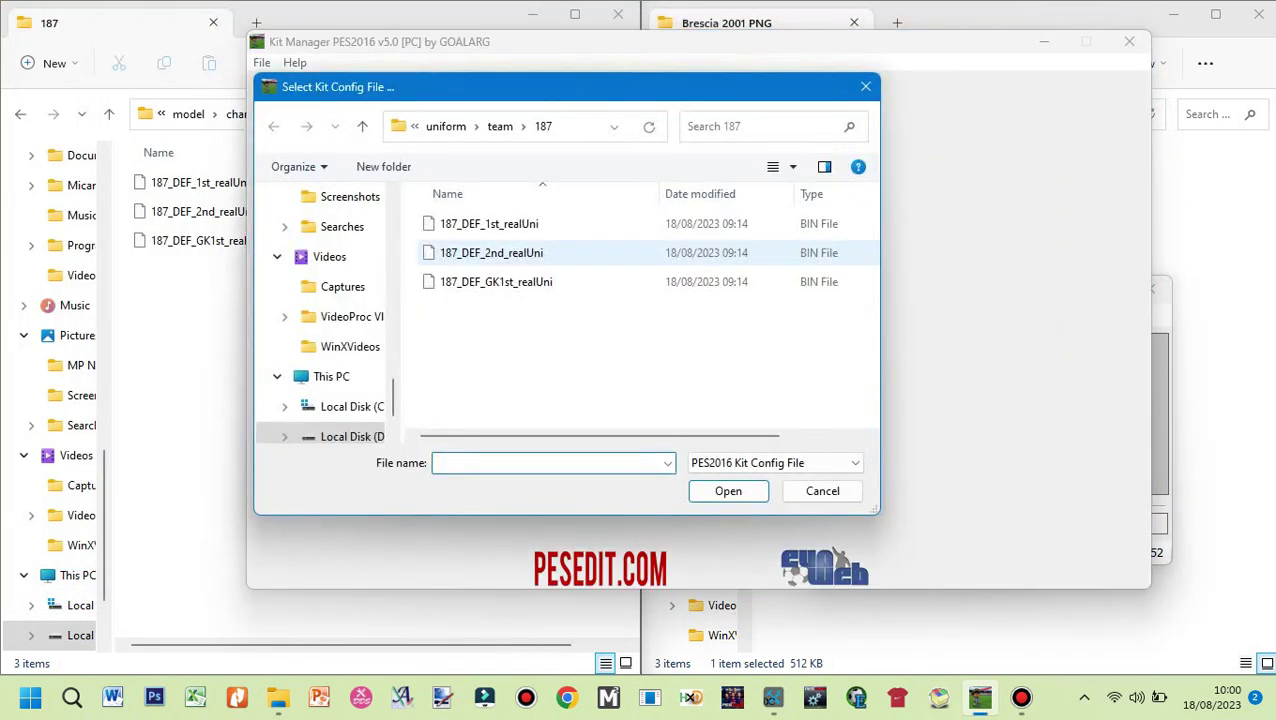
double_click(489, 223)
key(Return)
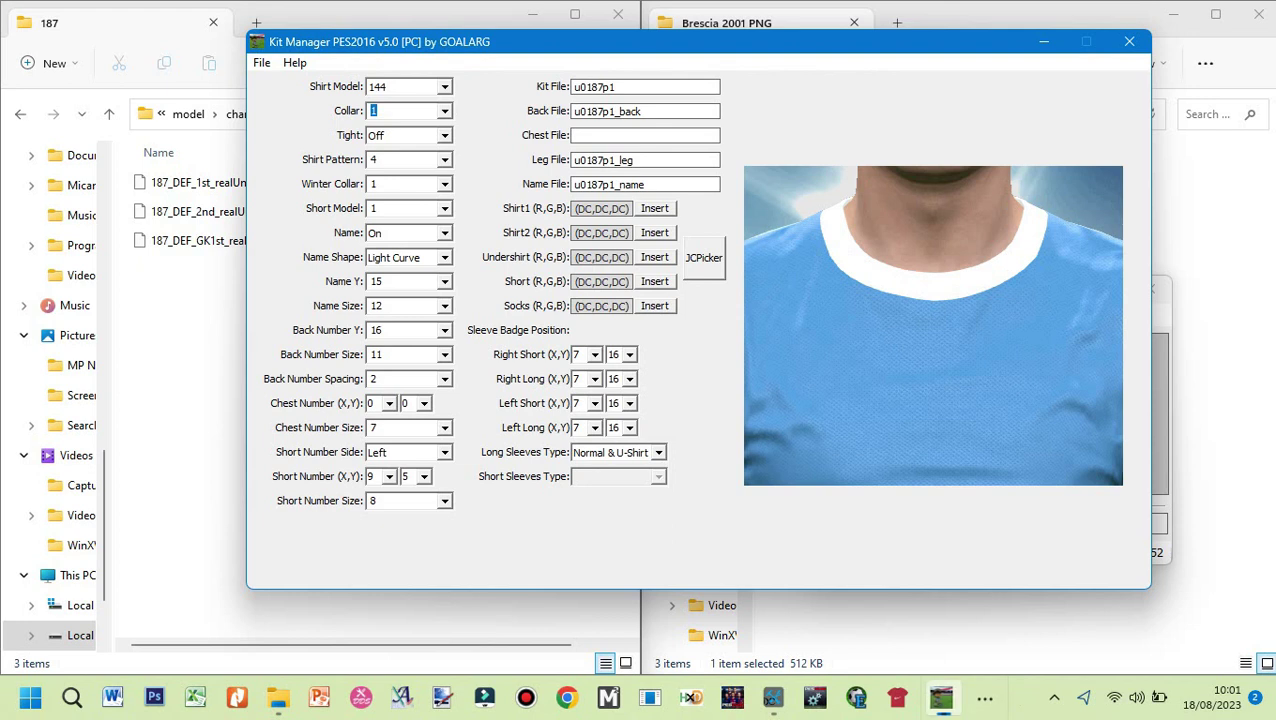
Step: Set Collar and Winter Collar to 2 for the first kit and save its config file
key(Down)
key(Tab)
key(Tab)
key(Tab)
key(Down)
key(alt+f)
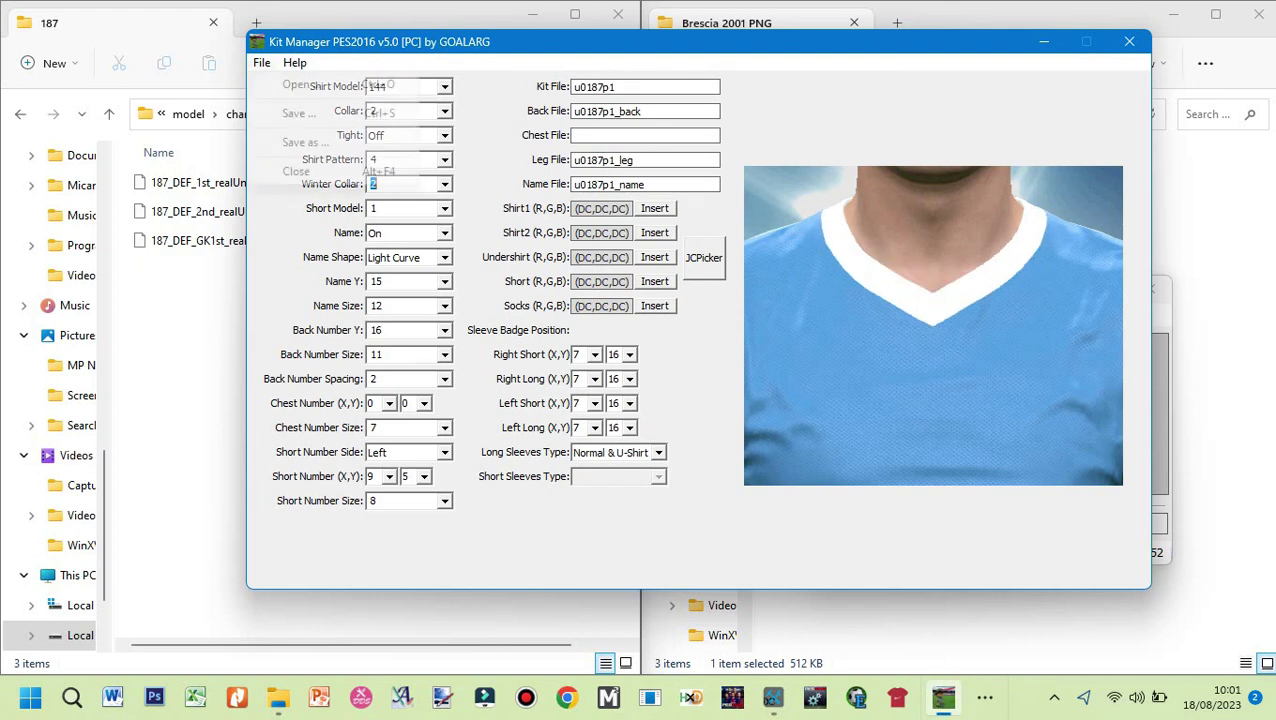
key(Down)
key(Return)
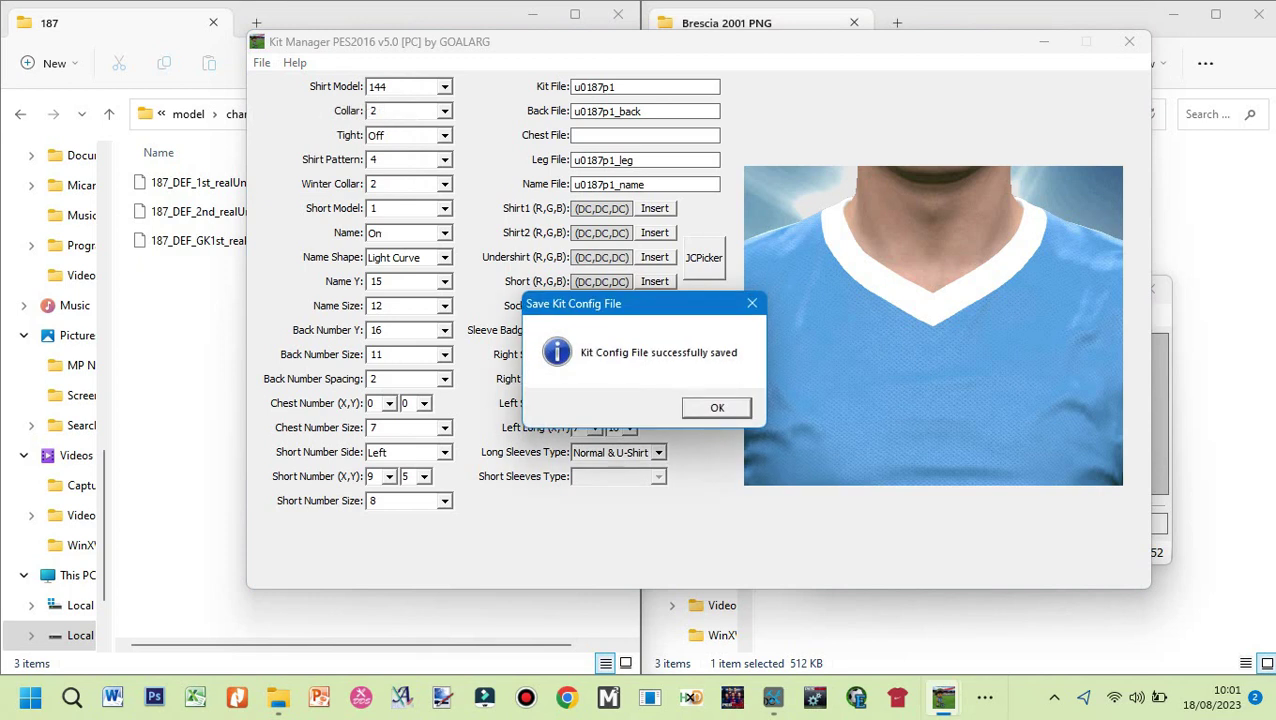
key(Return)
Step: Load the second kit's config file, 187_DEF_2nd_realUni
key(alt+f)
key(Return)
key(Down)
key(Return)
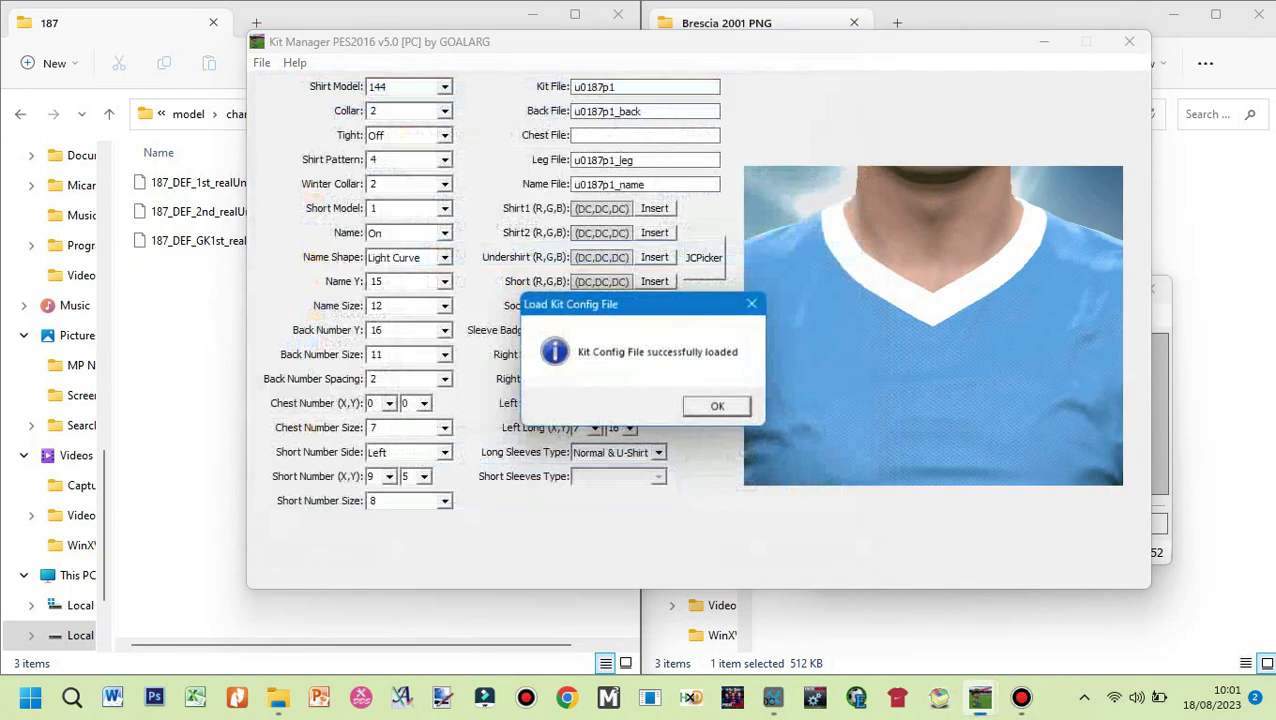
key(Return)
Step: Set Collar and Winter Collar to 2 for the second kit and save its config file
key(Down)
key(Tab)
key(Tab)
key(Tab)
key(Down)
key(alt+f)
key(Down)
key(Return)
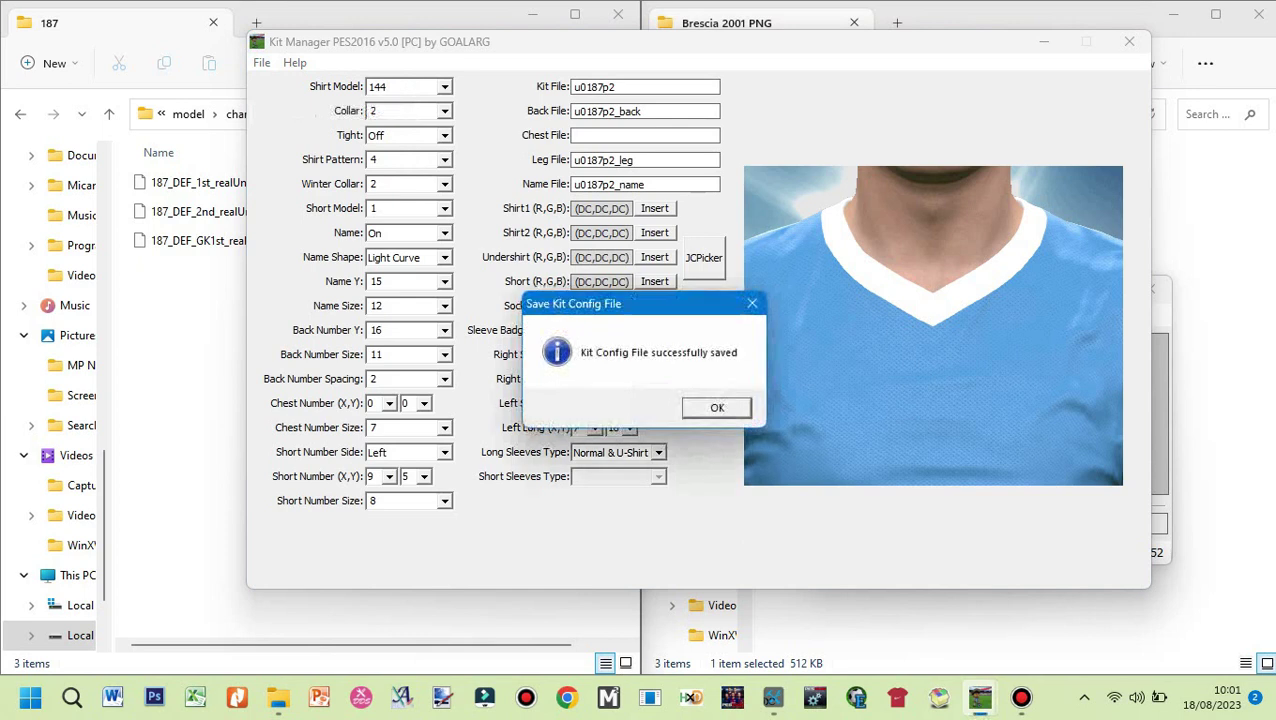
key(Return)
Step: Load the goalkeeper kit's config file, 187_DEF_GK1st_realUni
key(alt+f)
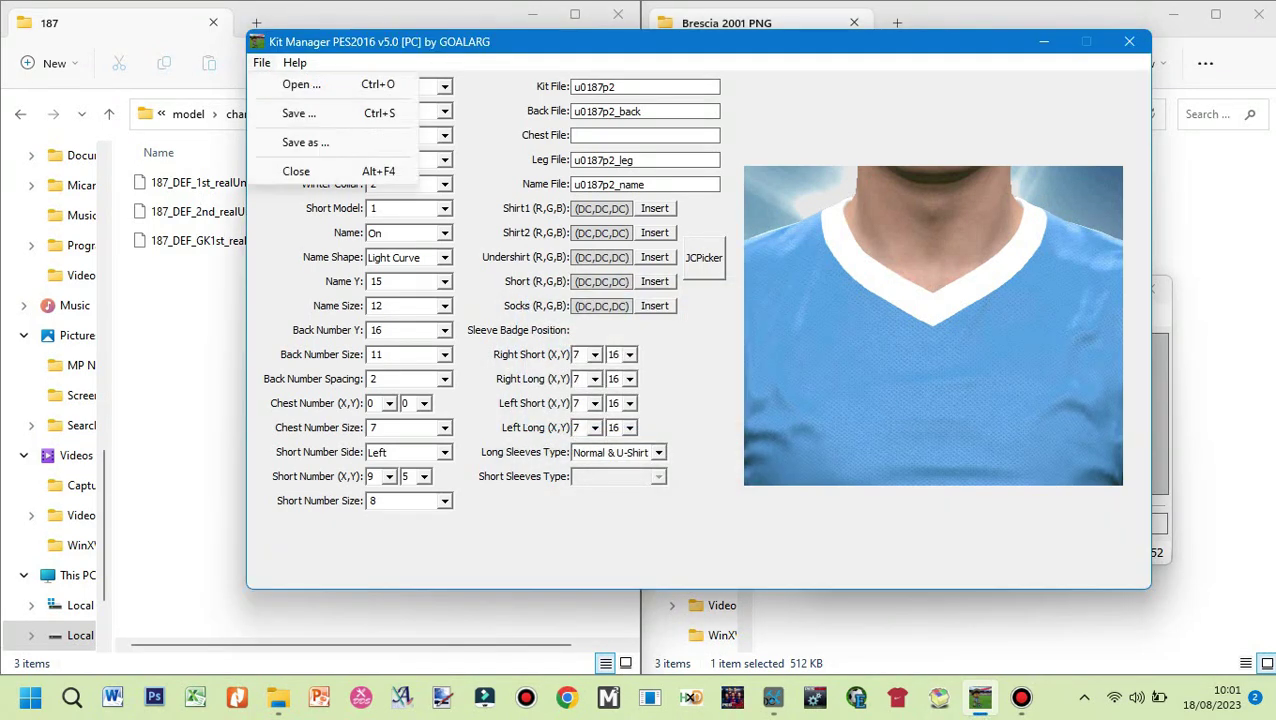
key(Return)
double_click(496, 282)
click(716, 405)
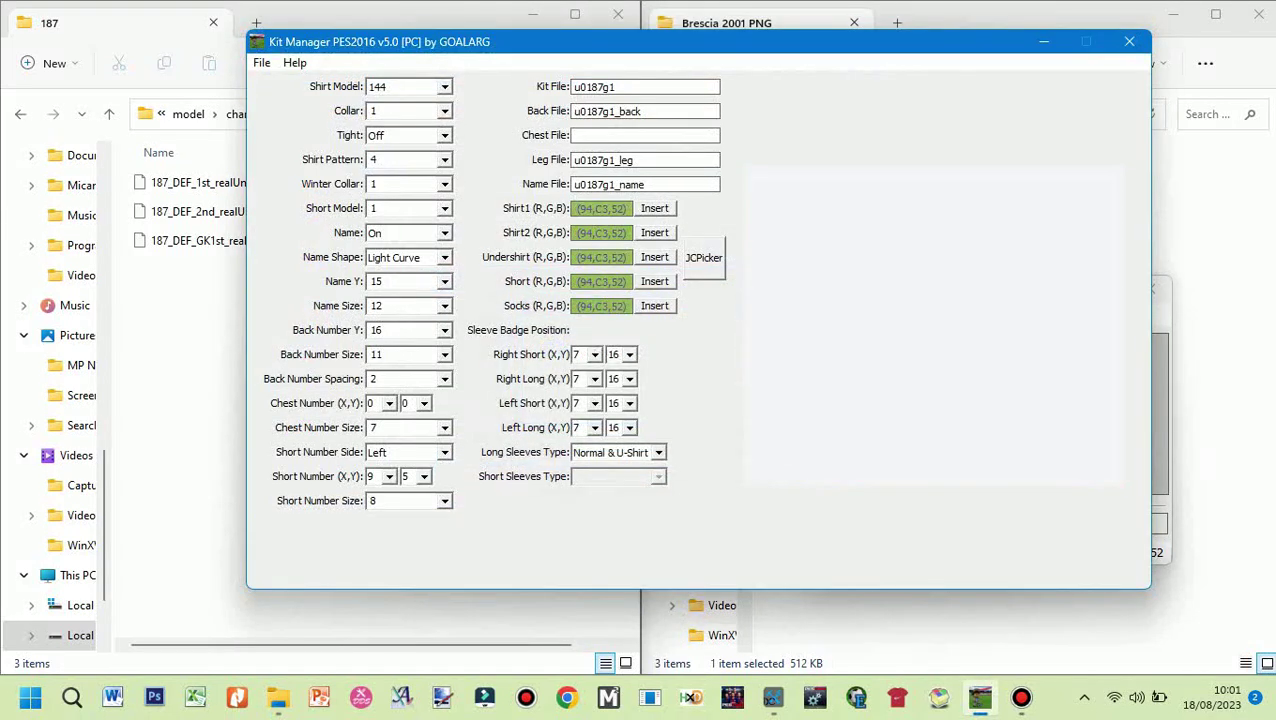
Step: Set the goalkeeper kit's Collar and Winter Collar to 2, save its config file, and close Kit Manager
click(408, 184)
key(Down)
key(alt+f)
key(Down)
key(Return)
key(Return)
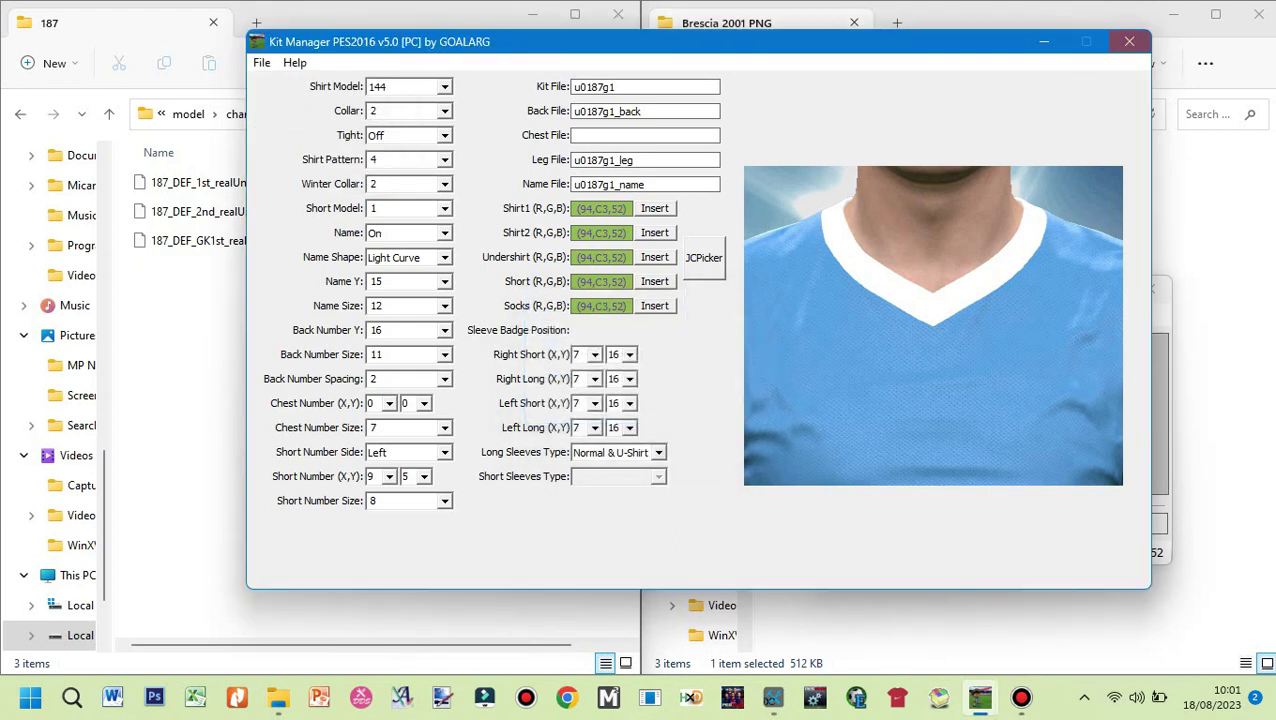
click(1129, 41)
click(610, 408)
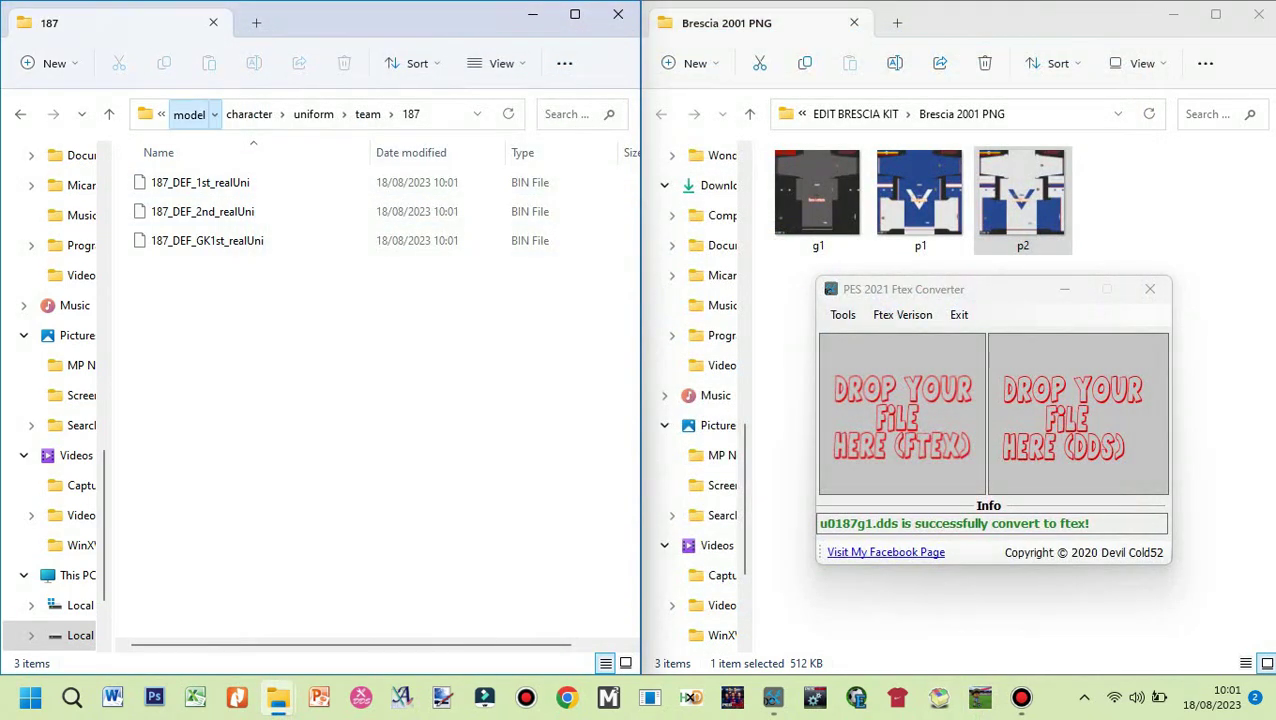
Step: Pack the Brescia 2001 folder from EDIT BRESCIA KIT into a CPK with PES CPK Tool and close the tools and PNG folder
click(188, 114)
click(195, 114)
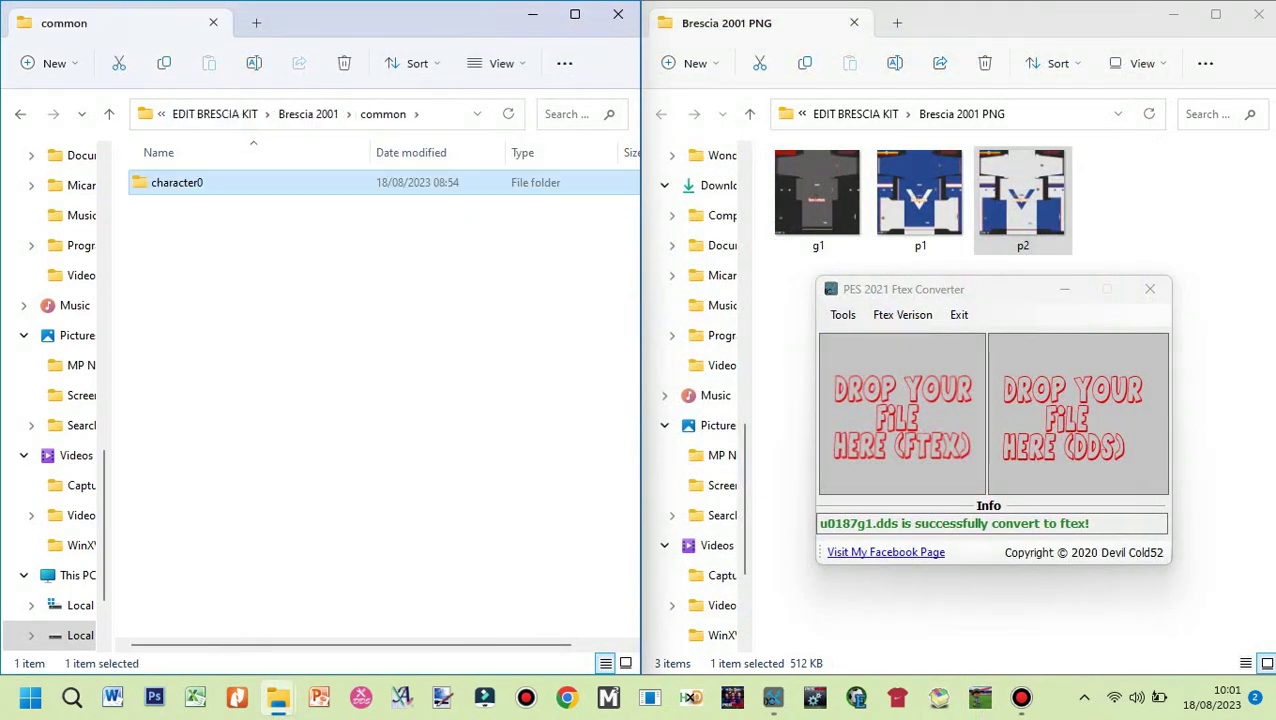
click(214, 114)
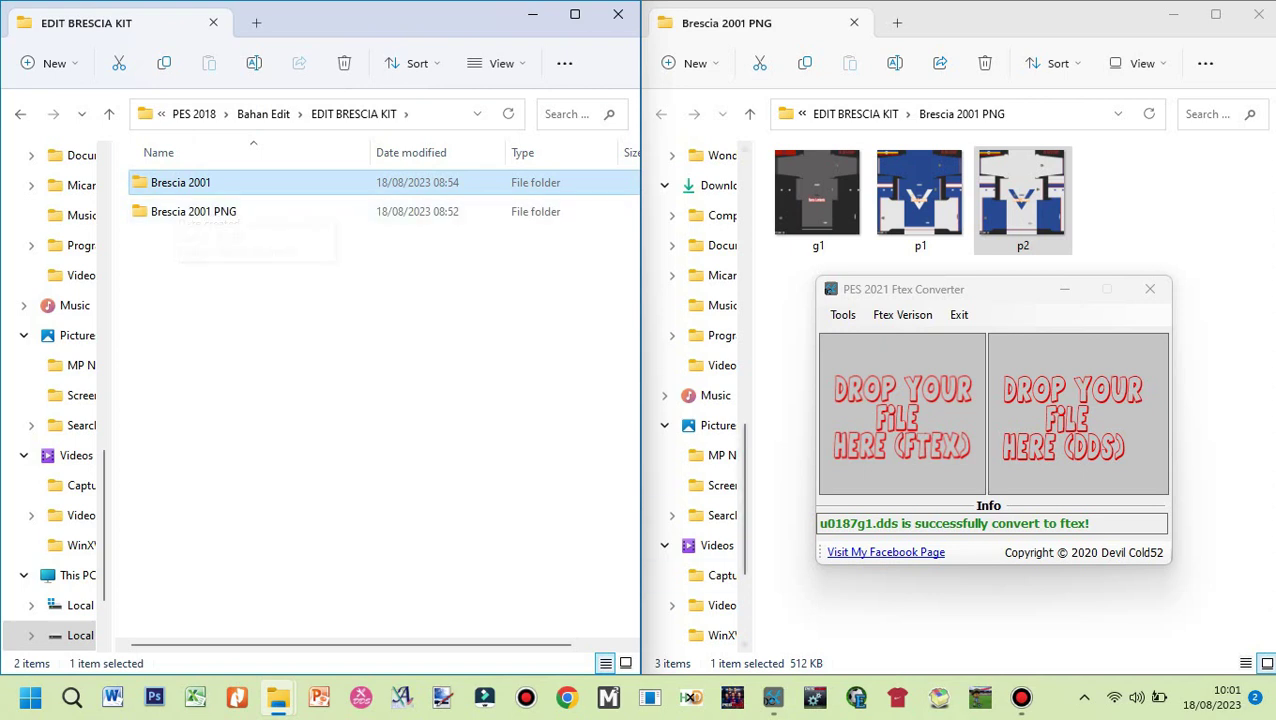
click(650, 697)
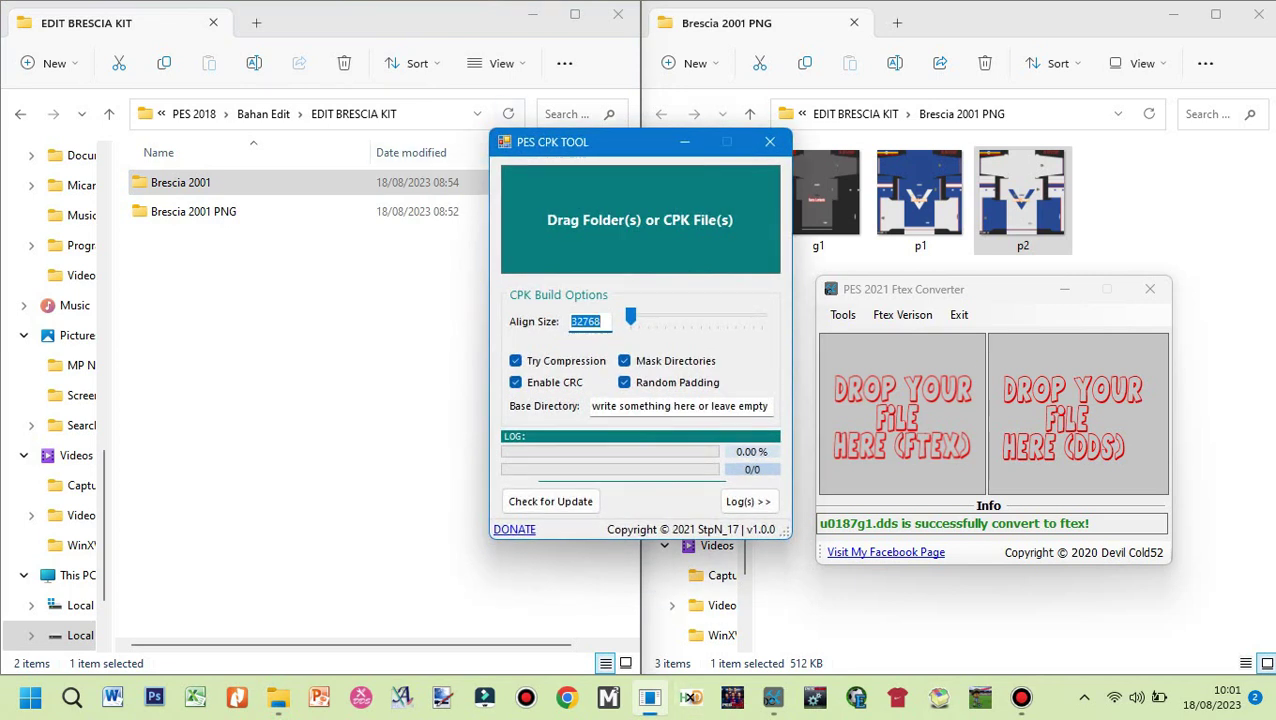
drag(180, 183, 640, 222)
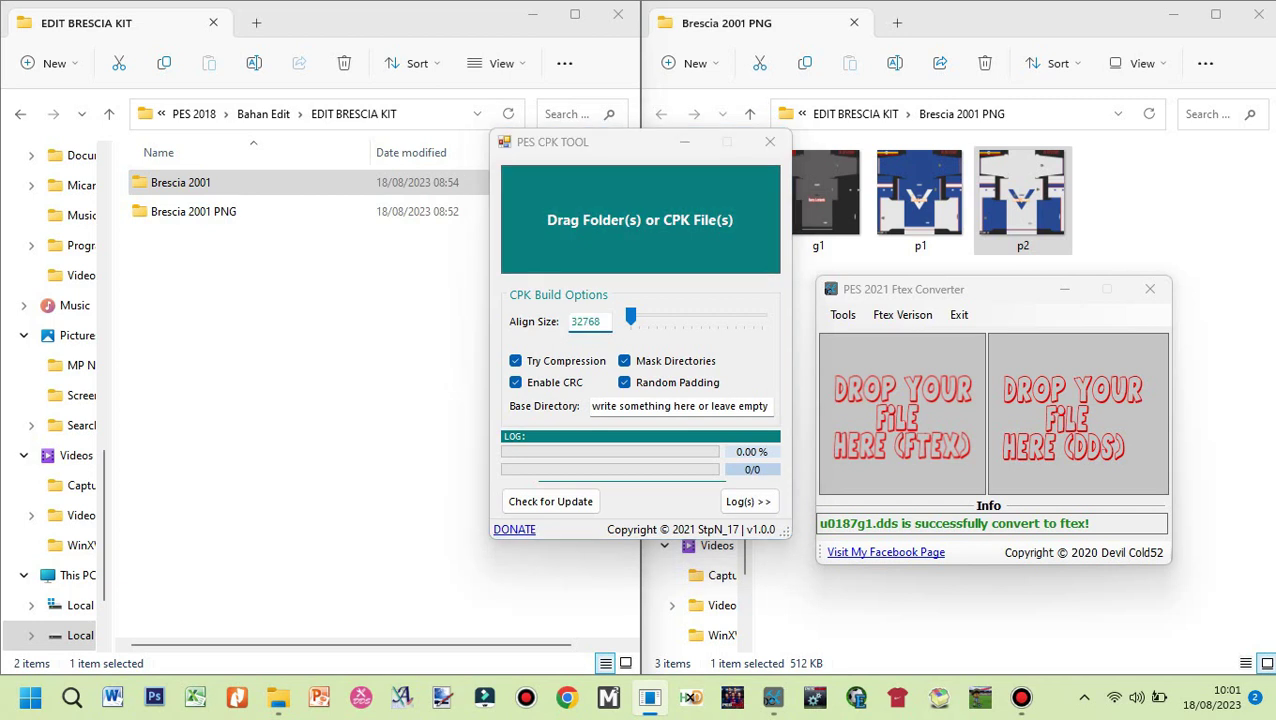
key(Return)
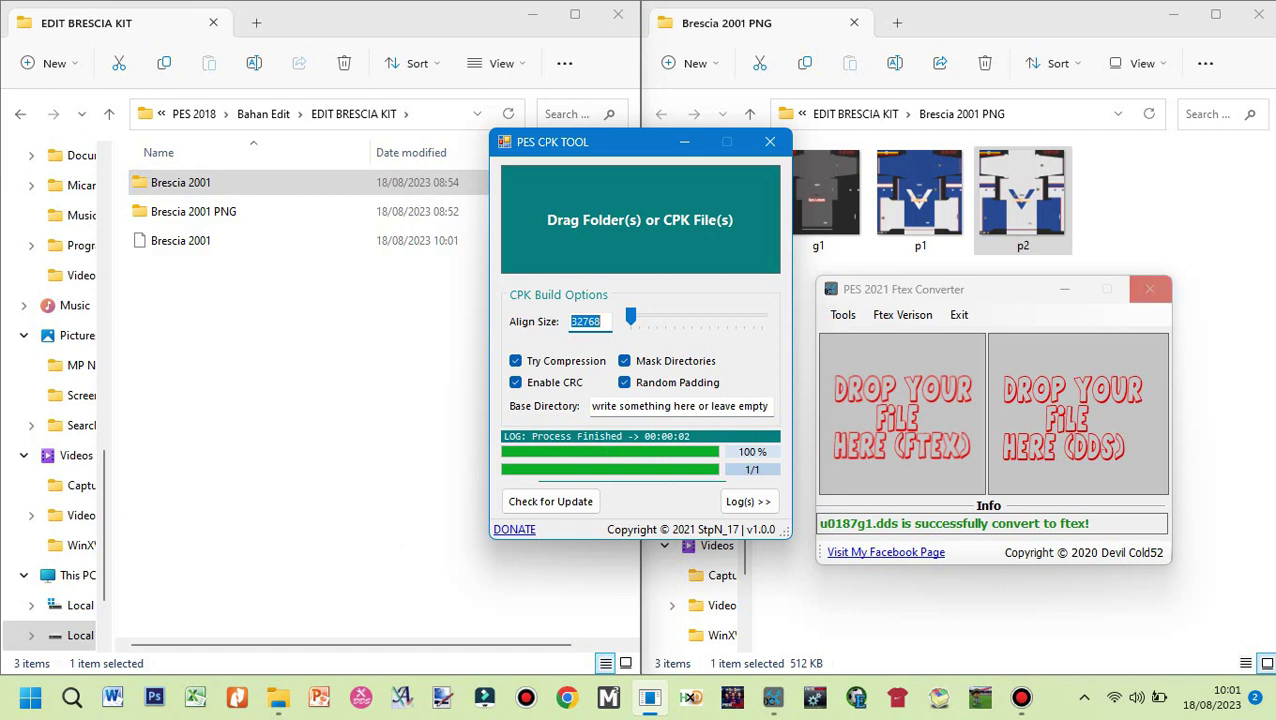
click(1150, 289)
click(770, 141)
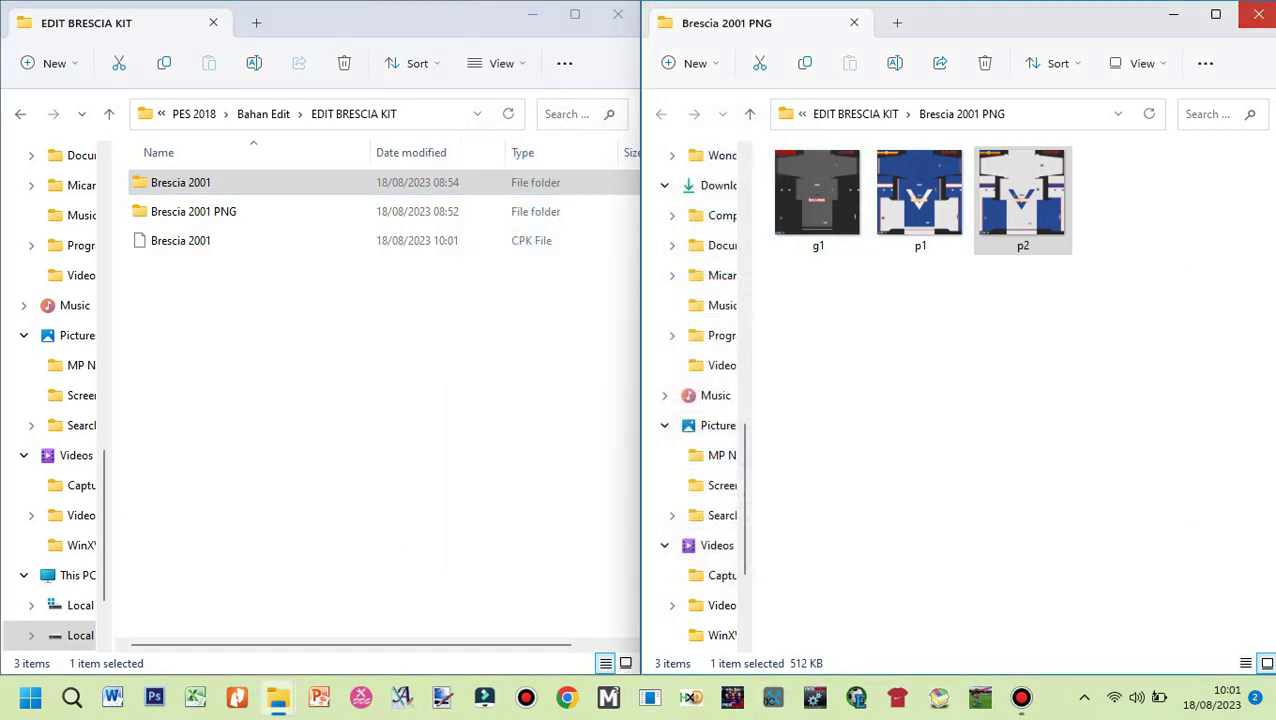
click(1258, 14)
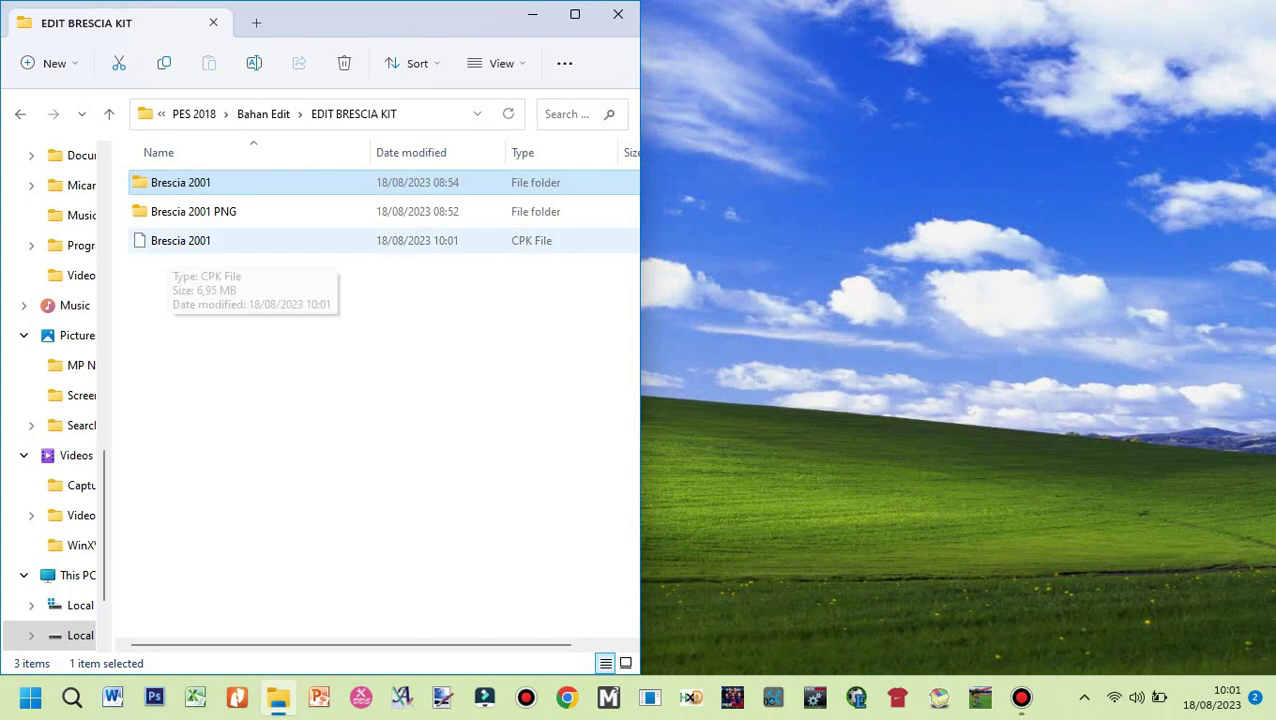
Step: Copy the Brescia 2001 CPK file into the download folder of the Pro Evolution Soccer 2018 installation on drive D
click(180, 240)
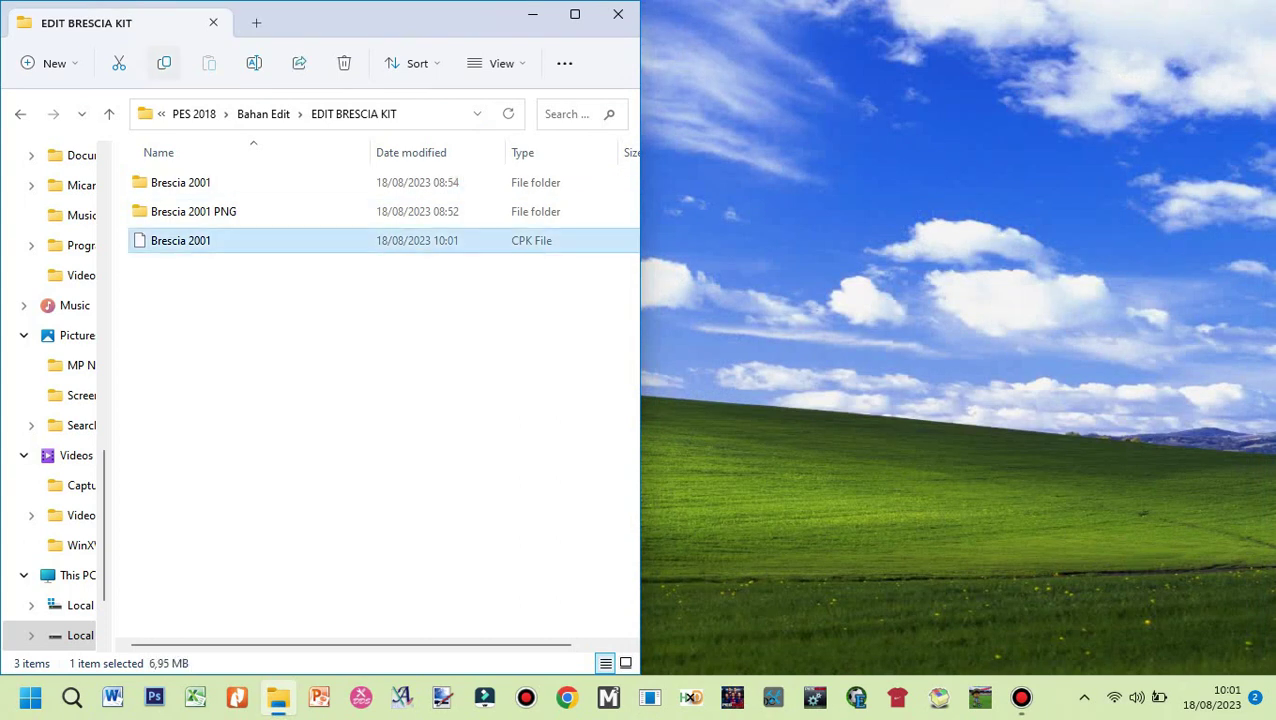
click(164, 63)
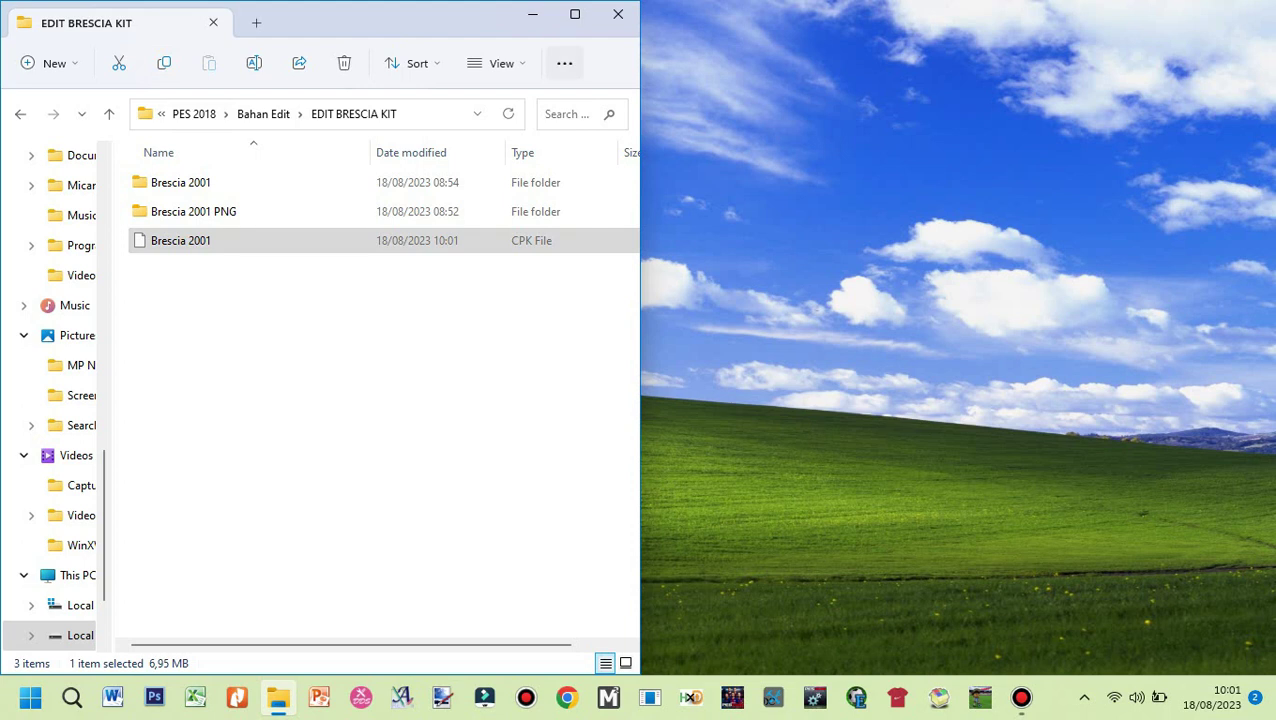
click(575, 14)
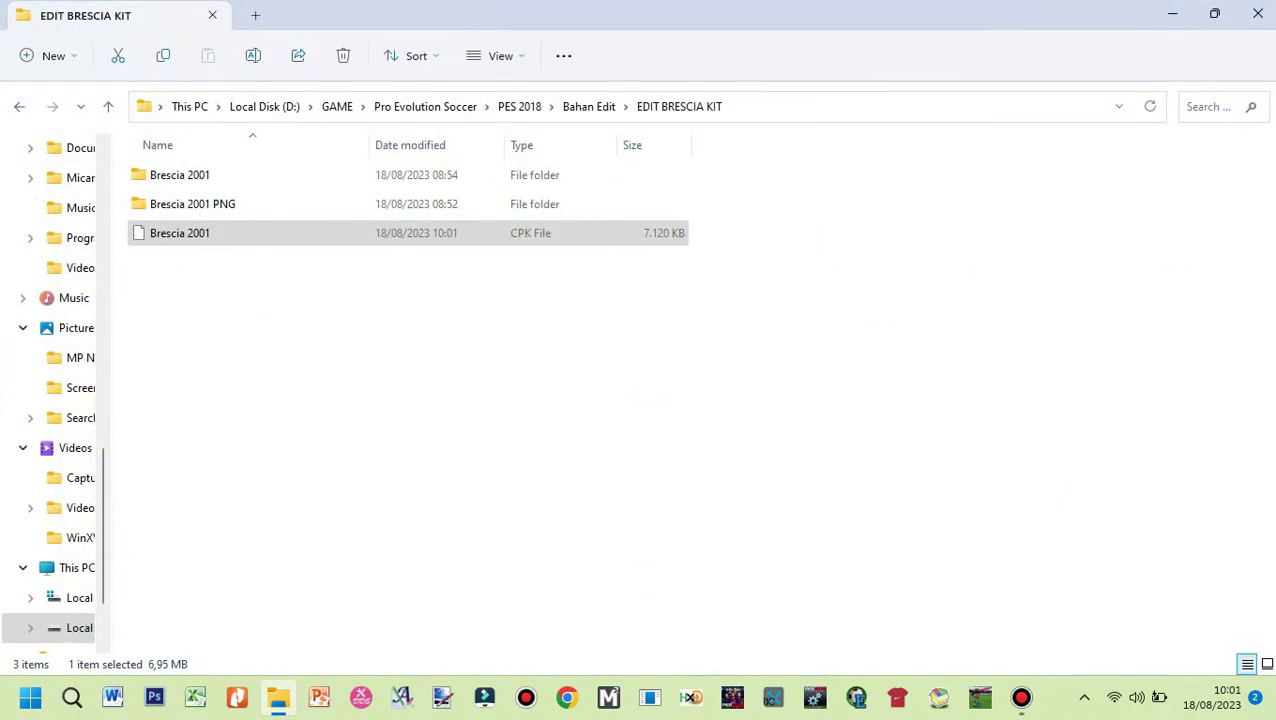
drag(112, 545, 250, 545)
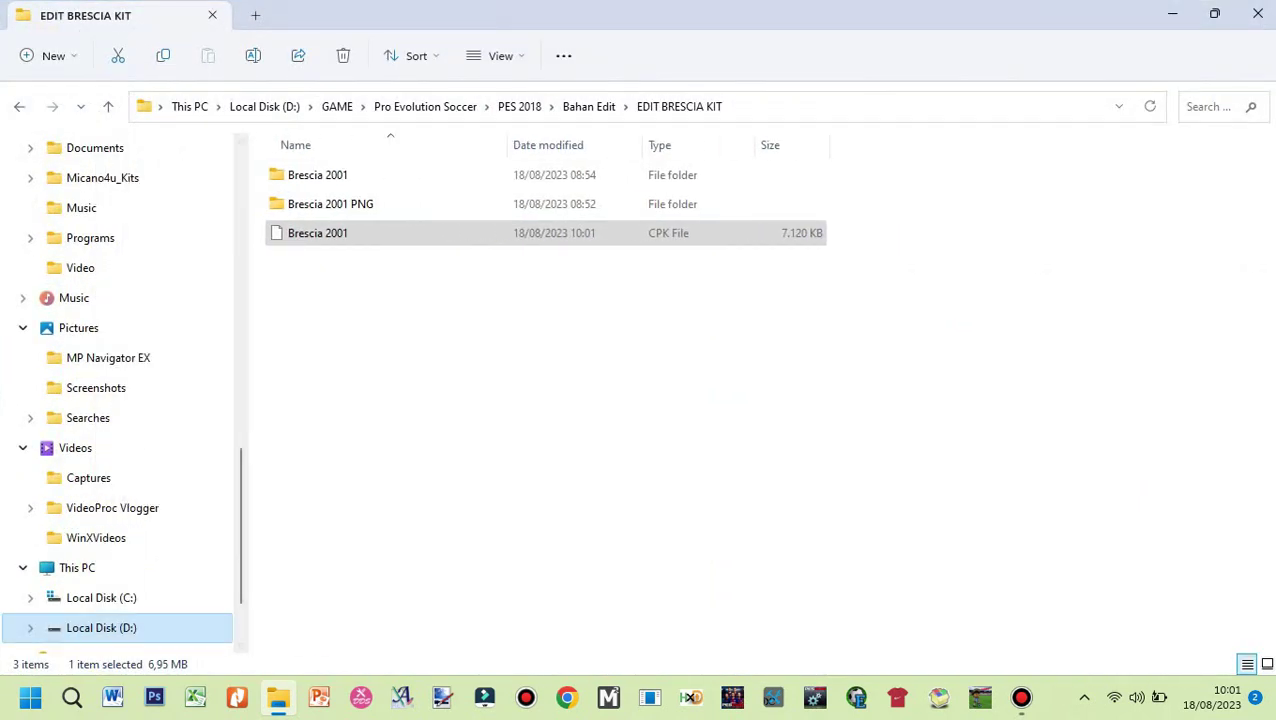
click(101, 627)
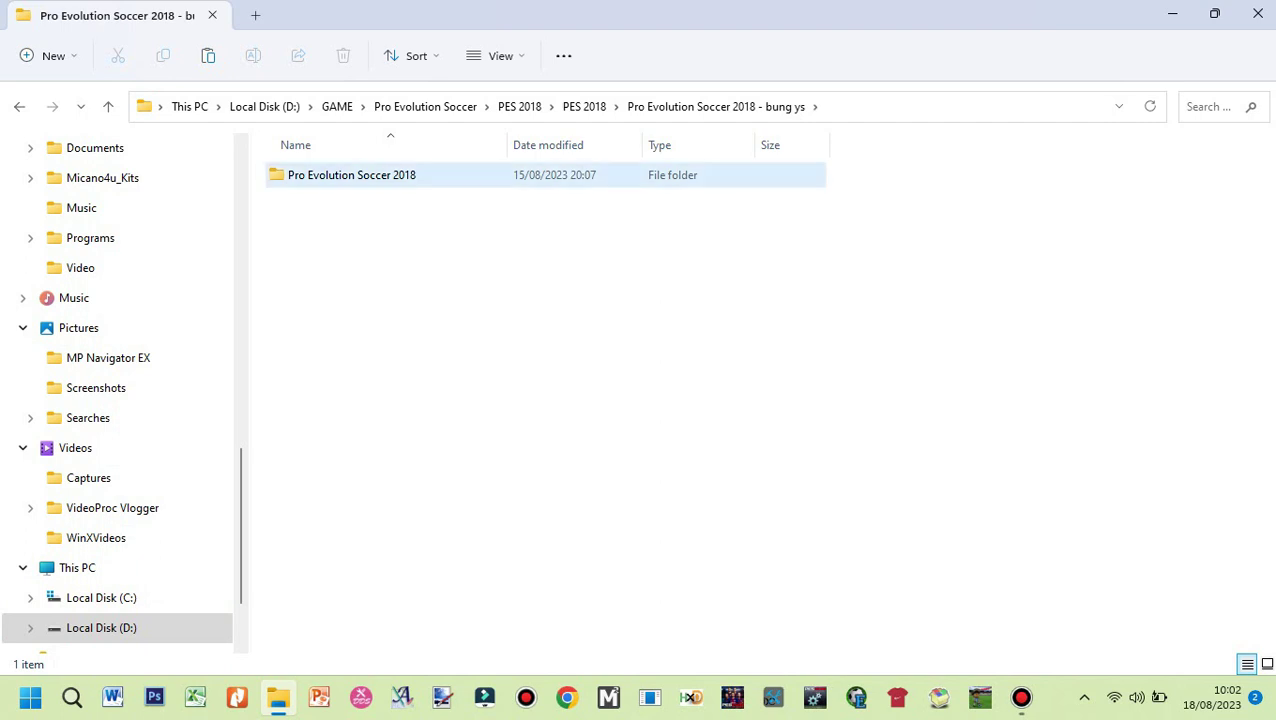
double_click(330, 175)
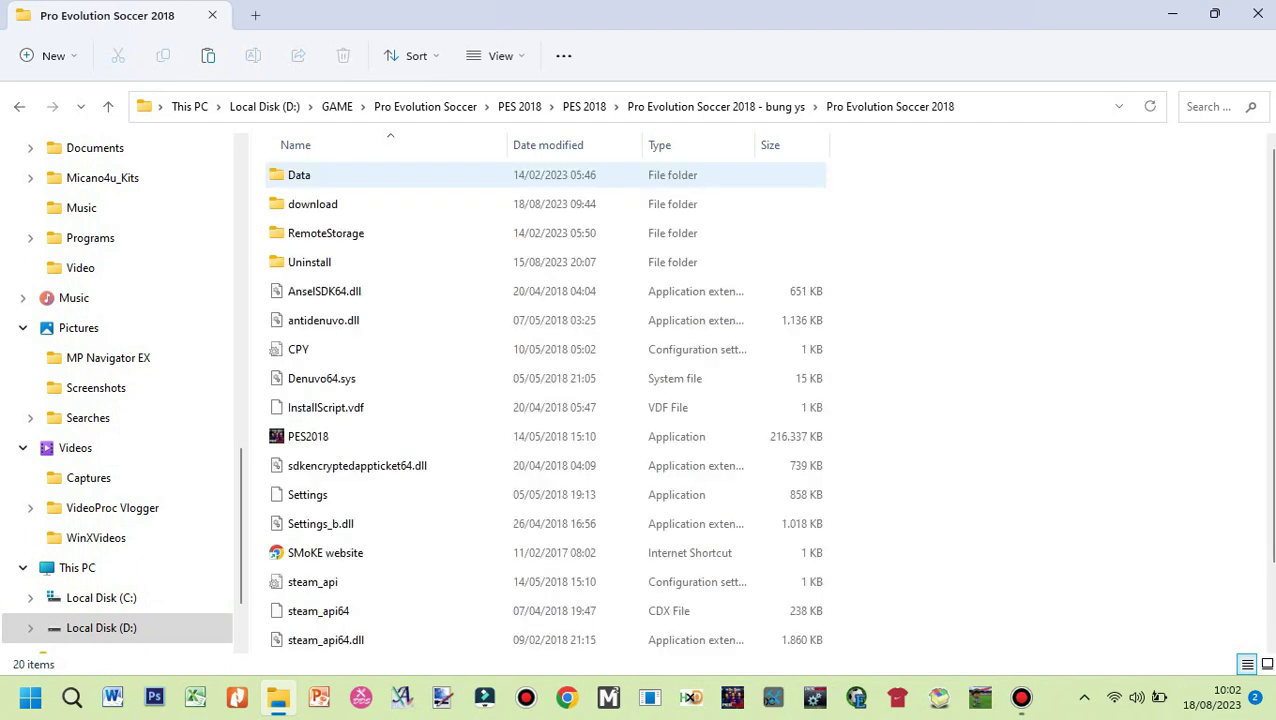
double_click(313, 204)
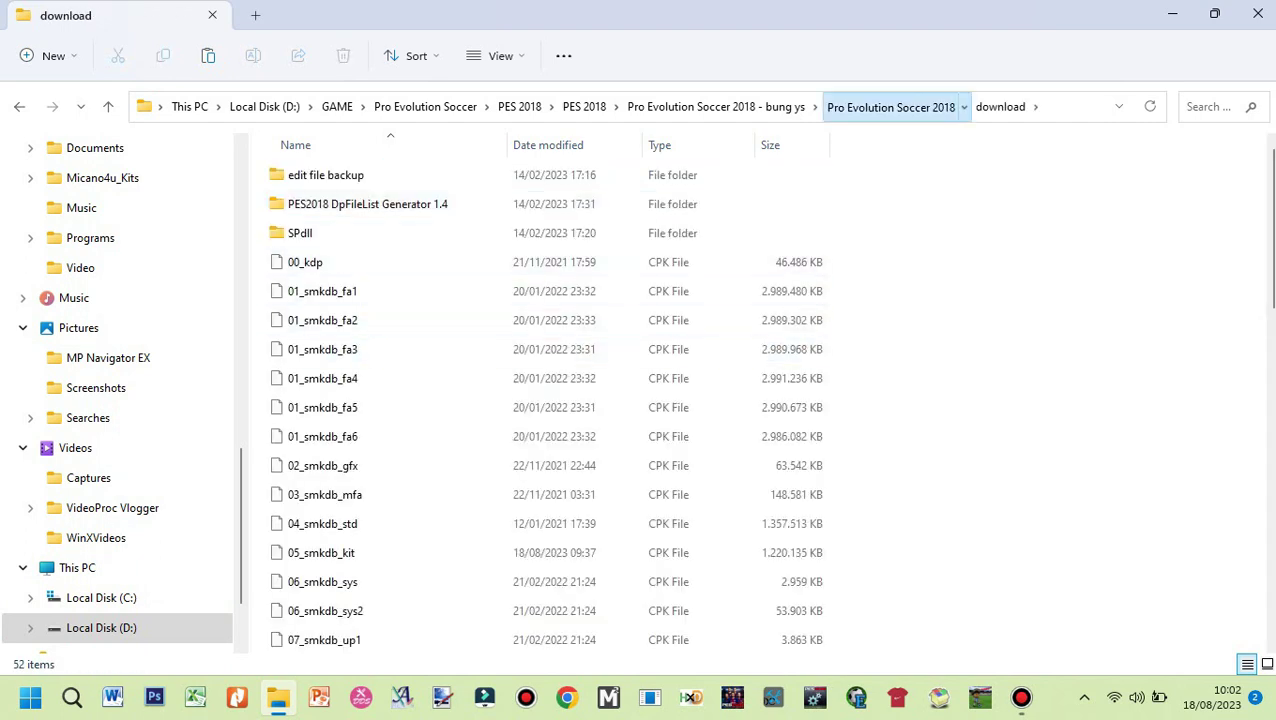
click(890, 106)
double_click(313, 204)
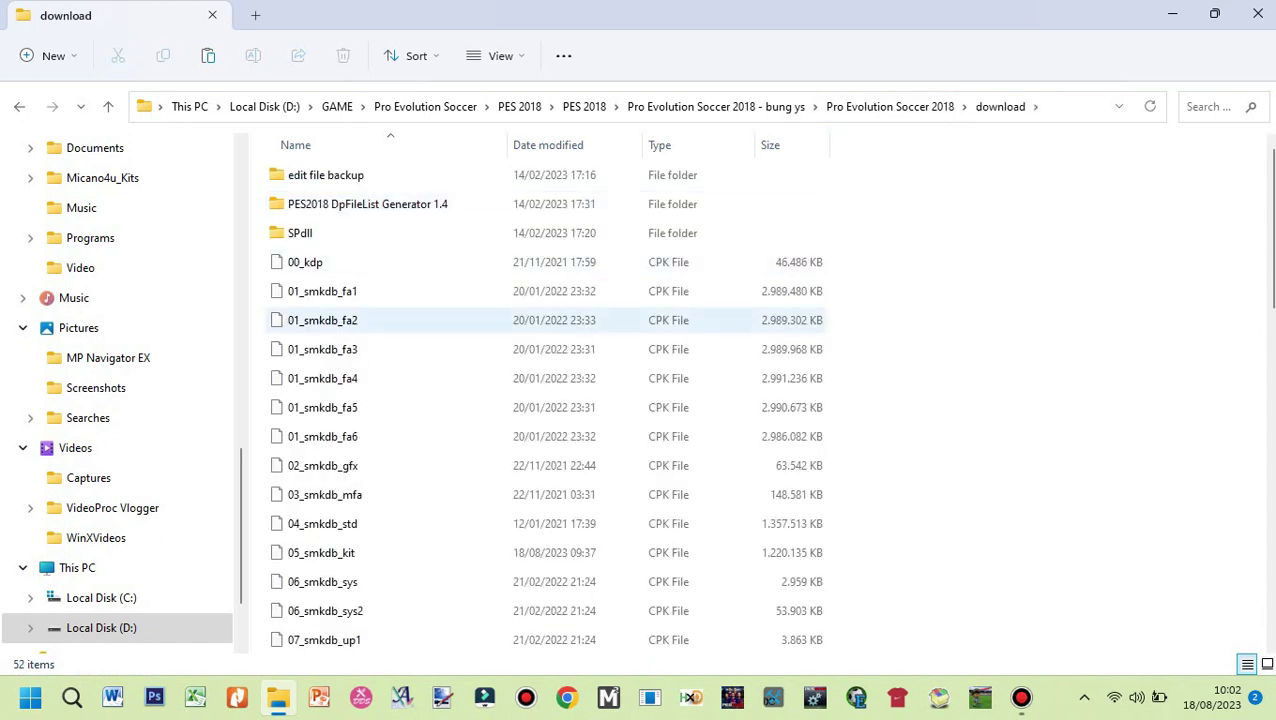
scroll(400, 620, down, 1)
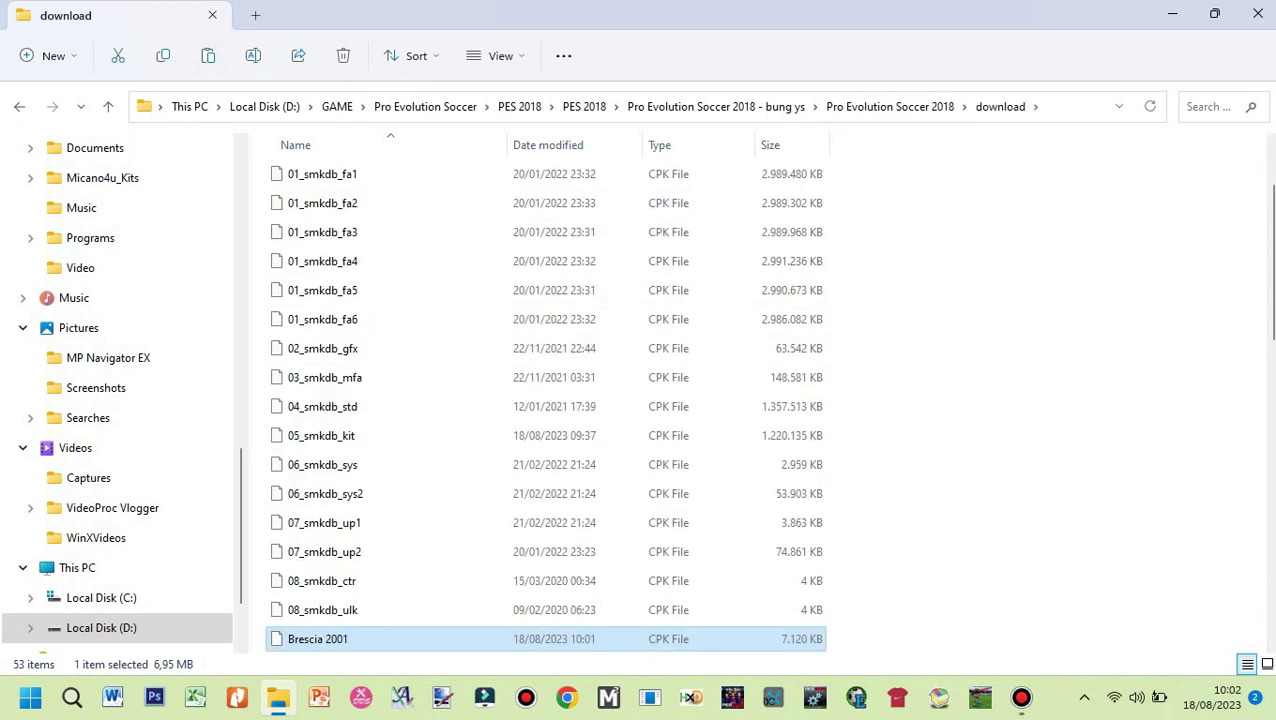
Step: Delete the DpFileList.bin.Backup file from the game's download folder
scroll(545, 510, up, 2)
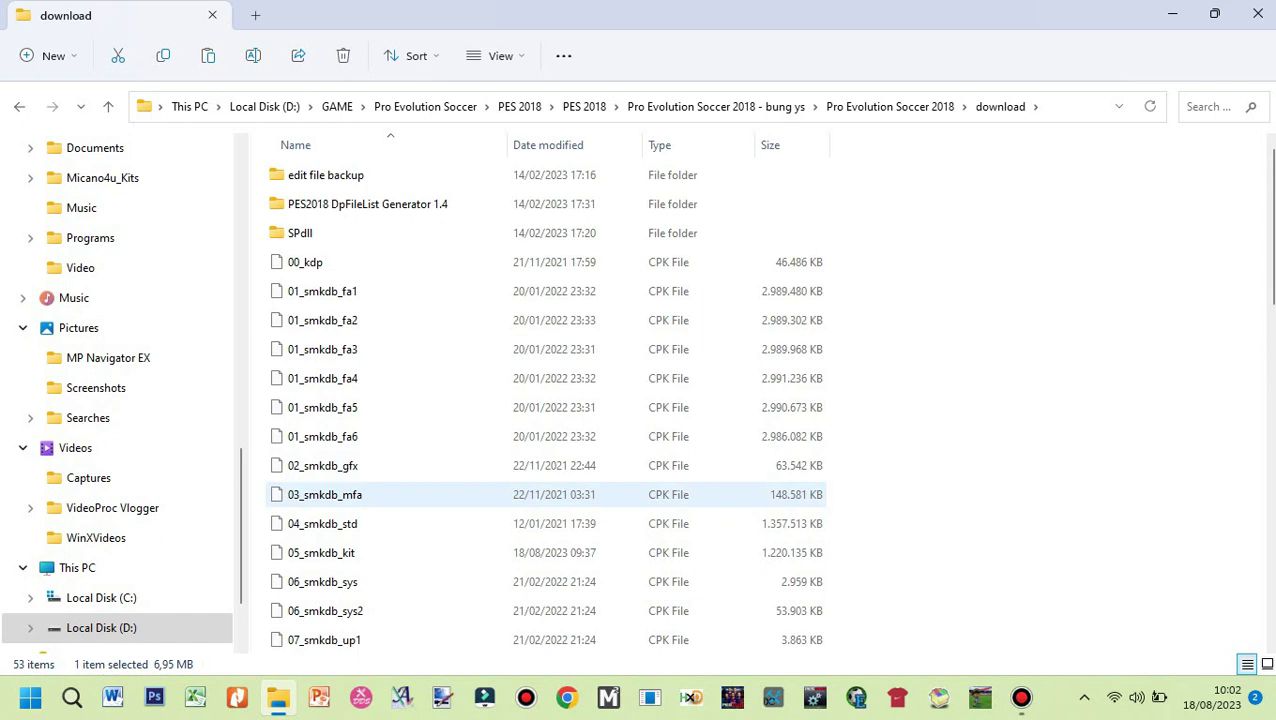
scroll(440, 515, down, 3)
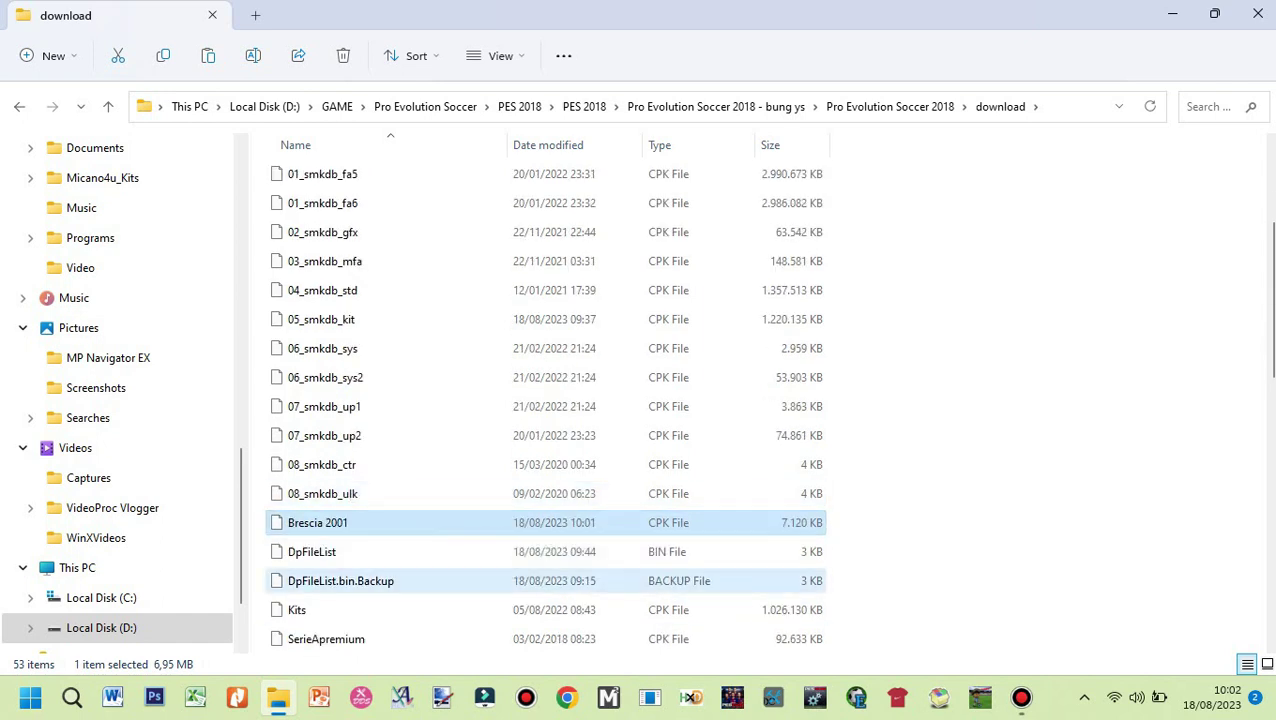
click(340, 580)
click(343, 55)
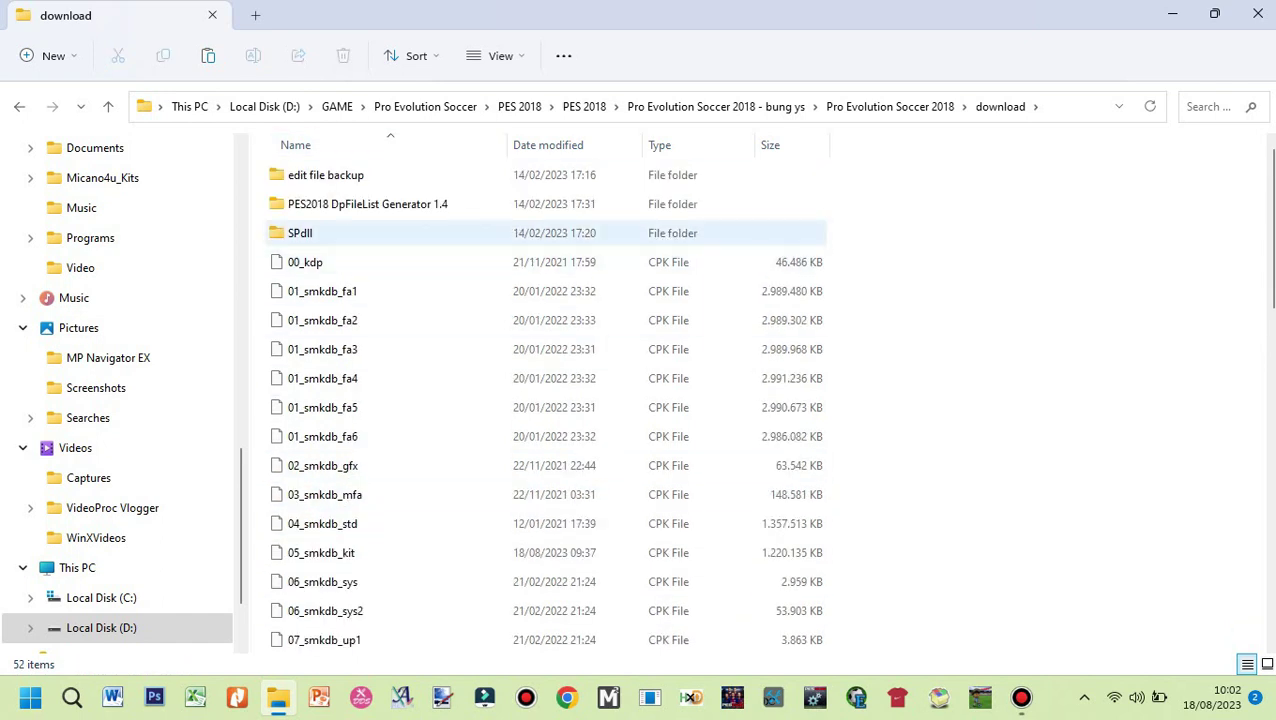
Step: Launch PES2018 DpFileList Generator 1.4 from its folder inside the download folder
double_click(367, 204)
double_click(367, 204)
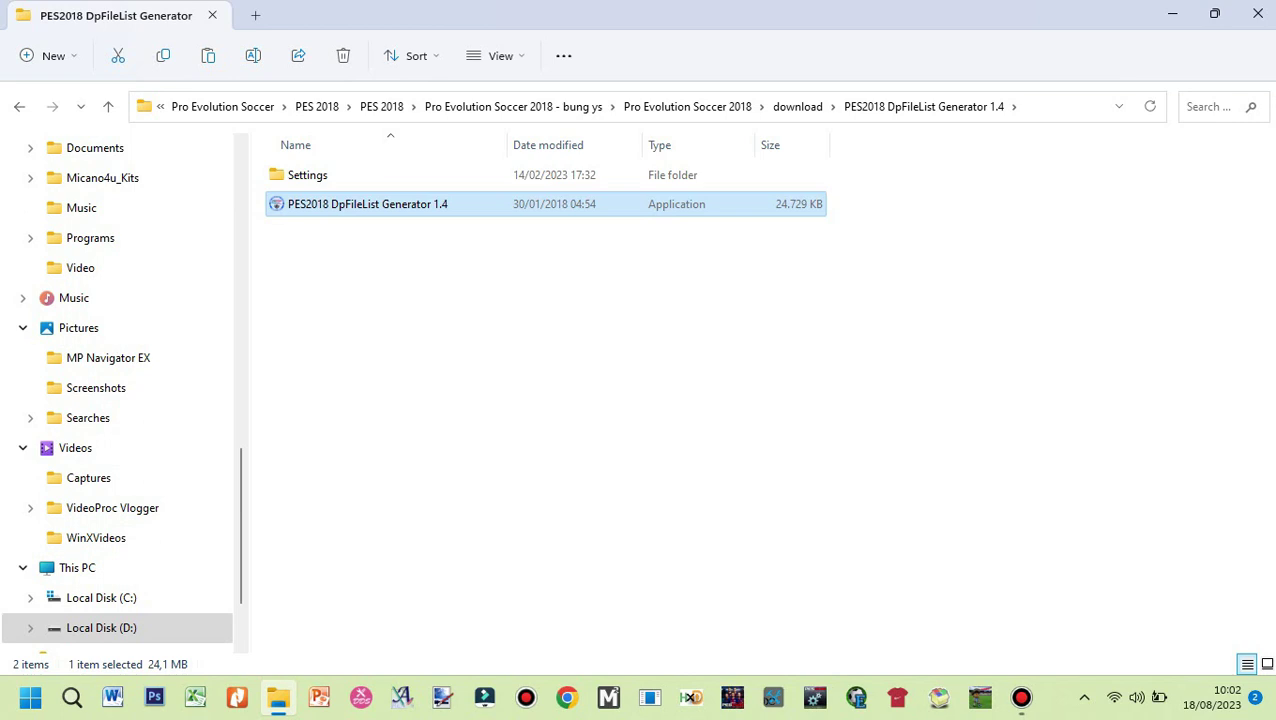
key(Return)
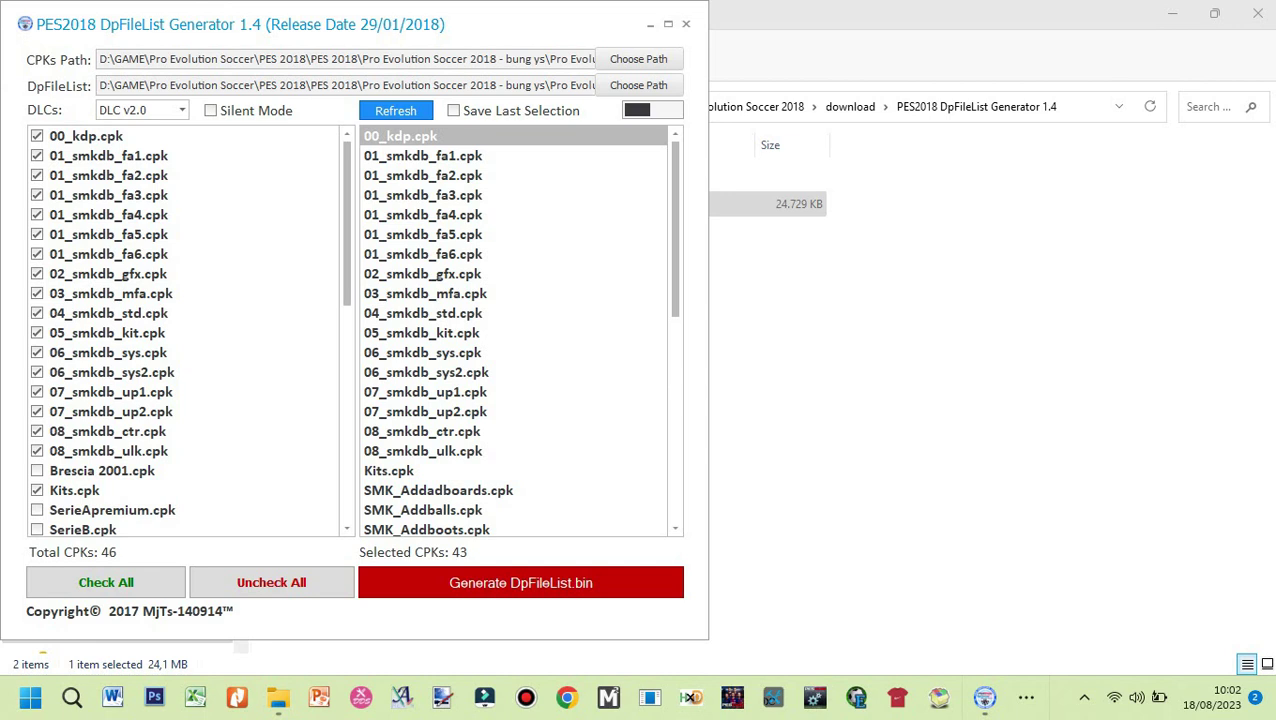
Step: Include all CPKs in the file list and reselect Brescia 2001.cpk so it comes last in the load order
click(271, 582)
click(105, 582)
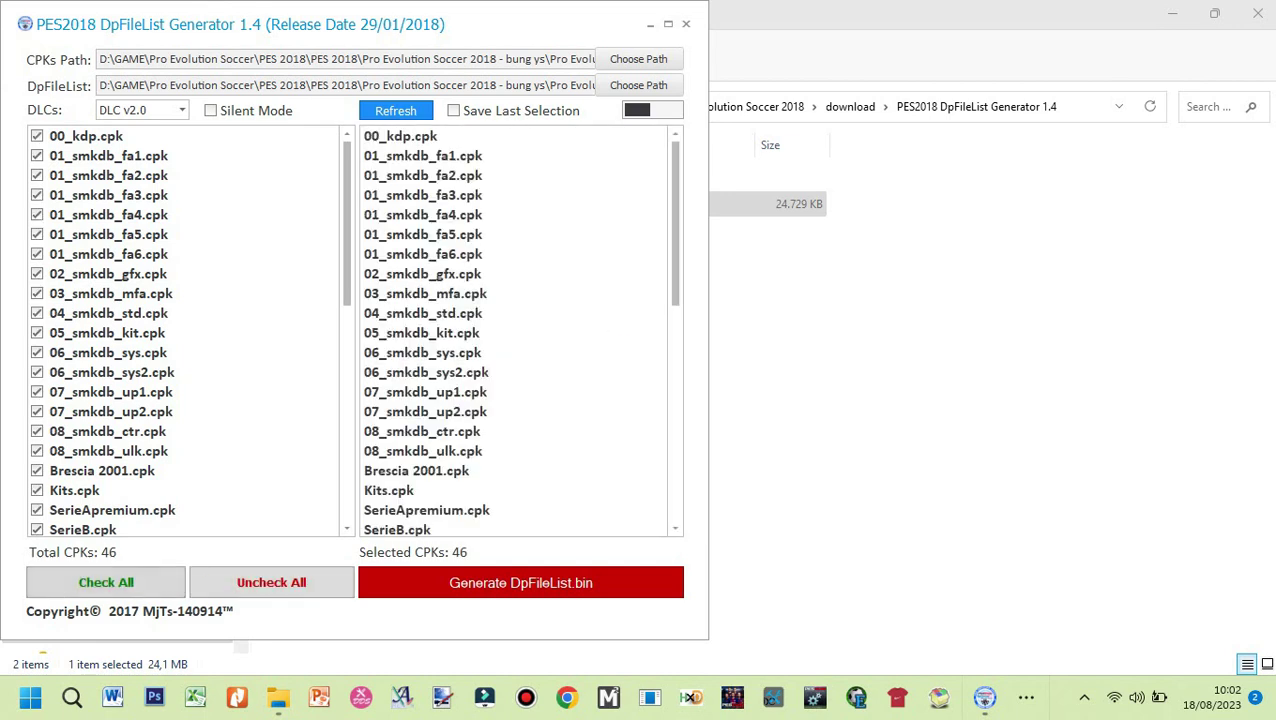
click(37, 471)
click(37, 471)
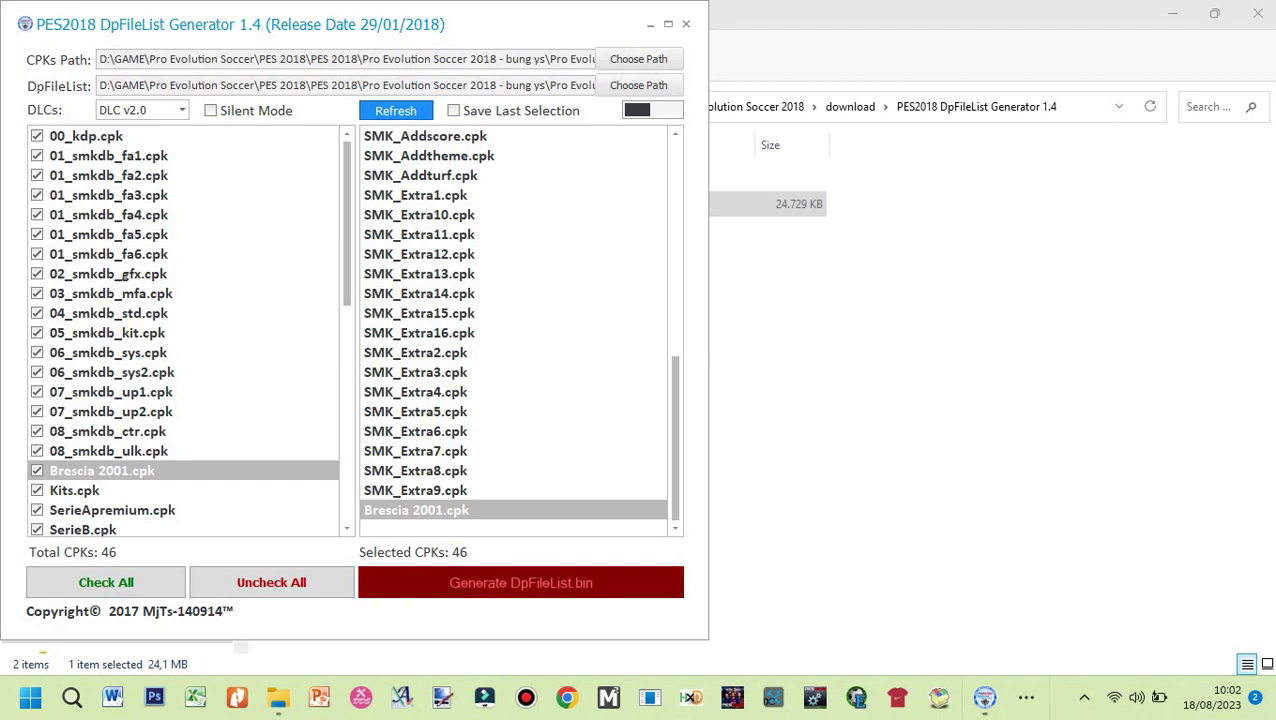
Step: Generate DpFileList.bin from the selected CPKs and close the generator and the folder window
click(520, 582)
key(Return)
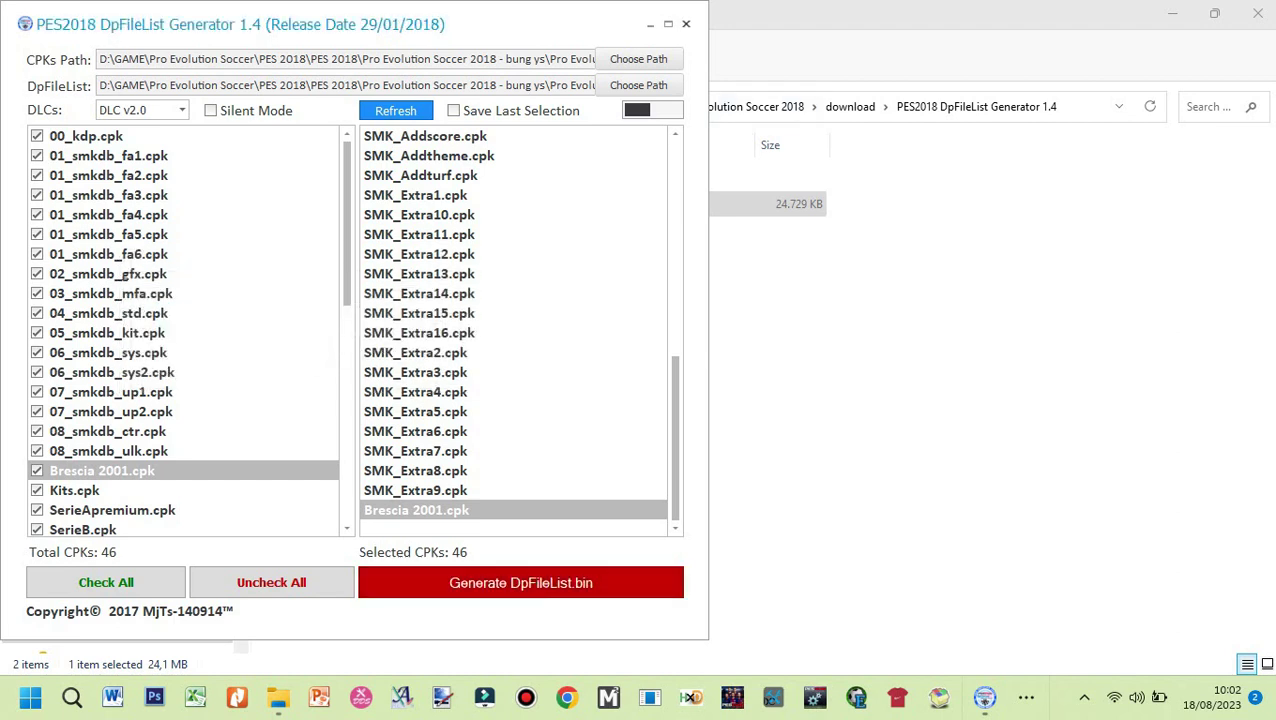
click(686, 24)
click(1258, 14)
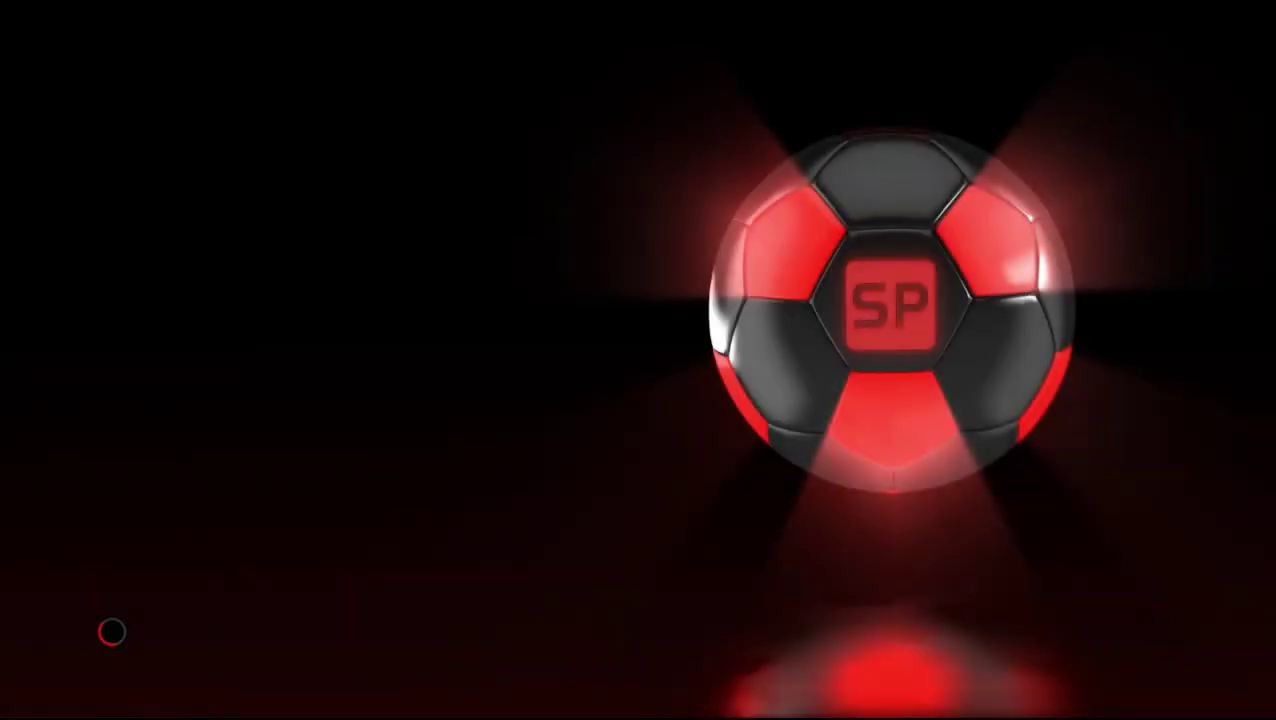
Step: Switch to PES 2018 and open the team selection for editing players
key(Return)
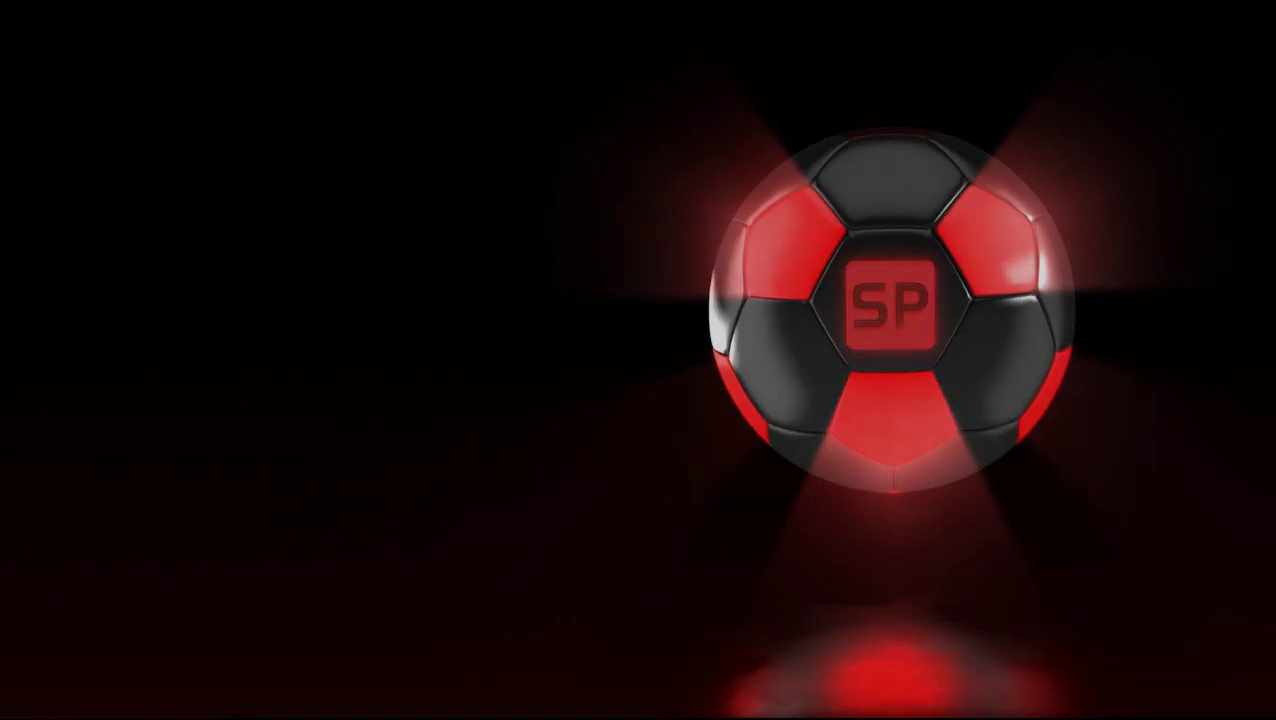
key(Return)
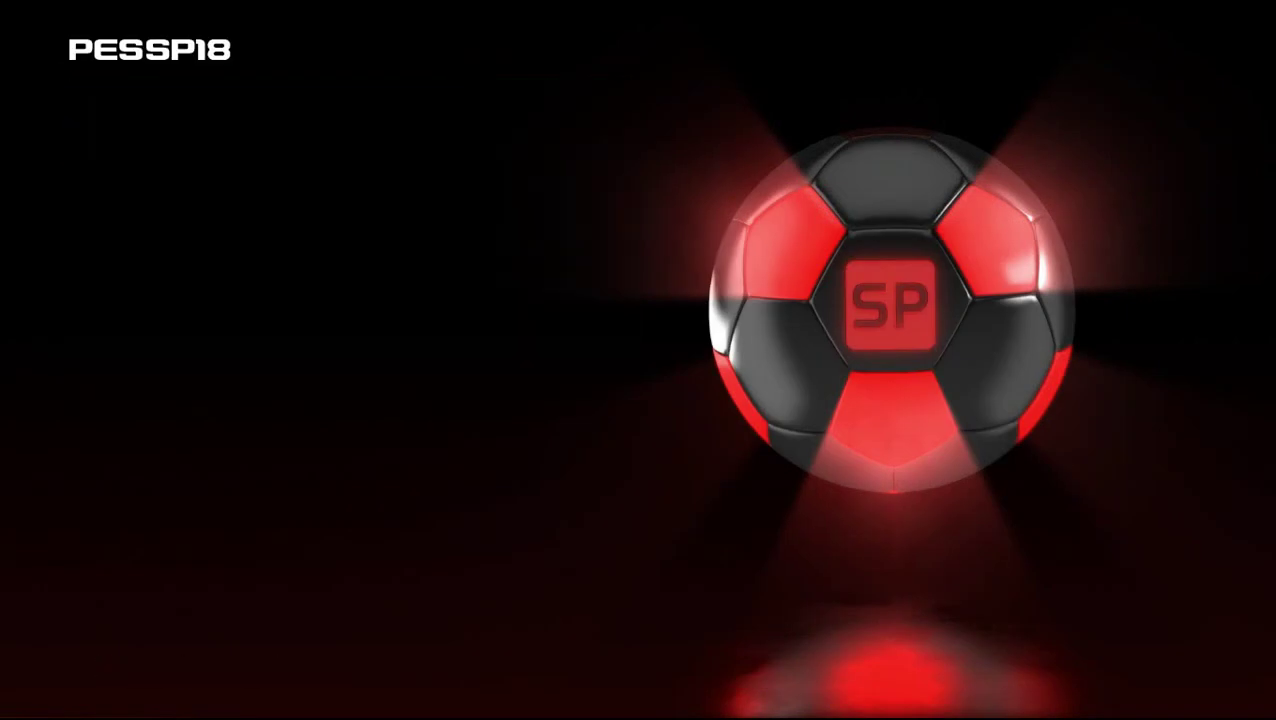
key(Down)
key(Return)
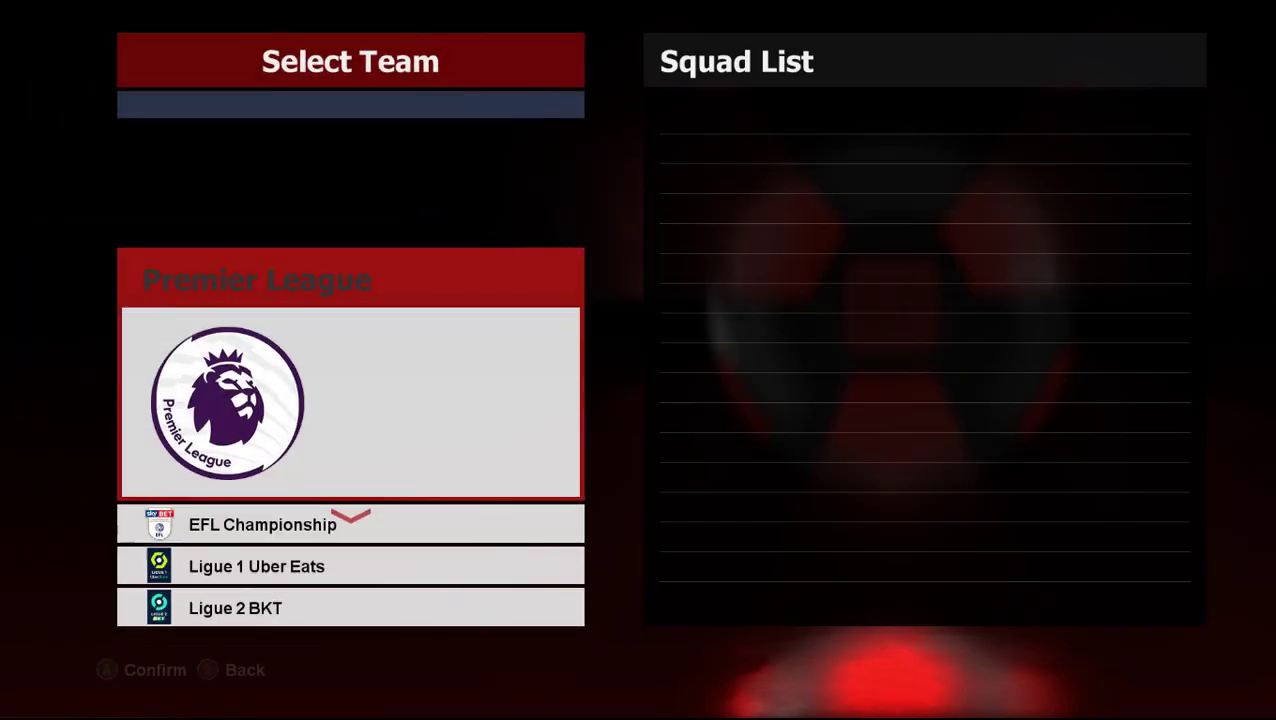
Step: Open the Brescia Calcio squad from the Serie BKT league
key(Down)
key(Down)
key(Down)
key(Down)
key(Down)
key(Return)
key(Down)
key(Down)
key(Return)
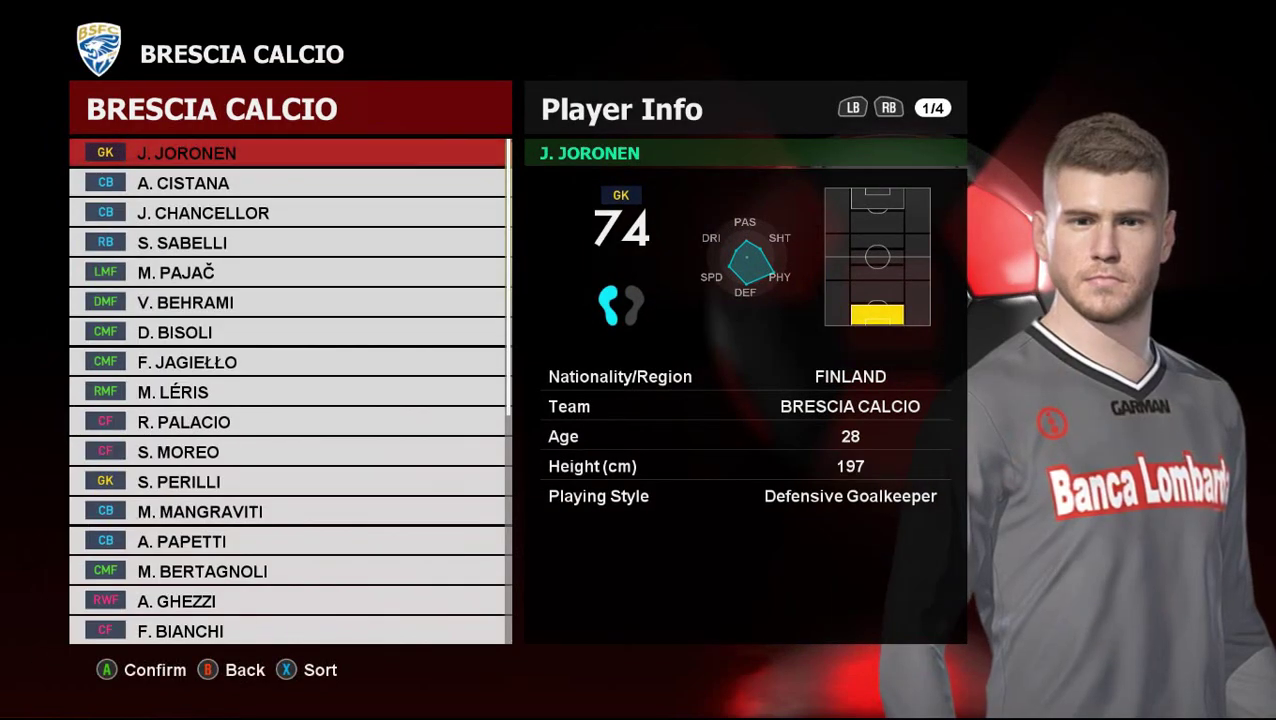
Step: Open the Appearance settings of Brescia's first listed centre-back to examine the full outfield kit
key(Down)
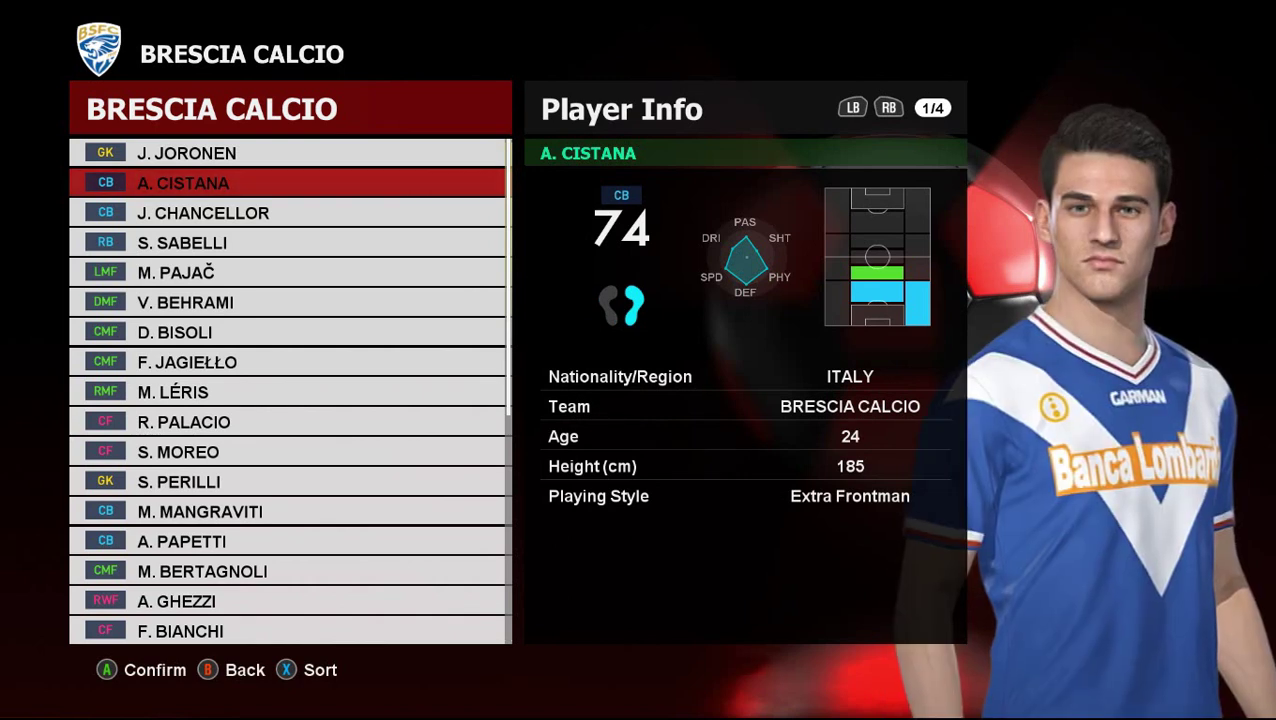
key(Return)
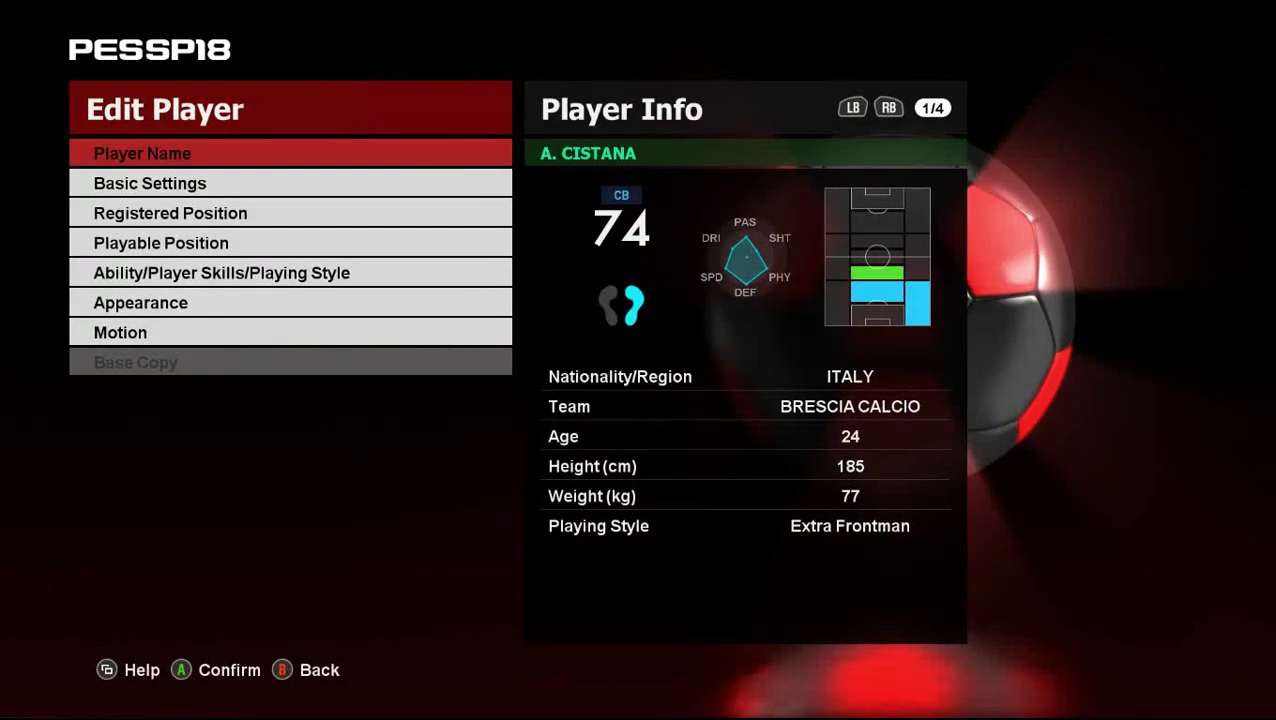
key(Down)
key(Down)
key(Down)
key(Down)
key(Down)
key(Down)
key(Return)
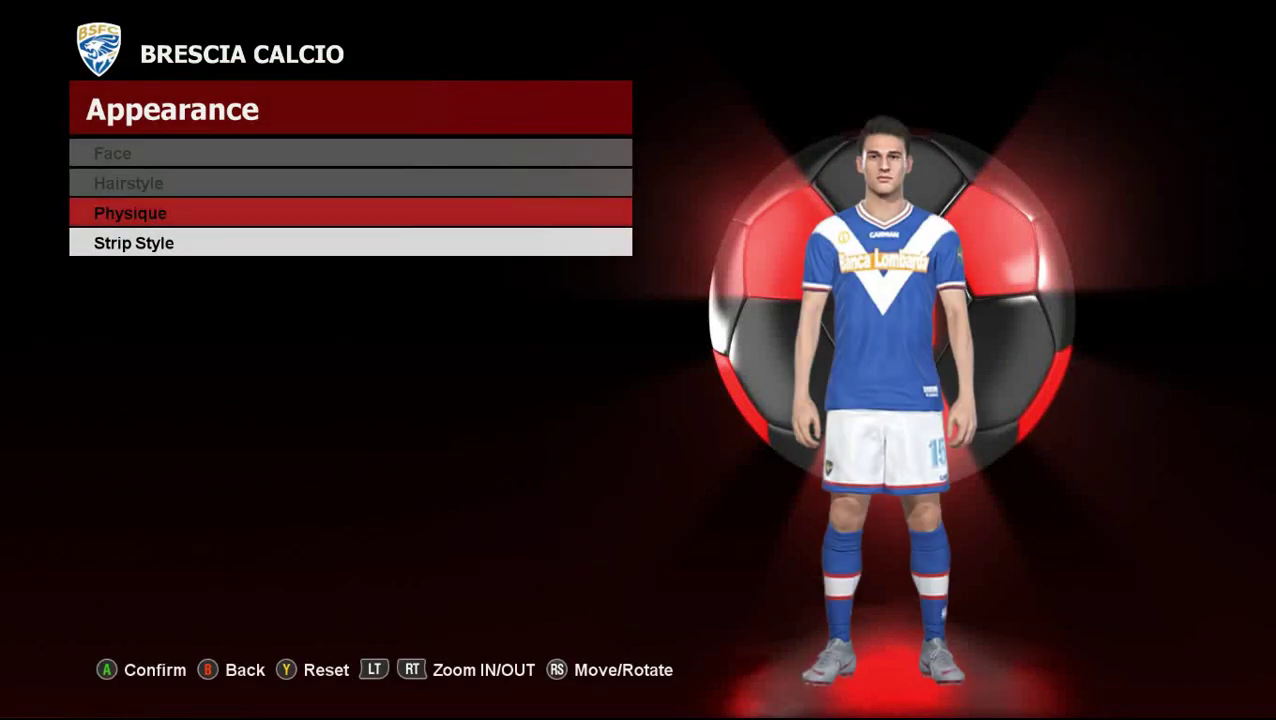
Step: Leave the player's appearance and the Brescia squad, returning to the Edit Menu
key(Escape)
key(Escape)
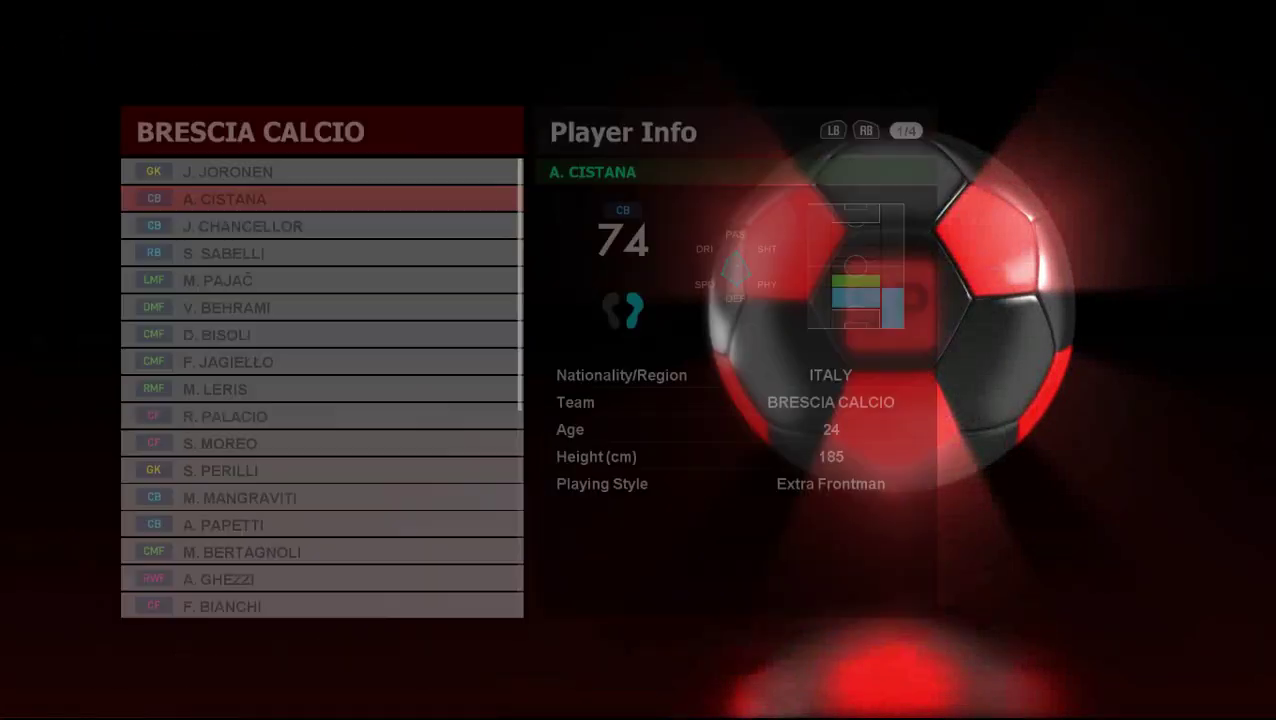
key(Escape)
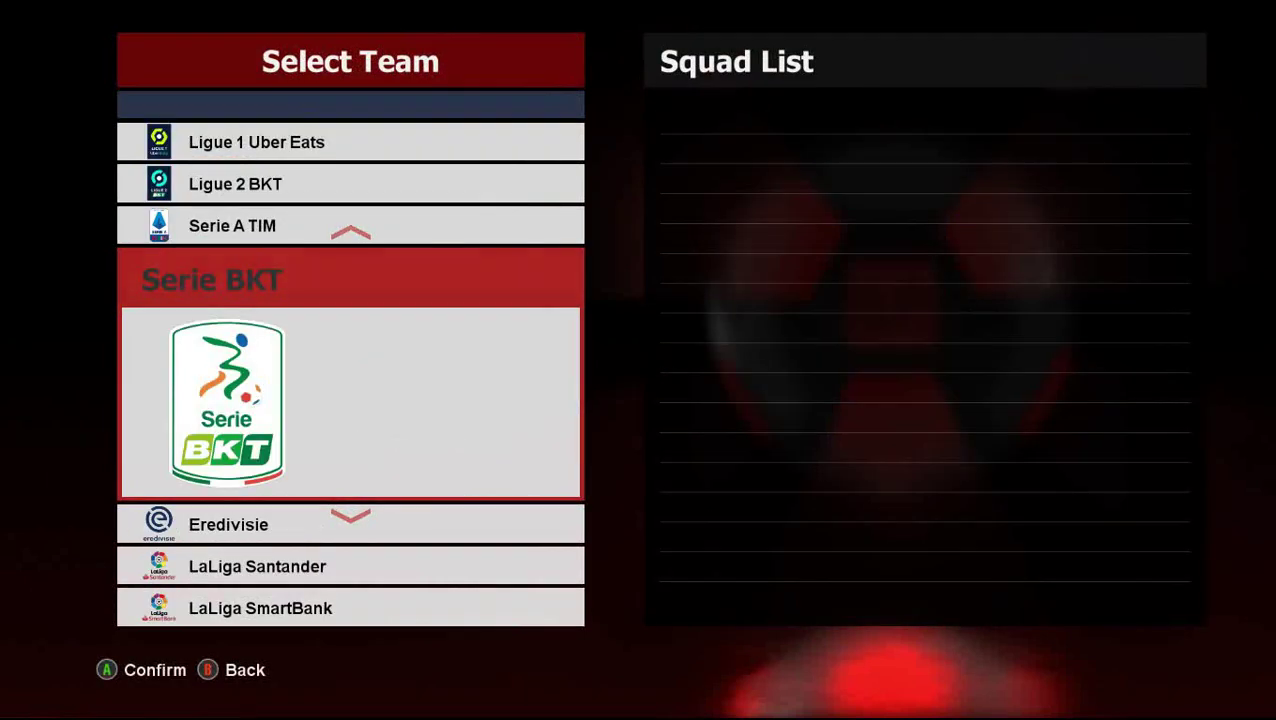
key(Escape)
key(Escape)
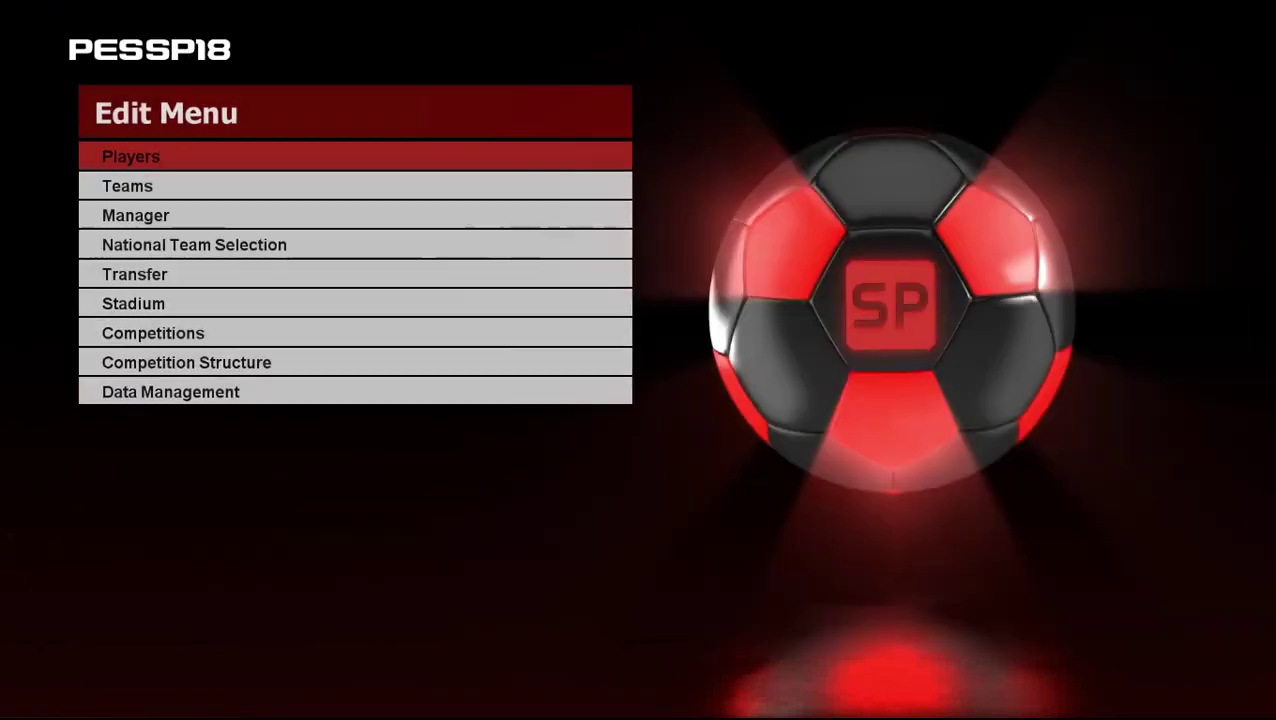
Step: Open the team editing options for Brescia Calcio from the Serie BKT league
key(Return)
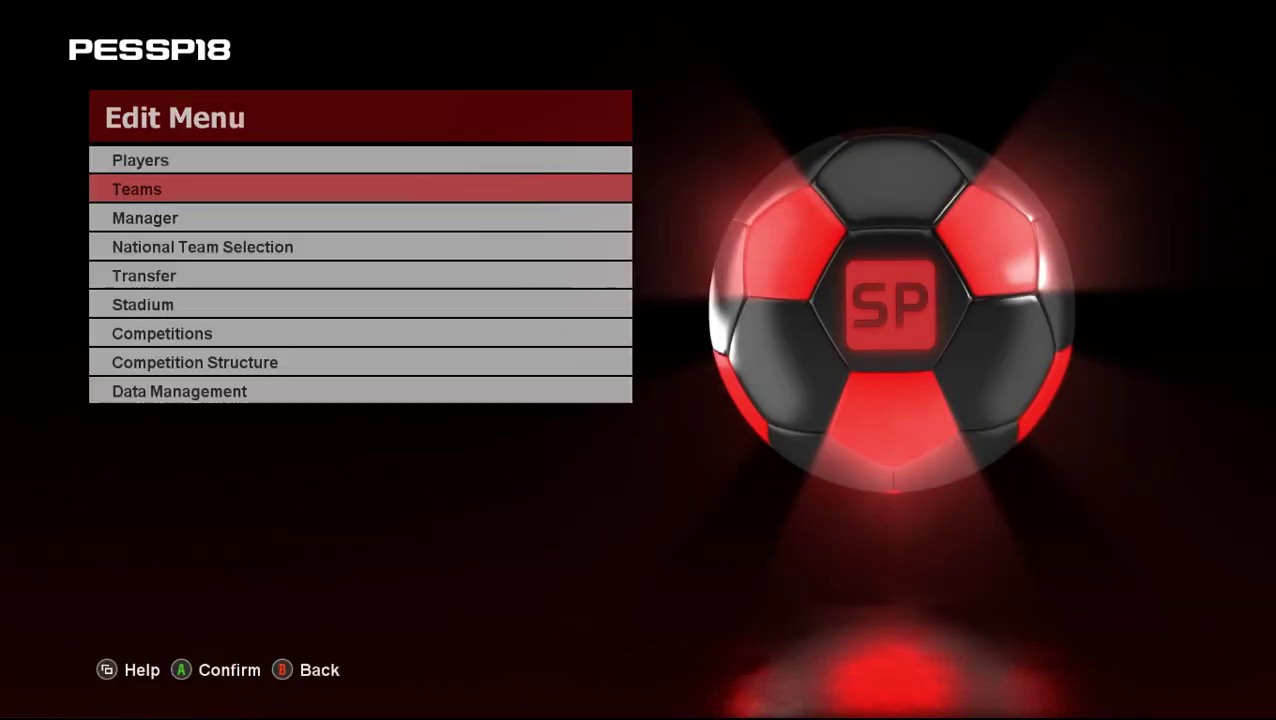
key(Down)
key(Down)
key(Down)
key(Down)
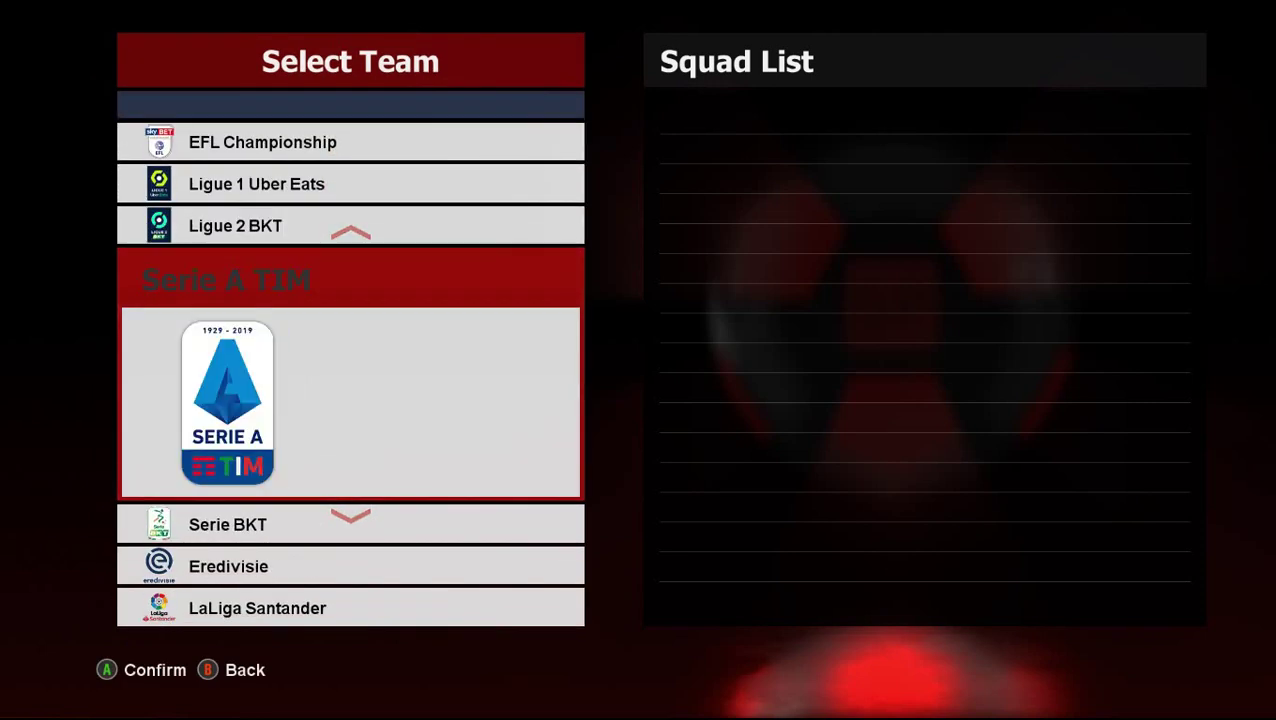
key(Down)
key(Return)
key(Down)
key(Down)
key(Down)
key(Return)
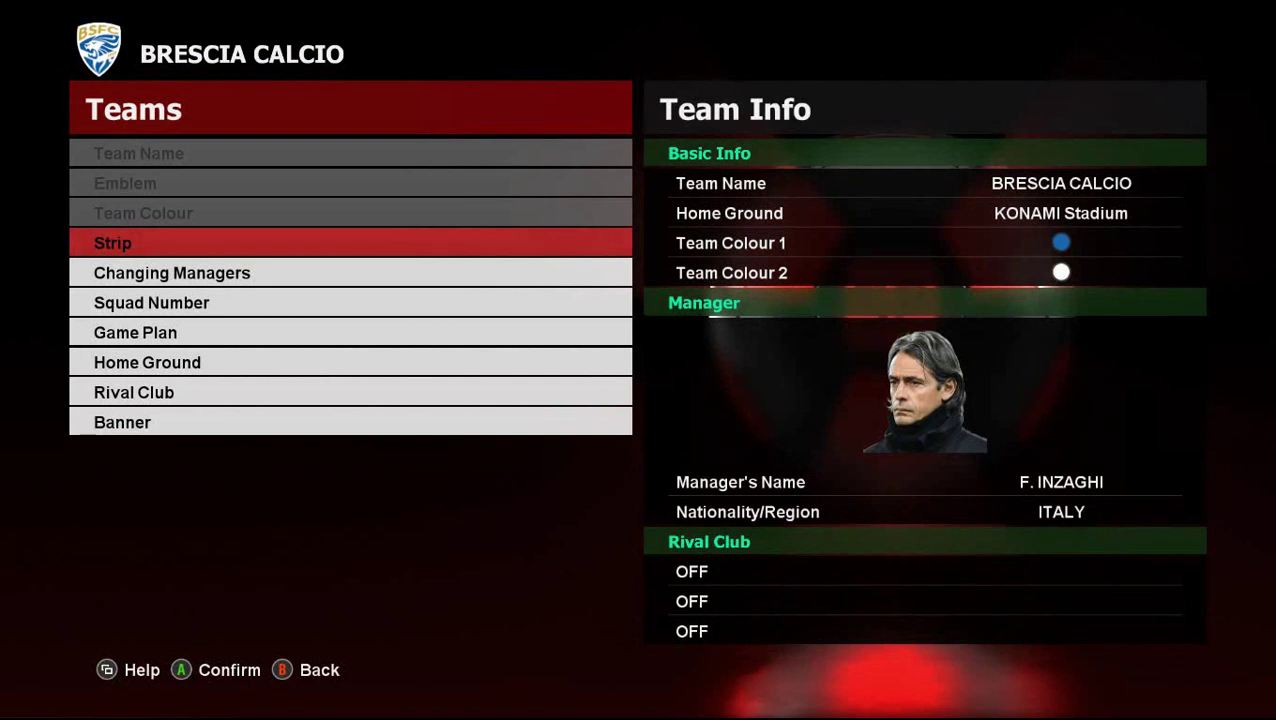
Step: Examine Brescia's four outfield strips and the goalkeeper's strip in the Strip settings, and leave the team's editing options
key(Return)
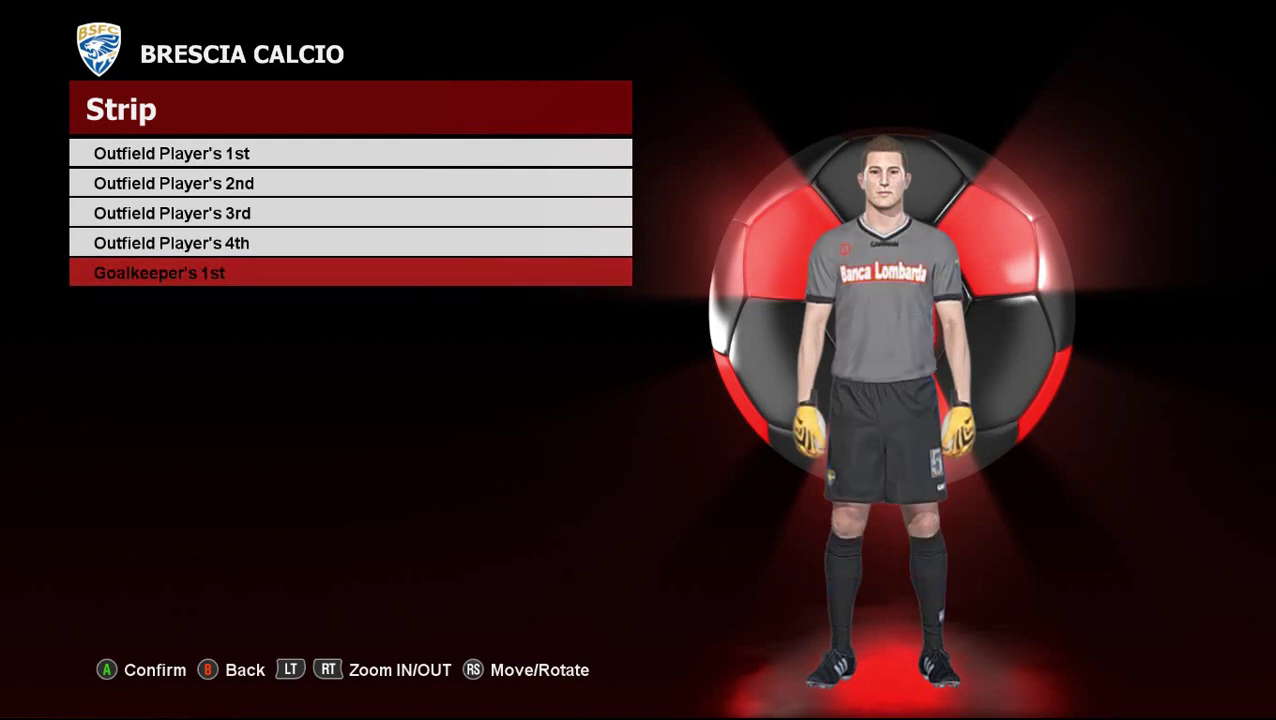
key(Escape)
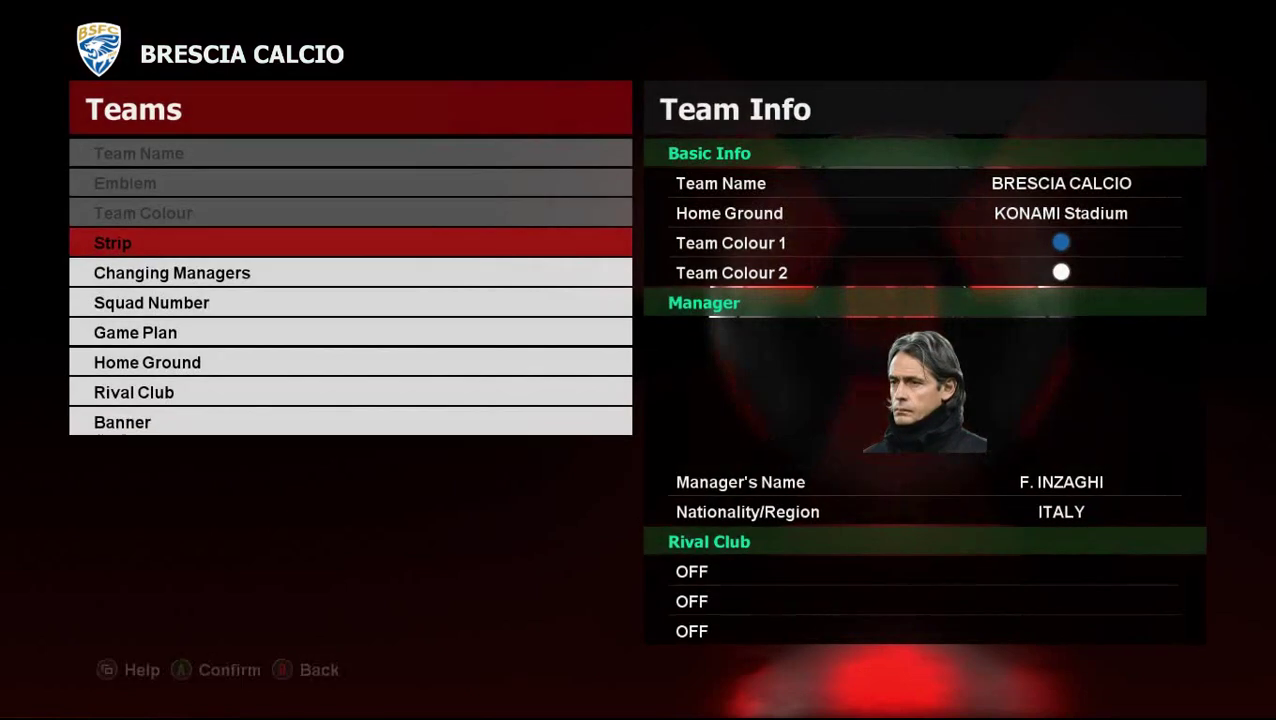
key(Escape)
key(Escape)
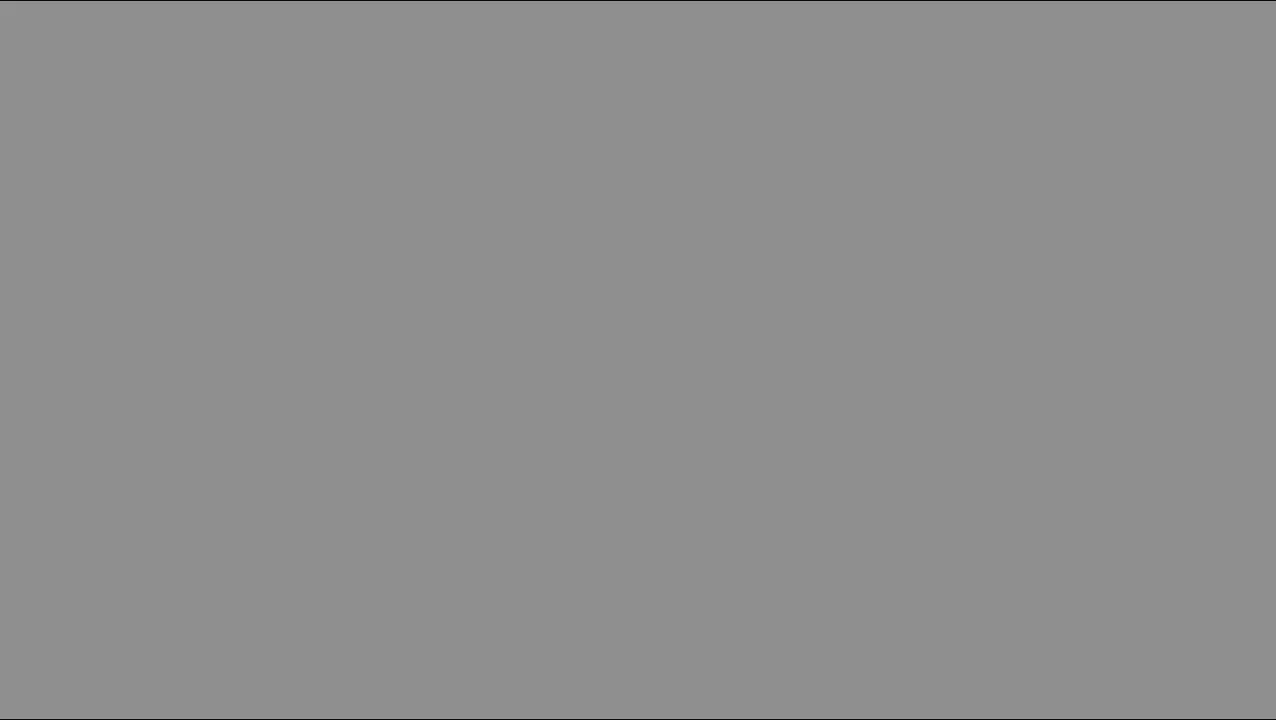